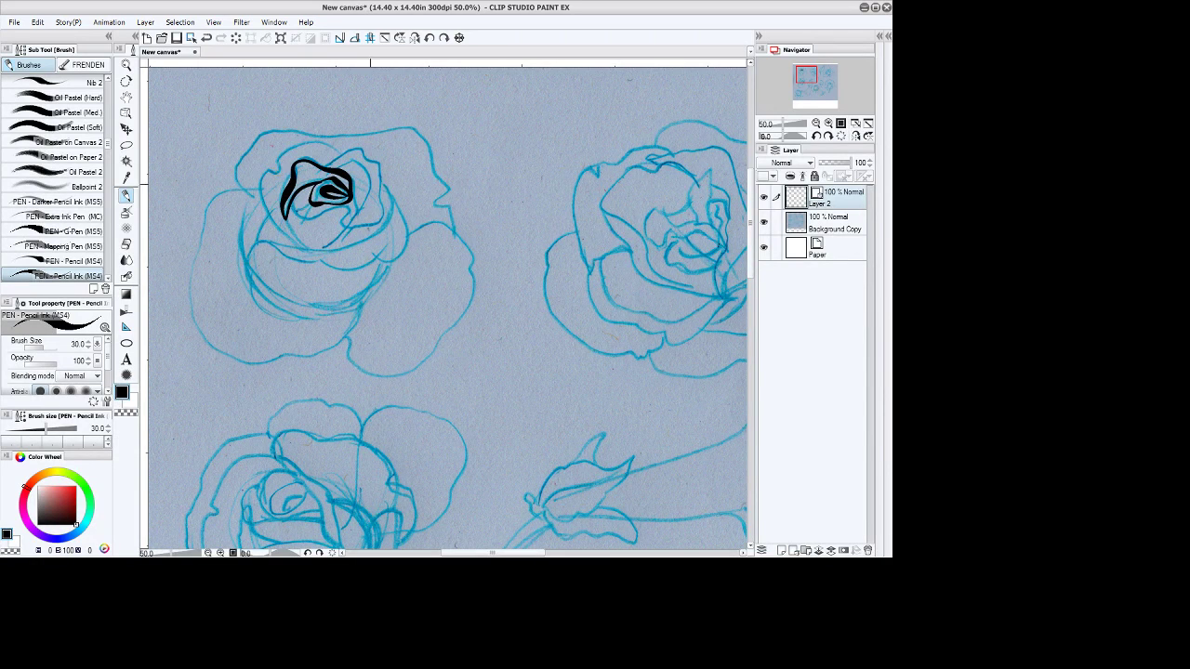
Undo the trial strokes and ink the upper-left rose's inner petals in black with the PEN - Pencil Ink brush at size 30.
click(206, 37)
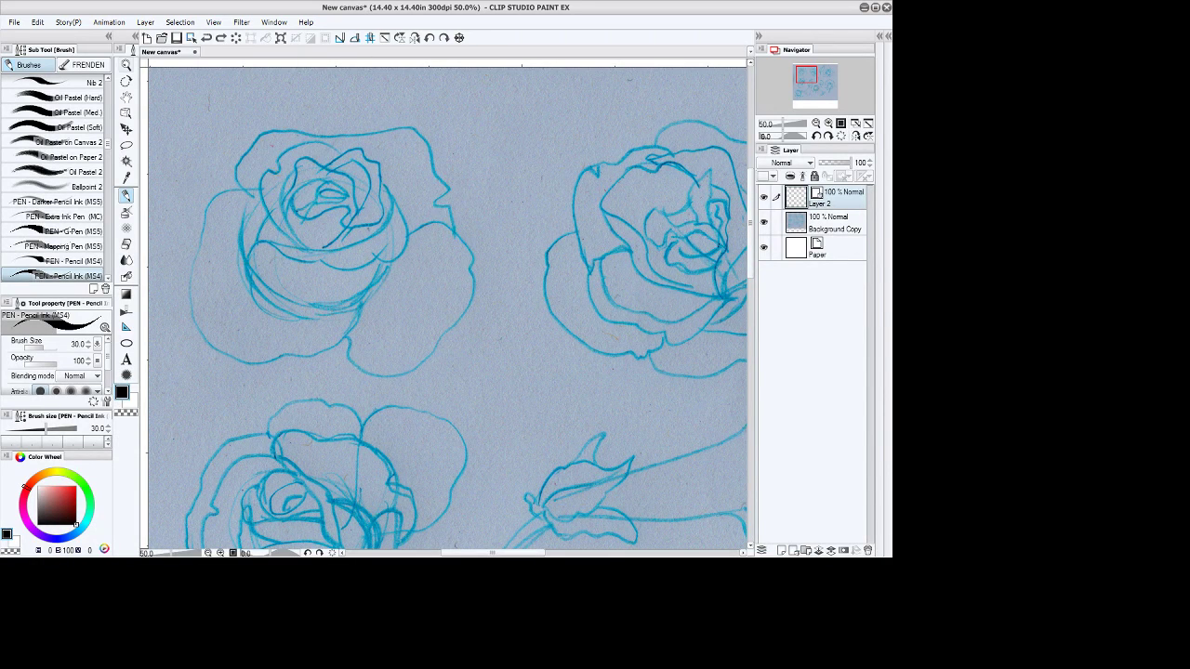
click(125, 64)
click(339, 198)
click(126, 179)
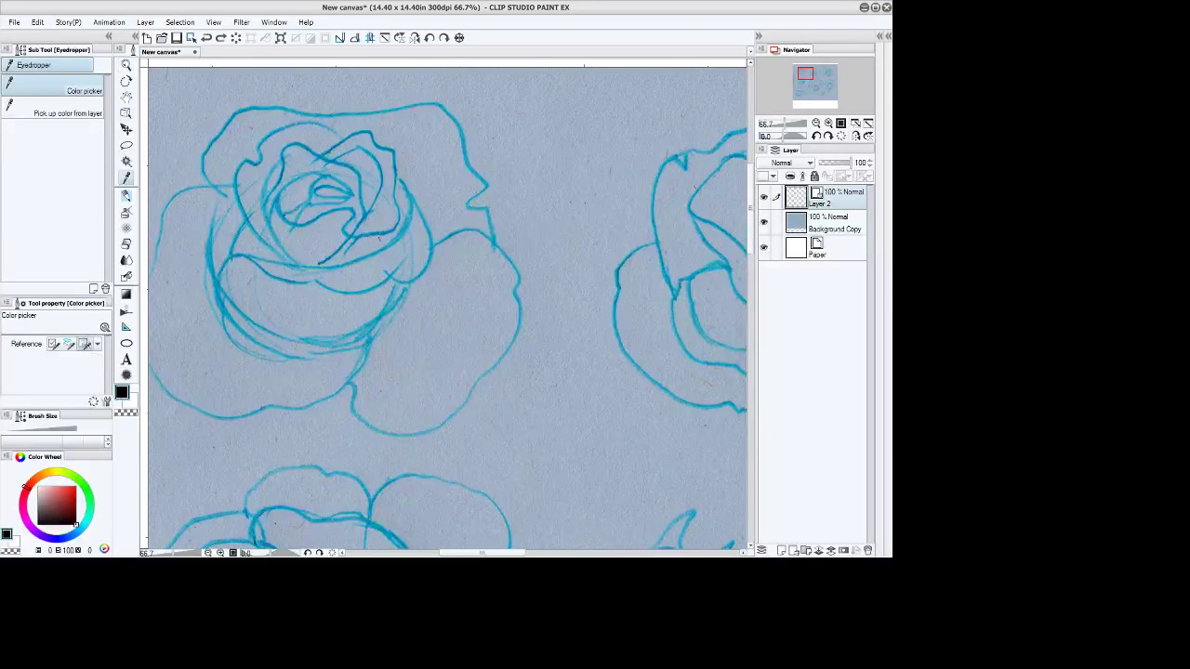
click(126, 194)
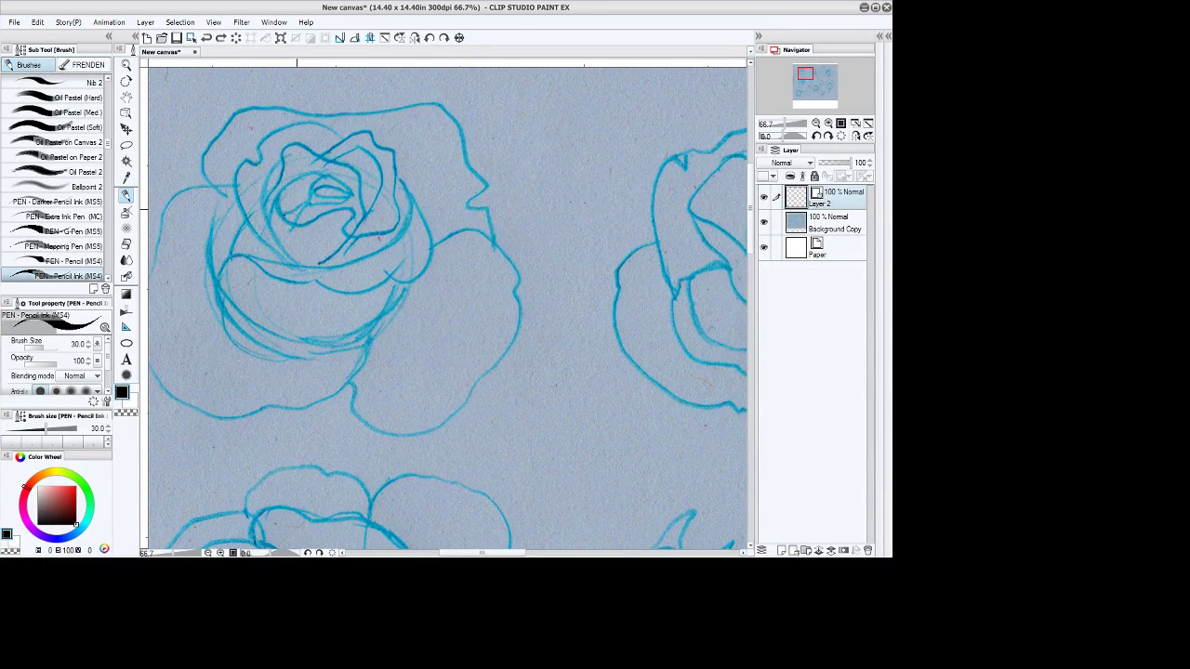
mouse_move(281, 213)
mouse_down()
mouse_move(331, 173)
mouse_move(350, 191)
mouse_move(316, 186)
mouse_move(342, 197)
mouse_move(318, 212)
mouse_move(353, 212)
mouse_up()
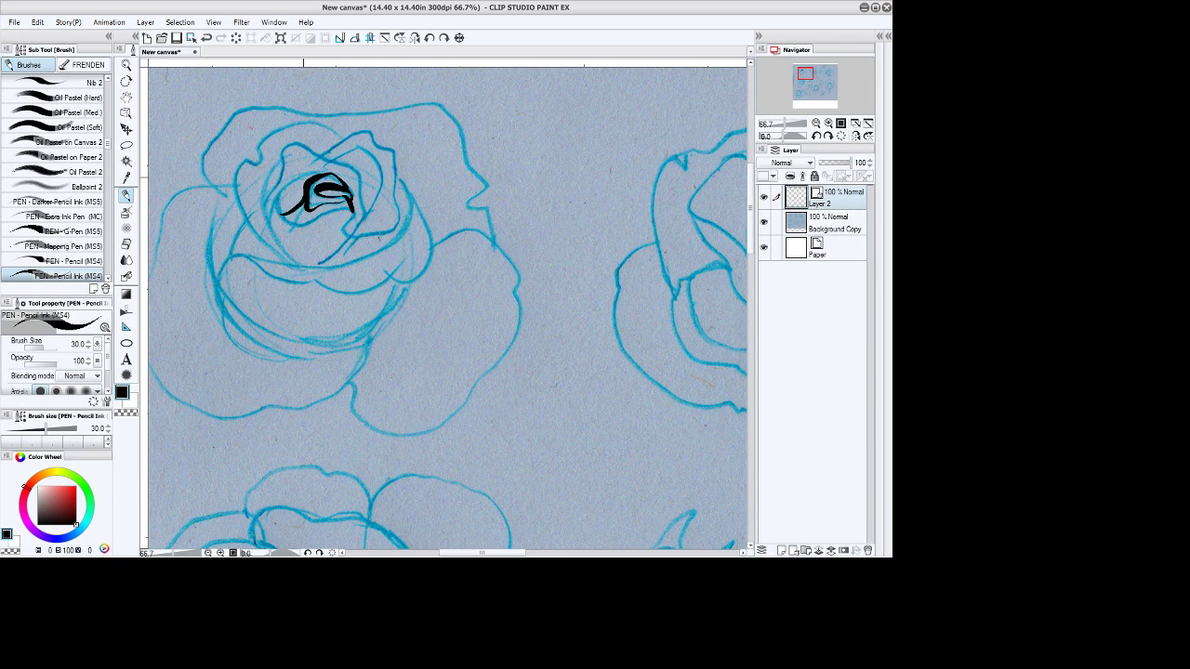
mouse_move(292, 181)
mouse_down()
mouse_move(279, 195)
mouse_move(288, 225)
mouse_move(359, 212)
mouse_move(347, 236)
mouse_move(362, 175)
mouse_move(305, 147)
mouse_move(268, 219)
mouse_up()
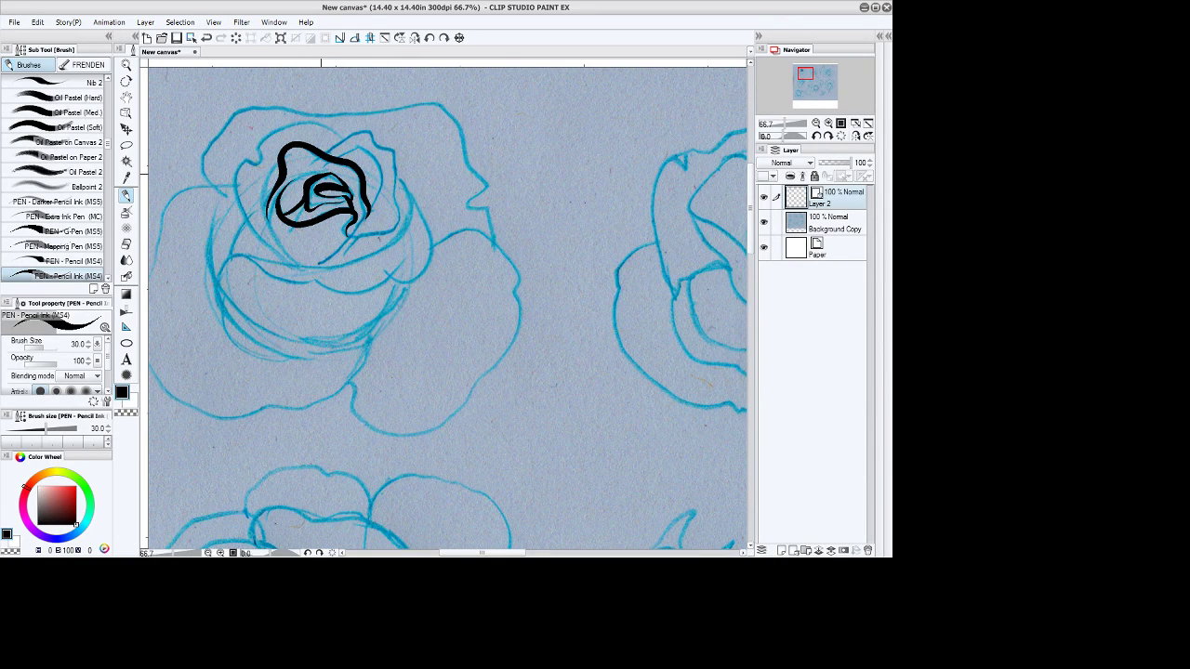
drag(320, 170, 285, 186)
mouse_move(318, 258)
mouse_down()
mouse_move(370, 219)
mouse_move(383, 176)
mouse_move(373, 155)
mouse_move(324, 150)
mouse_move(371, 130)
mouse_move(397, 152)
mouse_move(391, 237)
mouse_move(333, 255)
mouse_up()
key(ctrl+z)
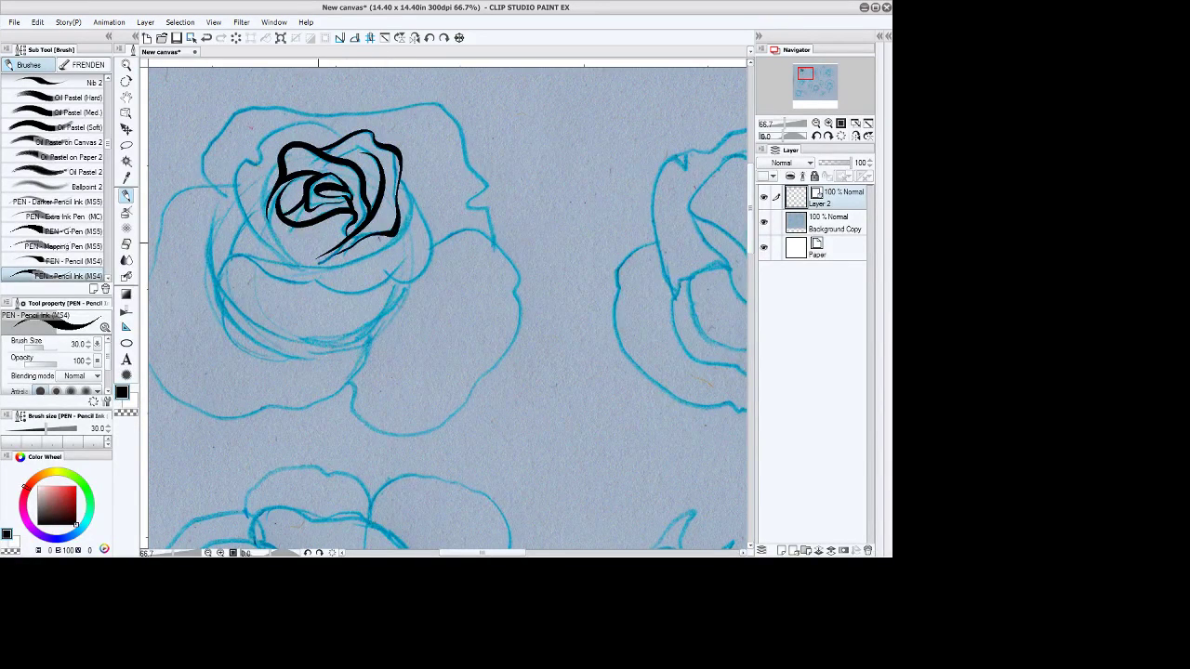
Ink the cupped petals surrounding the upper-left rose's centre, including the folded front petal and its rounded underside.
mouse_move(277, 160)
mouse_down()
mouse_move(269, 233)
mouse_move(232, 191)
mouse_move(279, 253)
mouse_move(256, 149)
mouse_move(303, 122)
mouse_move(350, 135)
mouse_up()
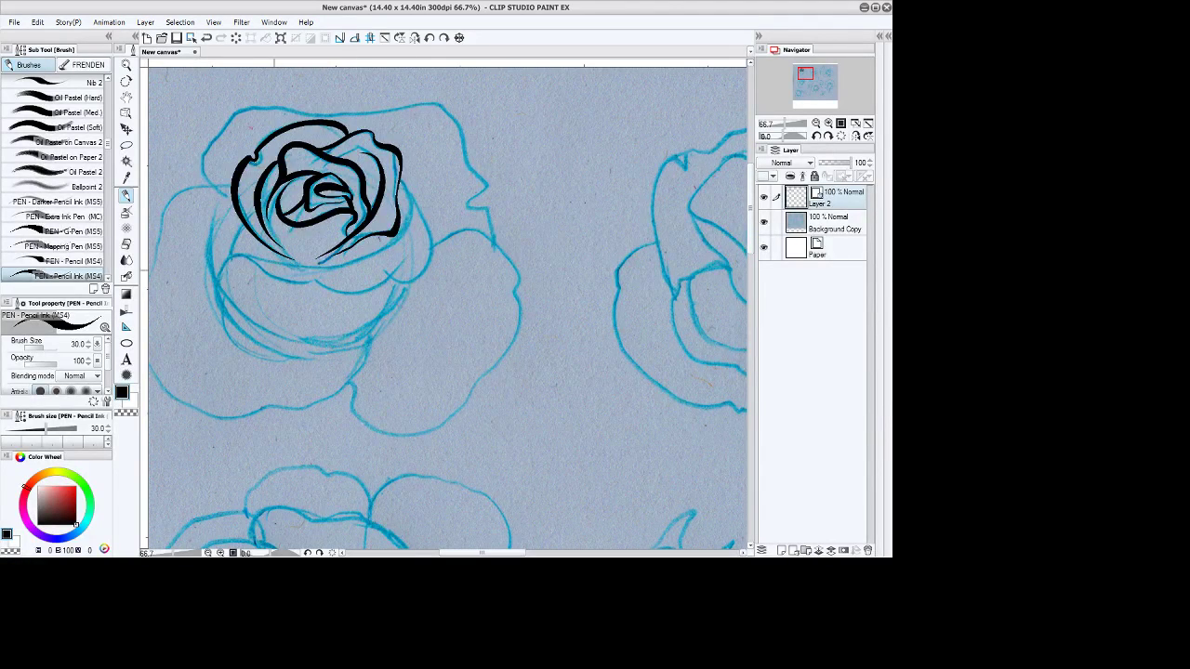
mouse_move(223, 285)
mouse_down()
mouse_move(227, 268)
mouse_move(277, 259)
mouse_move(339, 270)
mouse_move(391, 238)
mouse_up()
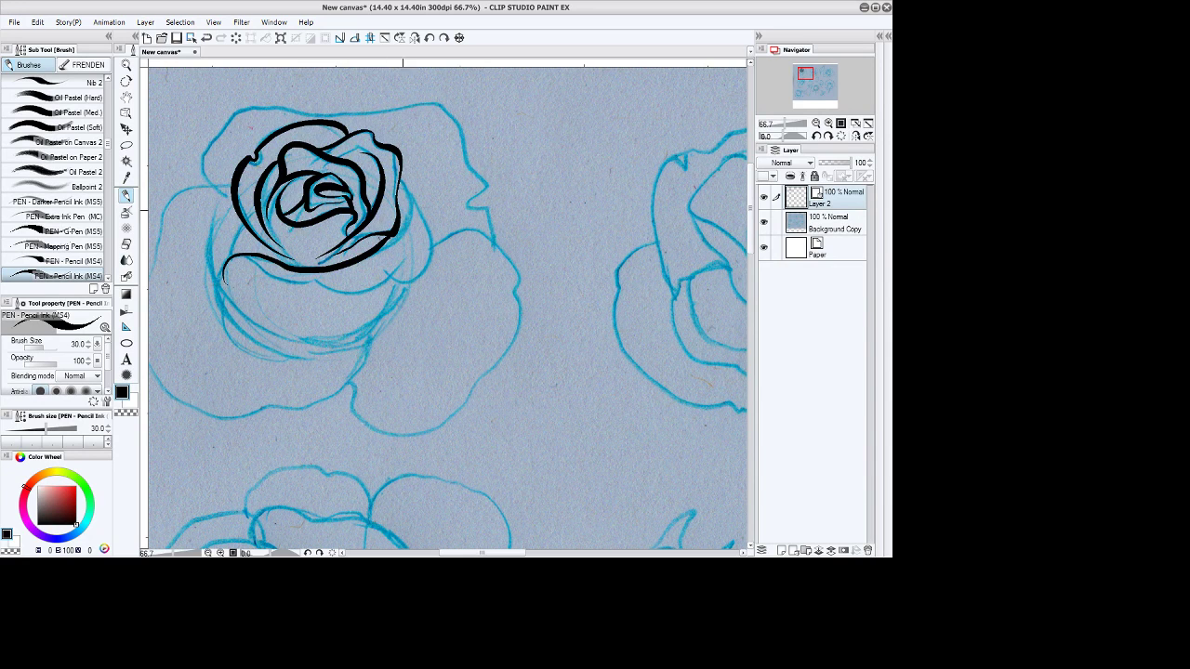
mouse_move(403, 171)
mouse_down()
mouse_move(420, 192)
mouse_move(405, 278)
mouse_move(358, 295)
mouse_move(236, 259)
mouse_up()
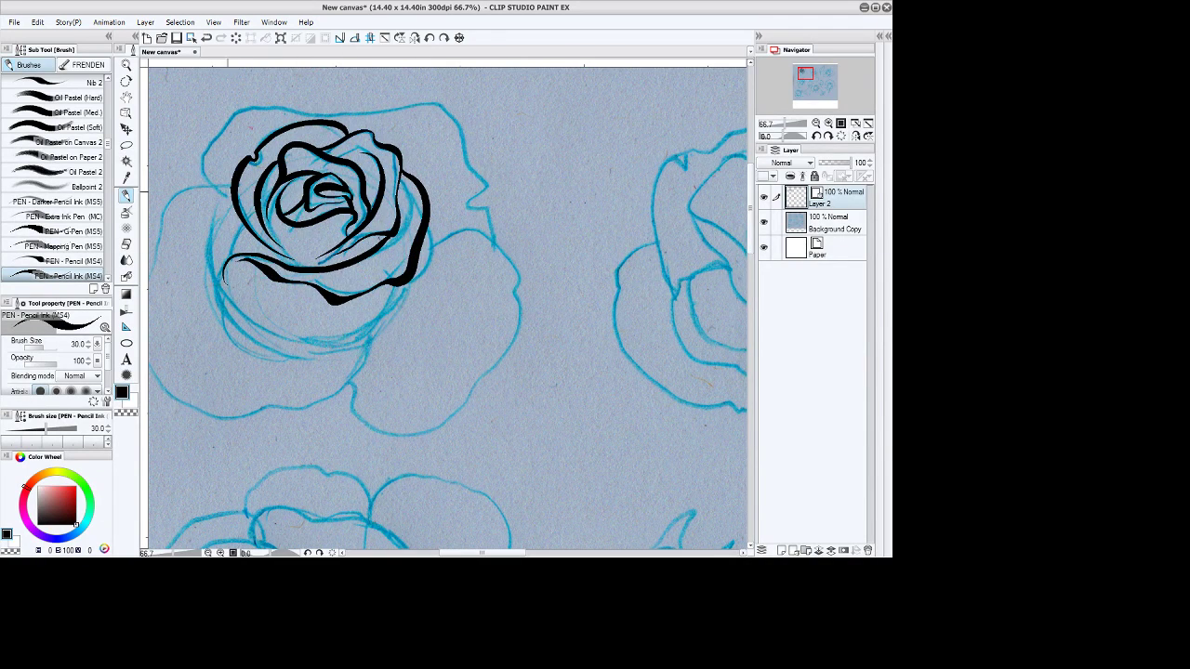
mouse_move(227, 188)
mouse_down()
mouse_move(206, 244)
mouse_move(219, 279)
mouse_move(233, 305)
mouse_move(285, 337)
mouse_move(355, 325)
mouse_move(401, 287)
mouse_up()
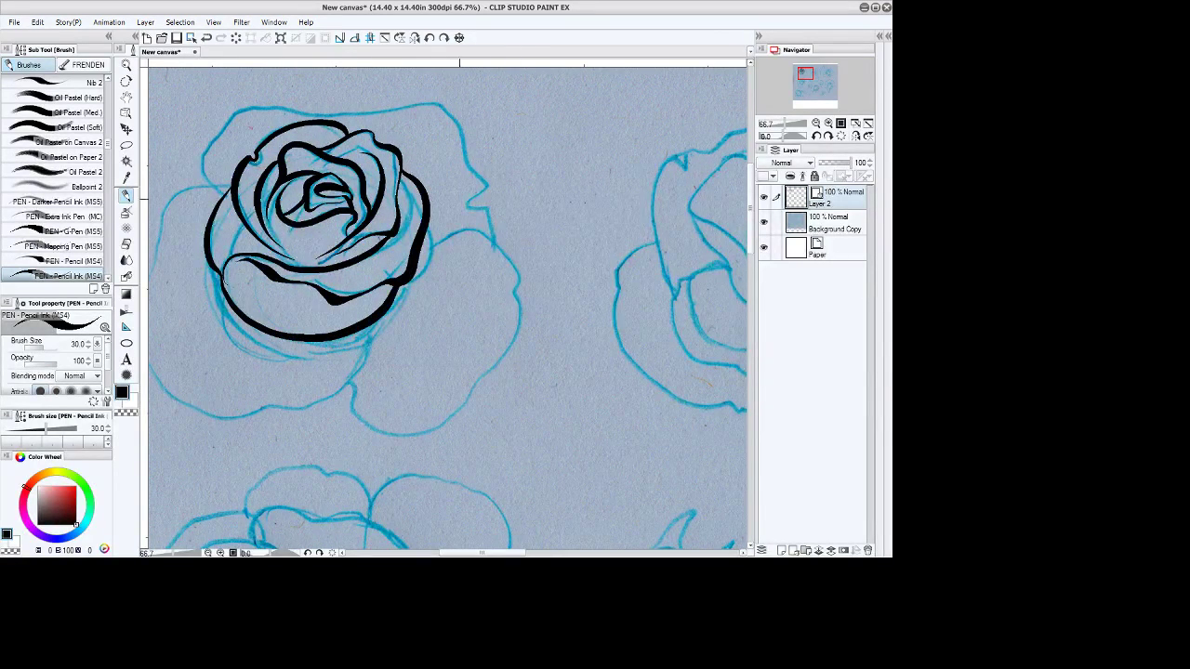
mouse_move(428, 227)
mouse_down()
mouse_move(434, 251)
mouse_move(418, 273)
mouse_up()
drag(224, 284, 267, 273)
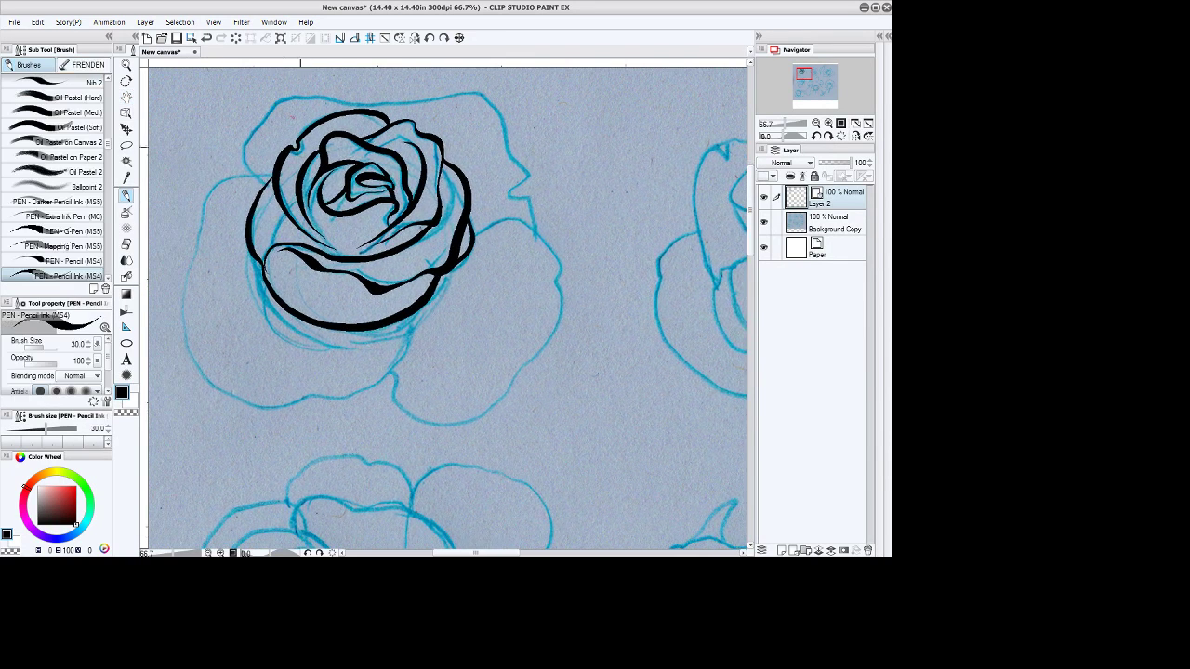
Ink the large outer petals of the upper-left rose, following the blue sketch around the whole flower.
mouse_move(273, 172)
mouse_down()
mouse_move(221, 176)
mouse_move(179, 302)
mouse_move(287, 402)
mouse_move(377, 394)
mouse_move(415, 336)
mouse_move(412, 312)
mouse_up()
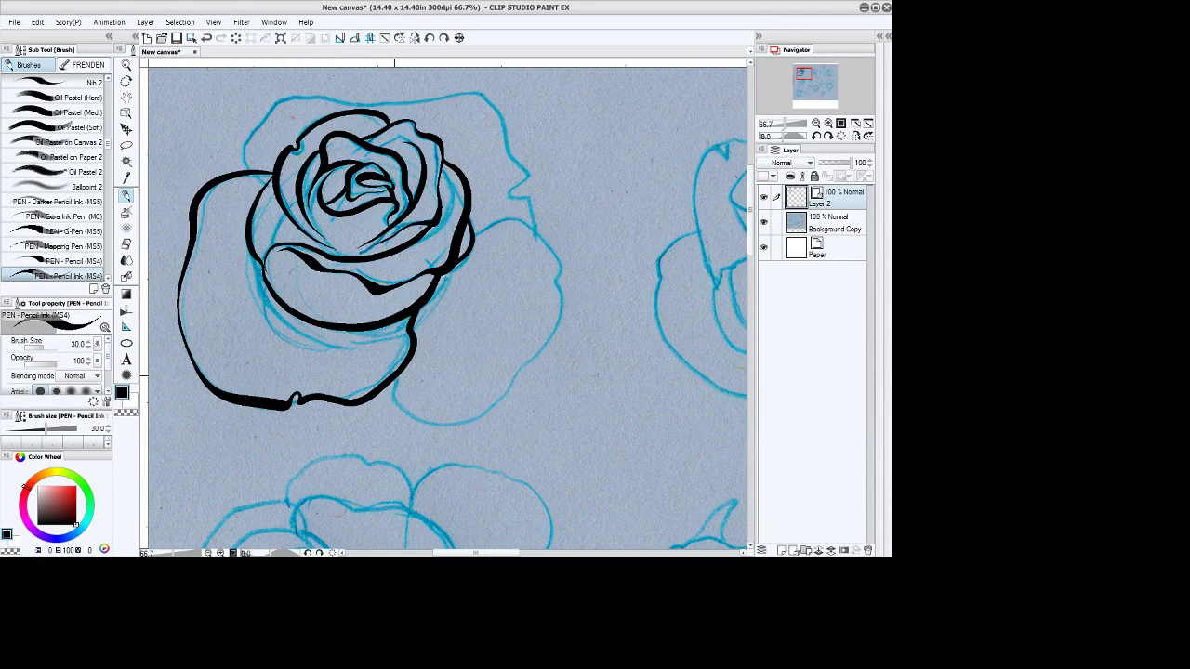
mouse_move(396, 376)
mouse_down()
mouse_move(418, 419)
mouse_move(470, 424)
mouse_move(563, 333)
mouse_move(549, 242)
mouse_move(502, 223)
mouse_move(468, 235)
mouse_move(535, 220)
mouse_move(531, 197)
mouse_move(513, 196)
mouse_move(528, 182)
mouse_move(484, 101)
mouse_move(290, 91)
mouse_move(241, 136)
mouse_move(228, 172)
mouse_up()
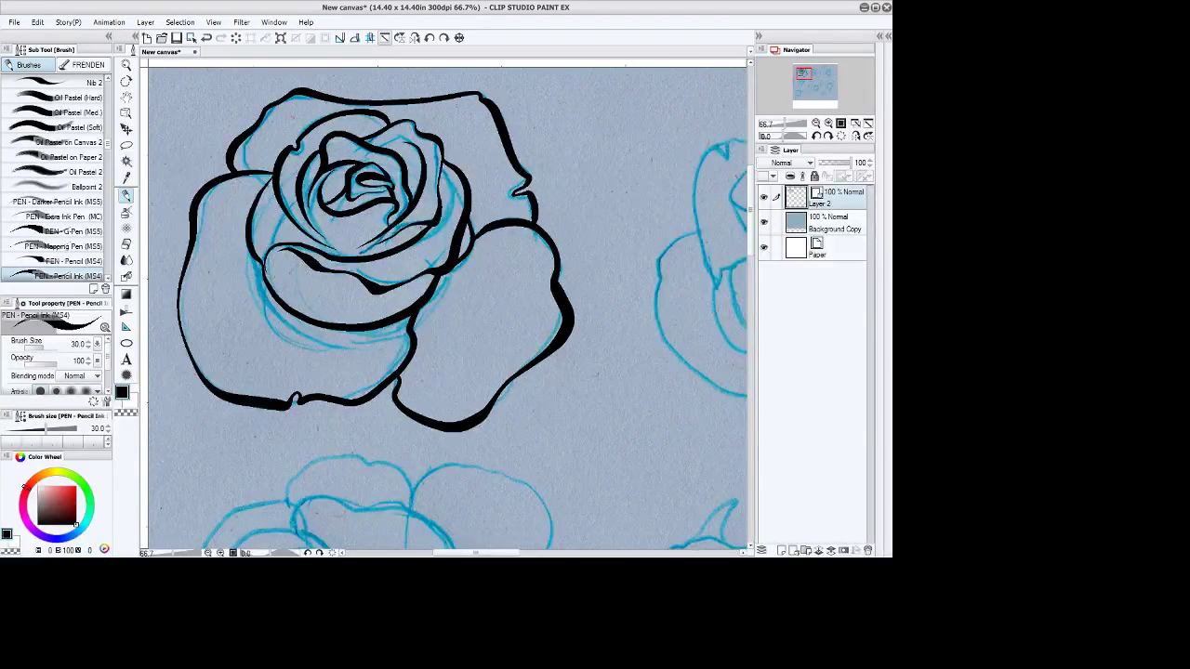
click(385, 38)
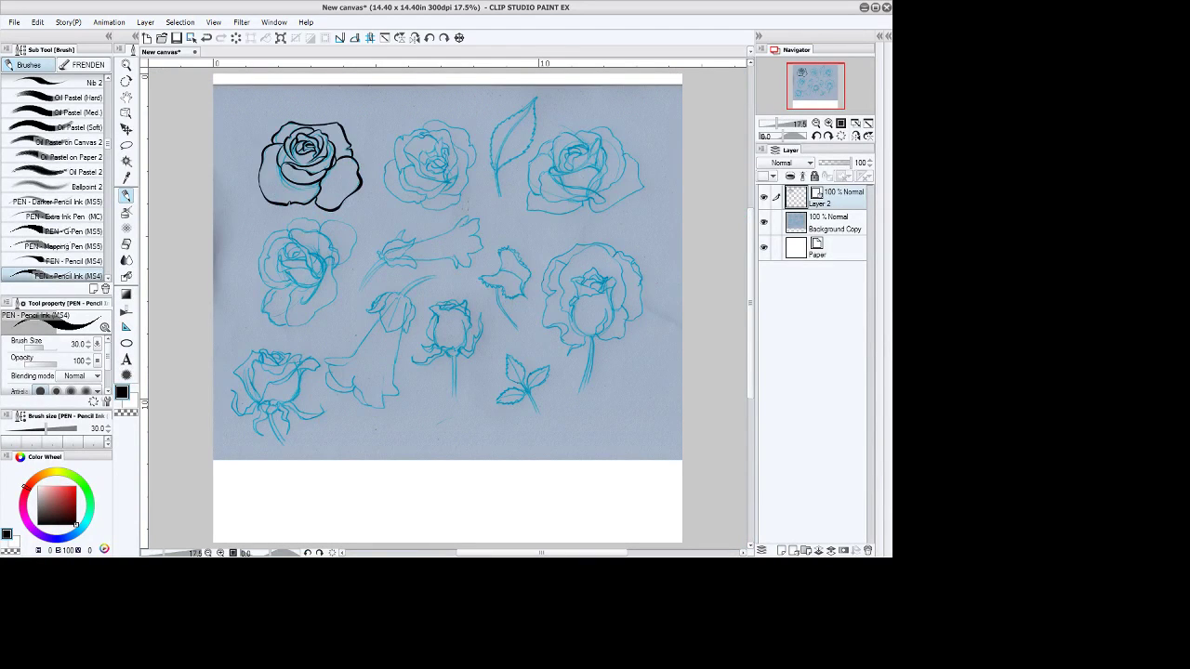
Add a thin ink line along the lower-left underside of the upper-left rose's cupped petals.
click(126, 65)
click(306, 175)
click(305, 175)
click(306, 175)
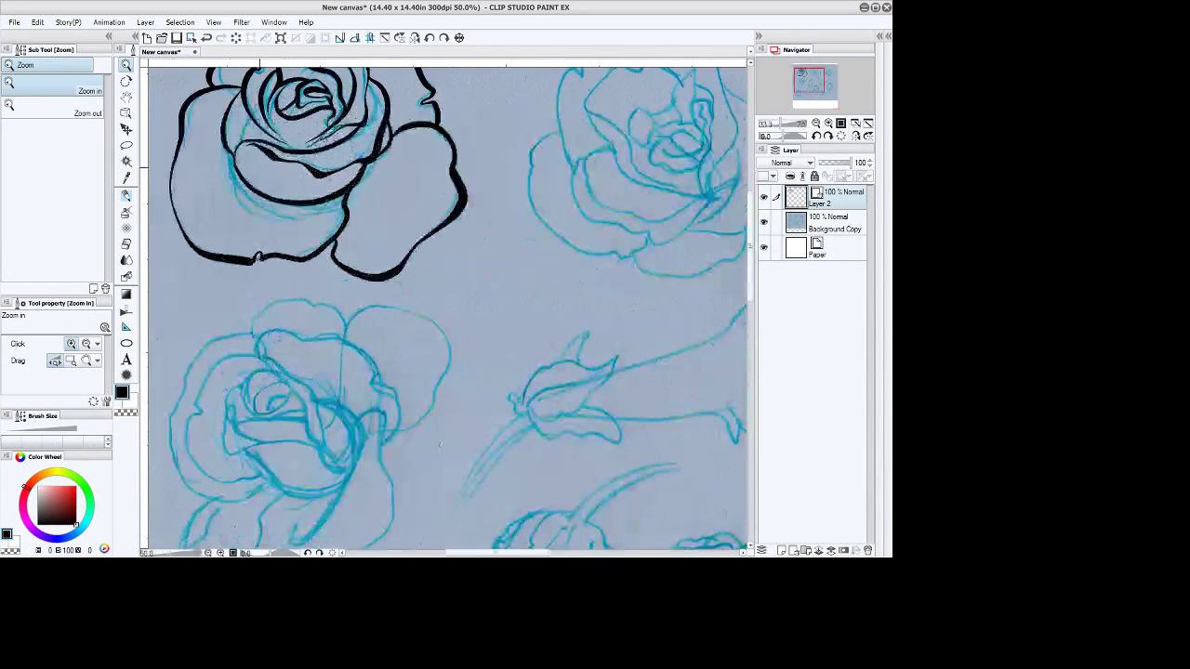
key(b)
mouse_move(229, 155)
mouse_down()
mouse_move(247, 208)
mouse_move(292, 214)
mouse_up()
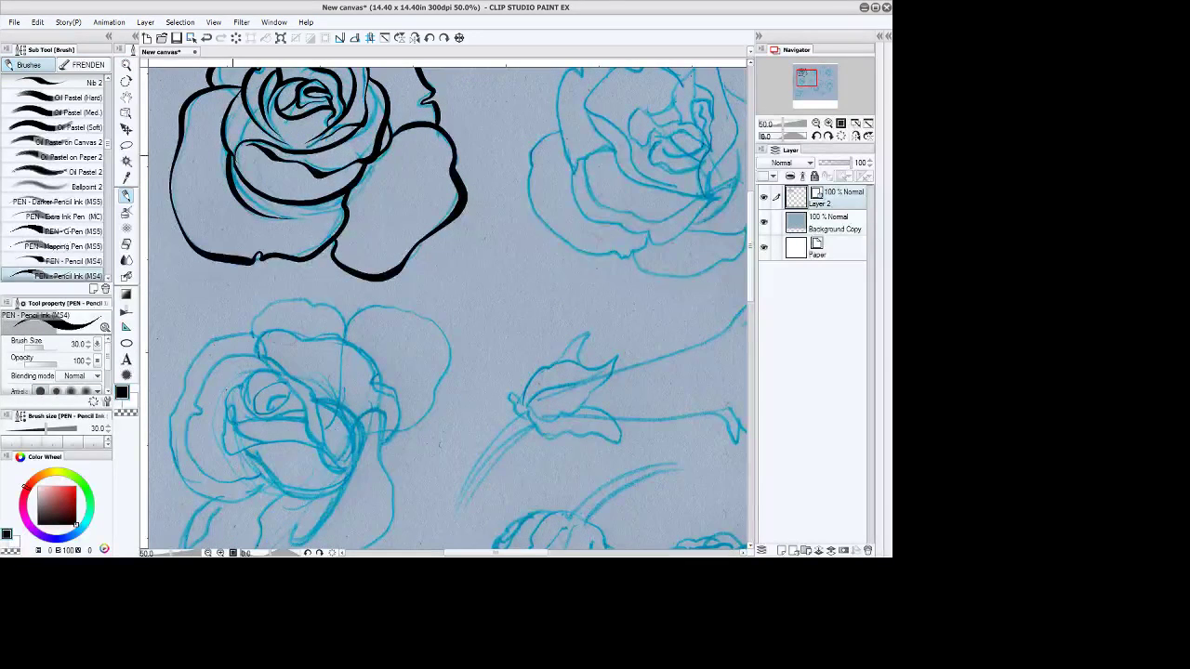
key(ctrl+0)
Ink the folded central petals of the rose below the first one, with the canvas rotated to suit the strokes.
key(ctrl+space)
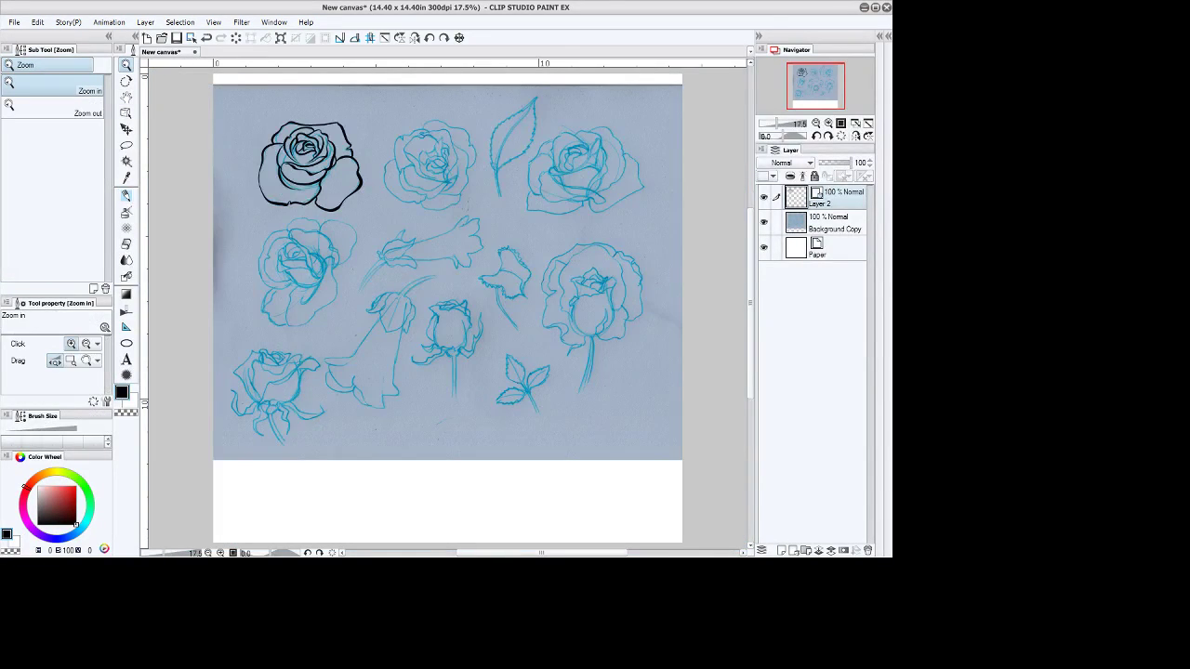
click(311, 264)
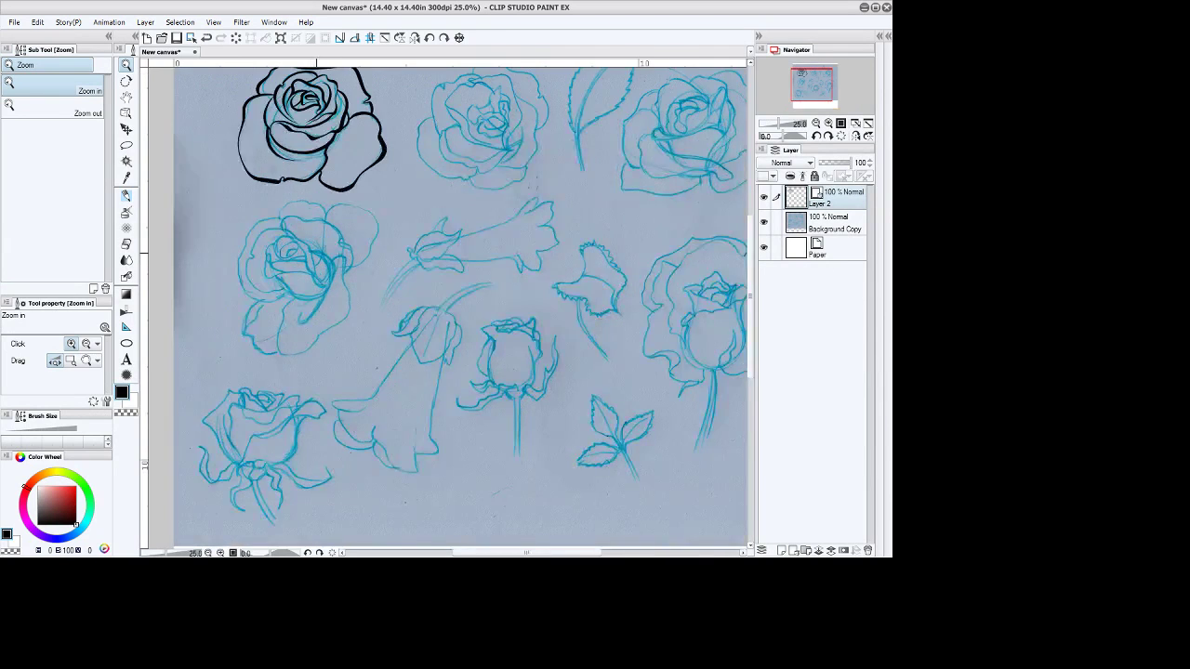
click(310, 264)
click(444, 38)
key(space)
drag(244, 181, 311, 241)
key(b)
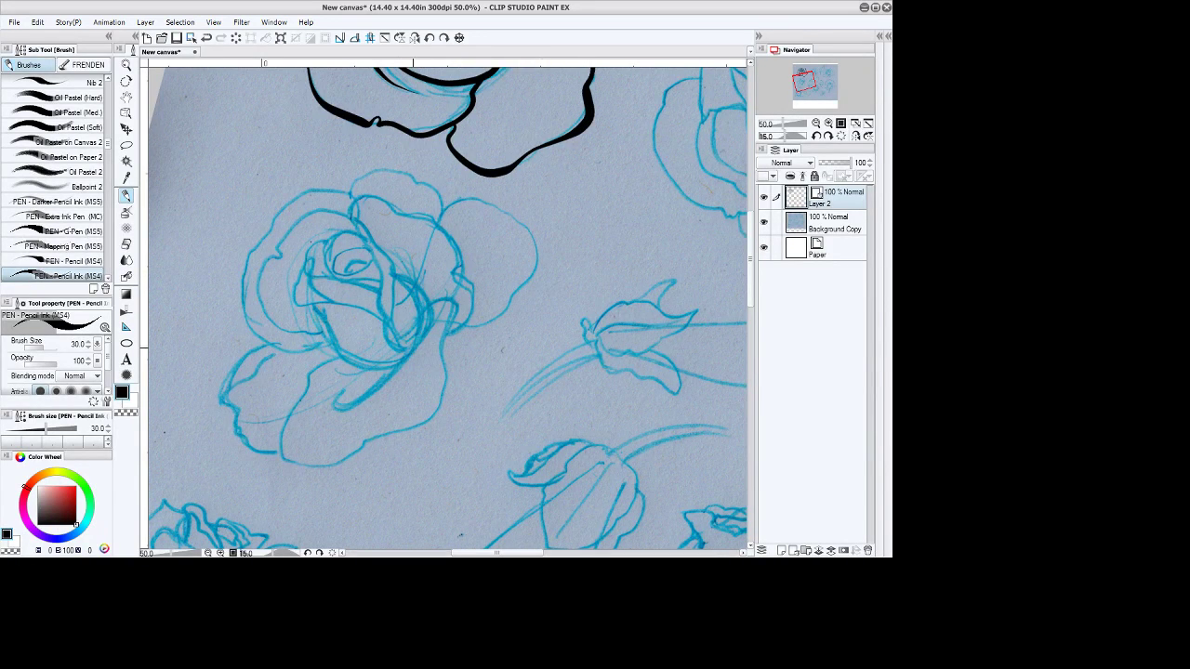
mouse_move(409, 350)
mouse_down()
mouse_move(383, 325)
mouse_move(354, 217)
mouse_move(406, 287)
mouse_move(394, 339)
mouse_move(336, 305)
mouse_move(289, 305)
mouse_move(297, 263)
mouse_move(320, 290)
mouse_move(369, 303)
mouse_up()
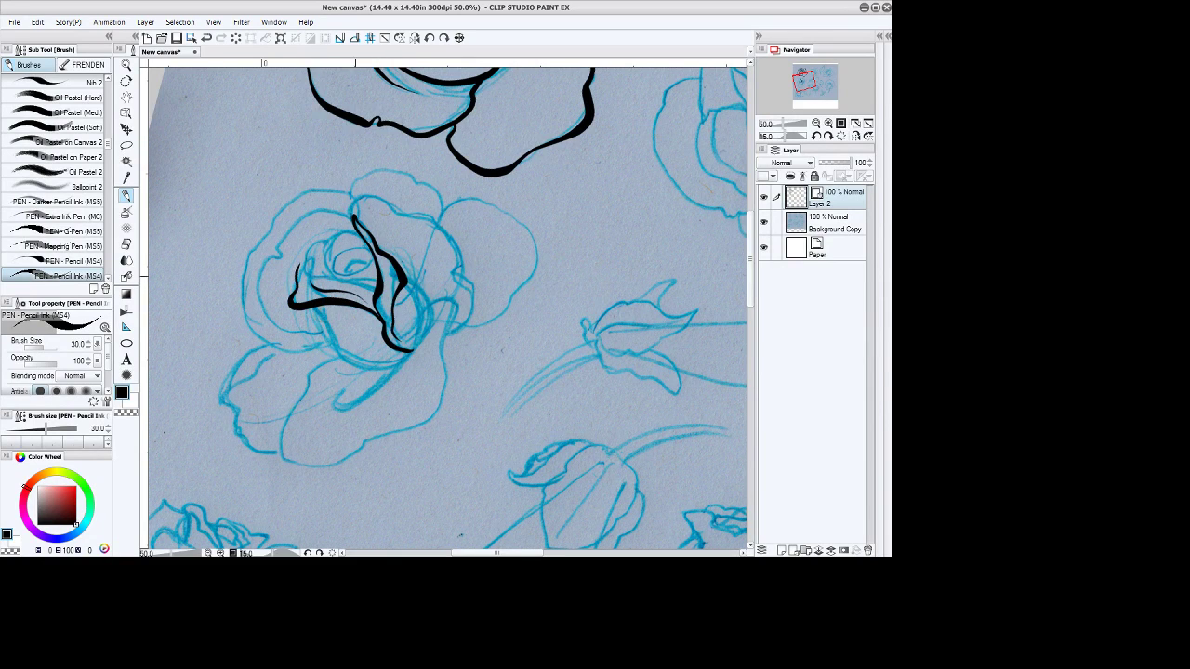
key(ctrl+z)
drag(368, 307, 309, 285)
mouse_move(375, 290)
mouse_down()
mouse_move(304, 271)
mouse_move(327, 244)
mouse_up()
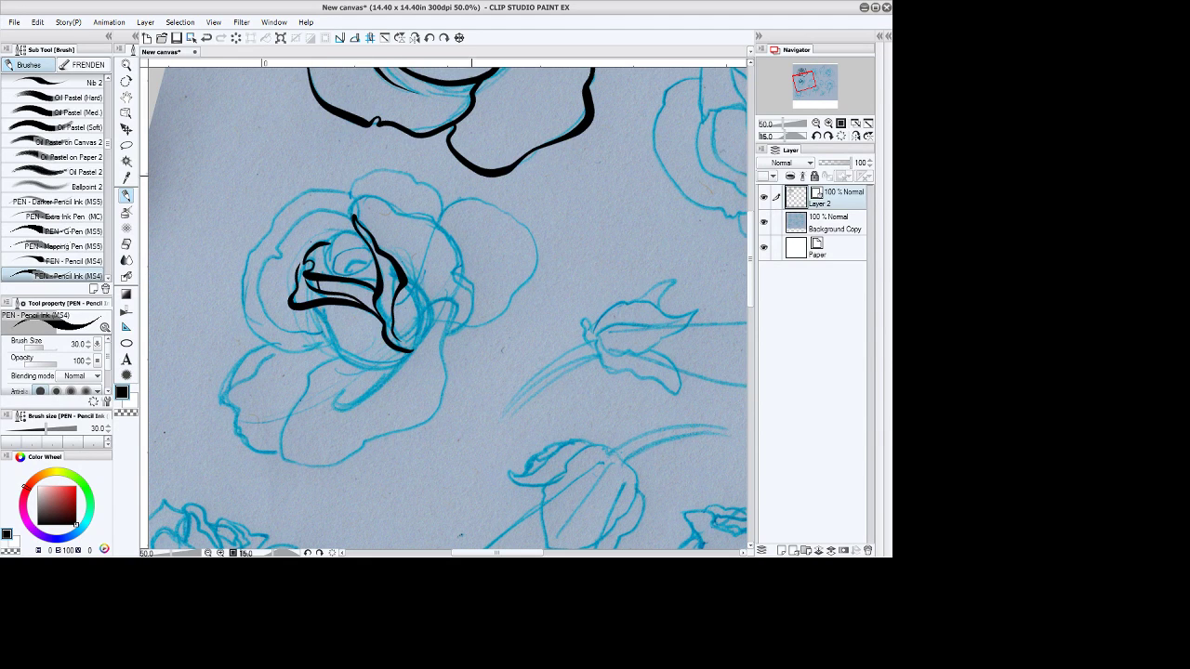
Redraw the rounded lower edge of the second rose's bud and ink the small spiral petals at its centre.
mouse_move(320, 306)
mouse_down()
mouse_move(338, 354)
mouse_move(375, 370)
mouse_move(407, 351)
mouse_up()
click(206, 37)
click(445, 37)
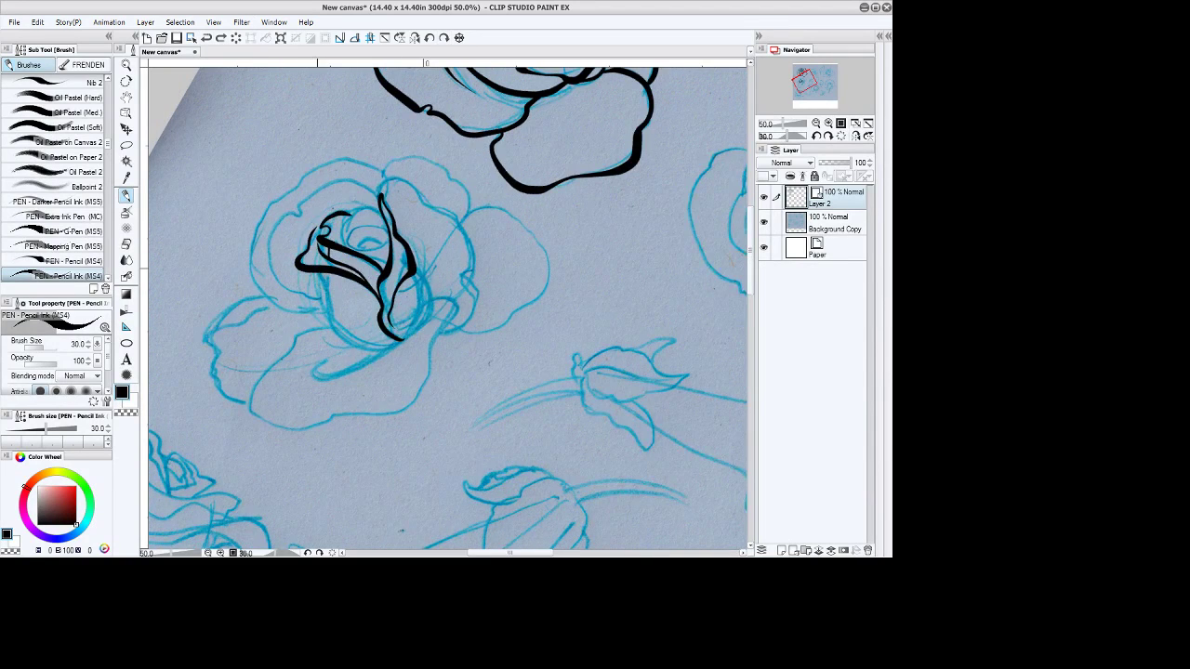
mouse_move(322, 273)
mouse_down()
mouse_move(330, 316)
mouse_move(351, 339)
mouse_move(393, 340)
mouse_up()
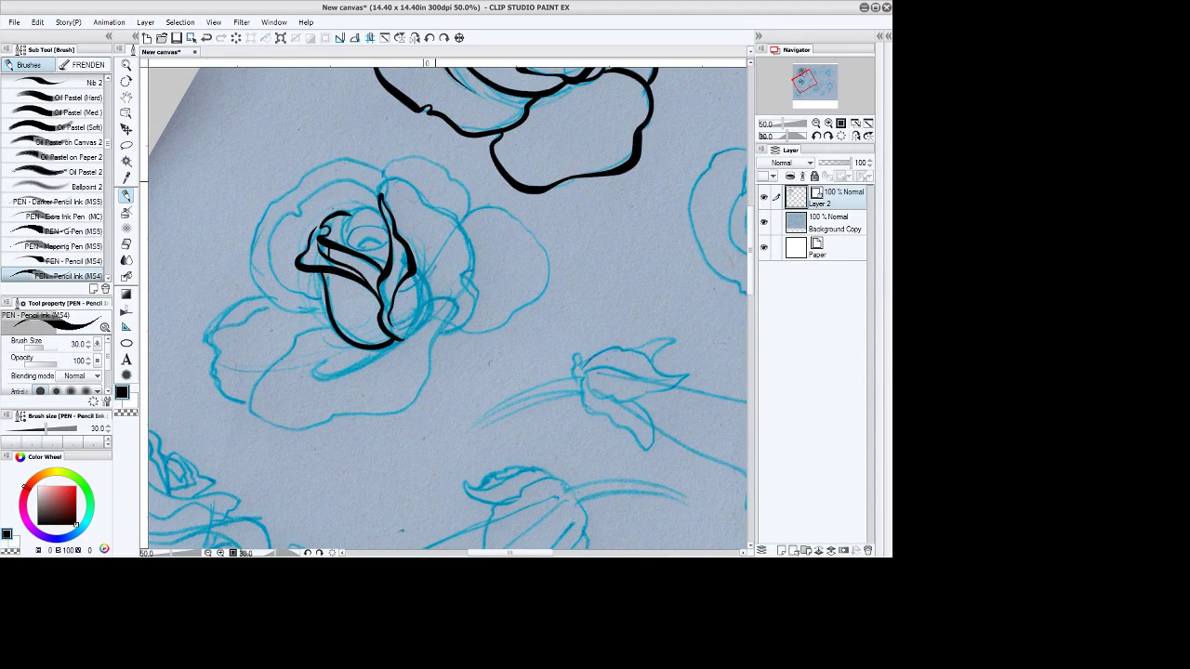
drag(340, 243, 372, 204)
mouse_move(374, 259)
mouse_down()
mouse_move(387, 264)
mouse_move(346, 245)
mouse_move(386, 223)
mouse_move(361, 240)
mouse_move(381, 238)
mouse_up()
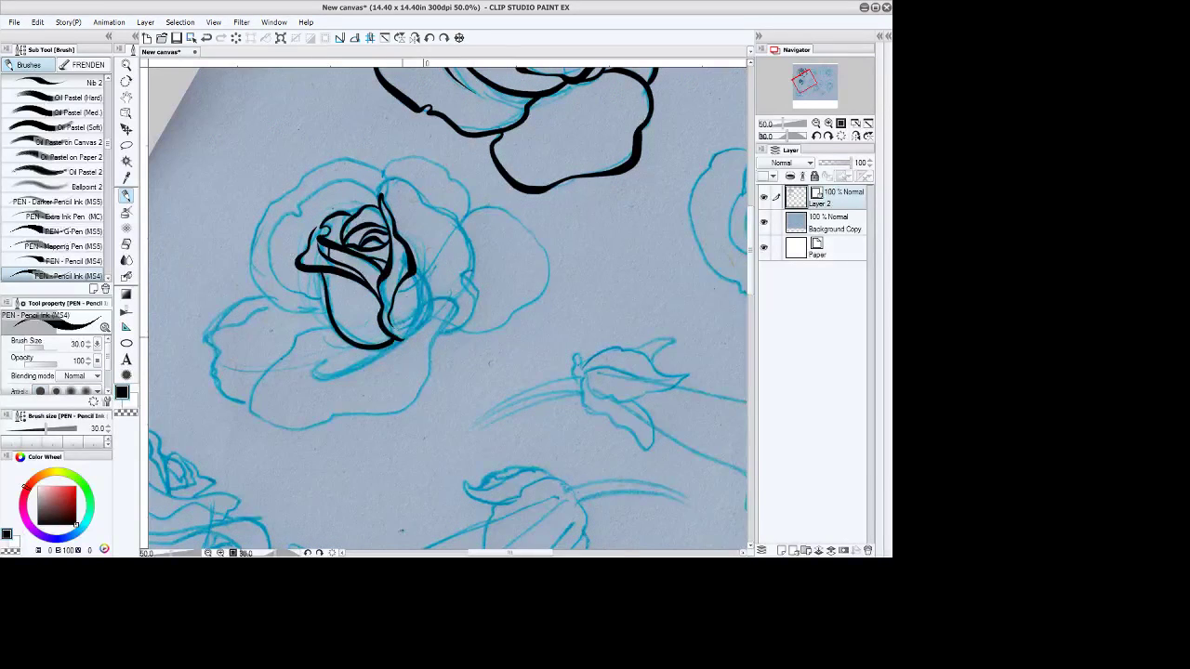
Ink the right side of the second rose's bud and the two notched petals wrapping around it.
mouse_move(409, 340)
mouse_down()
mouse_move(432, 320)
mouse_move(417, 258)
mouse_up()
click(206, 37)
mouse_move(375, 186)
mouse_down()
mouse_move(302, 201)
mouse_move(271, 247)
mouse_move(303, 293)
mouse_move(323, 301)
mouse_up()
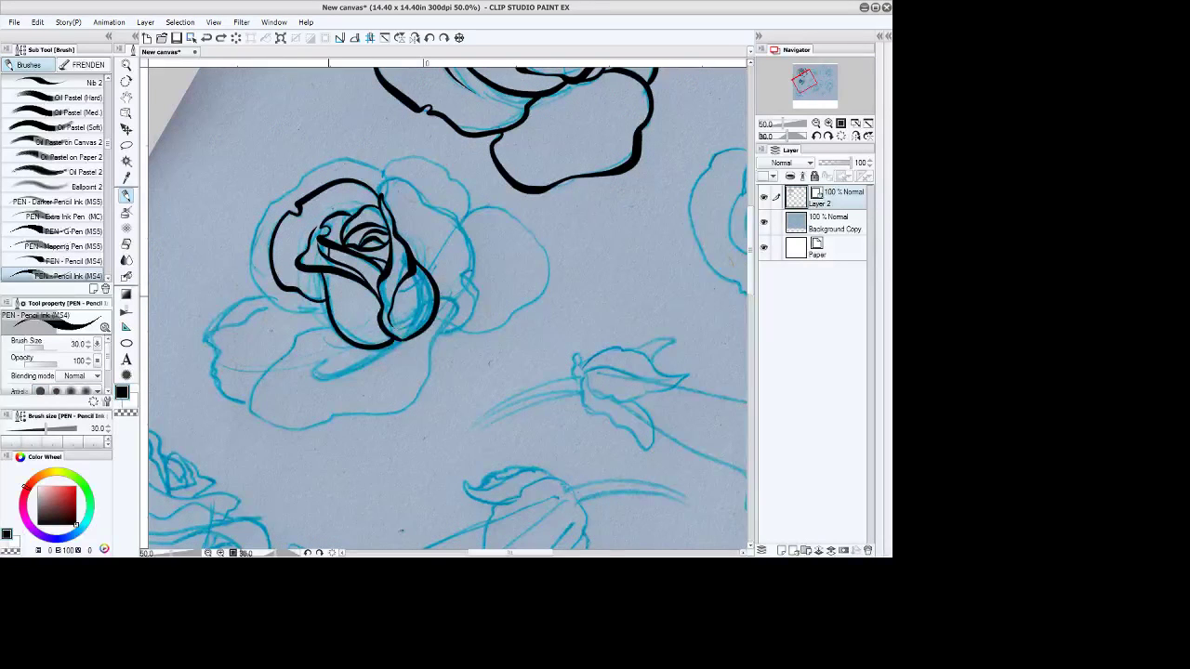
mouse_move(377, 190)
mouse_down()
mouse_move(415, 176)
mouse_move(432, 207)
mouse_move(457, 216)
mouse_move(476, 256)
mouse_move(483, 295)
mouse_move(431, 344)
mouse_up()
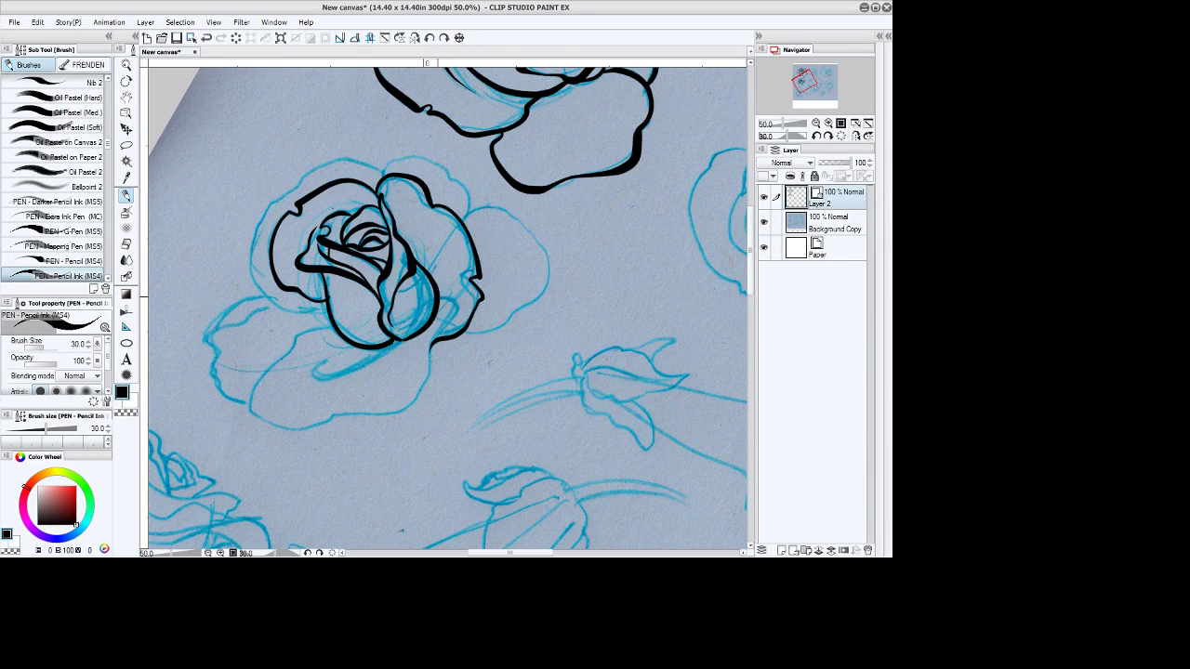
Ink the second rose's large front petal and the curved fold line inside it.
mouse_move(439, 296)
mouse_down()
mouse_move(413, 404)
mouse_move(269, 425)
mouse_move(253, 410)
mouse_move(265, 376)
mouse_move(295, 333)
mouse_move(333, 321)
mouse_up()
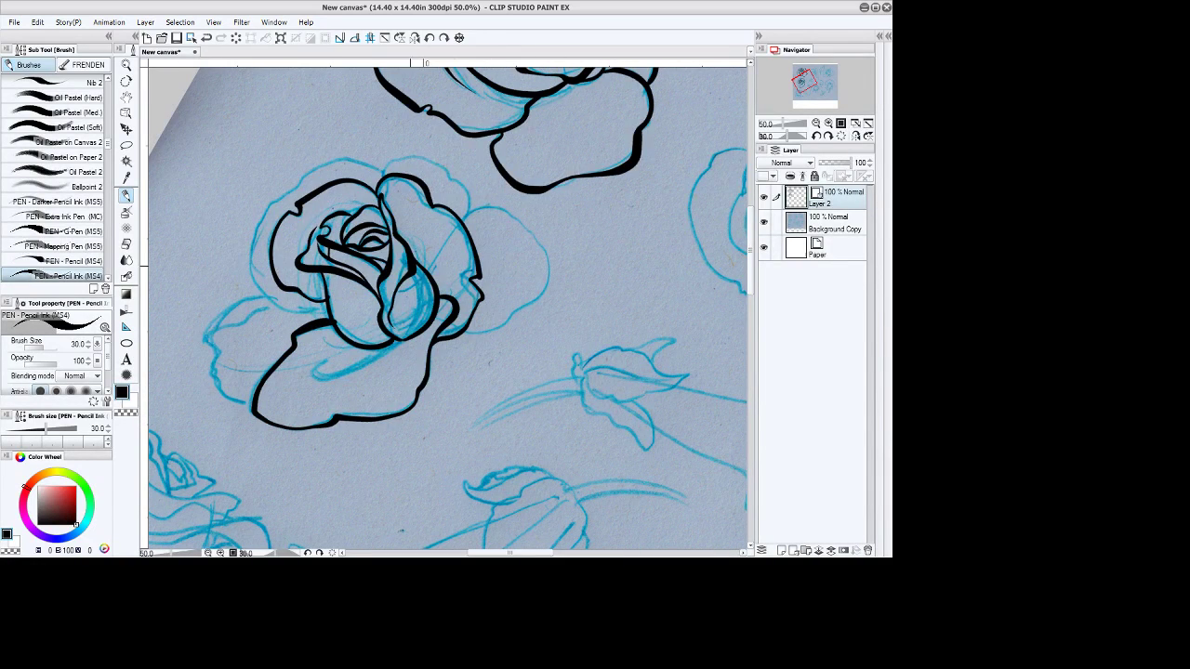
key(e)
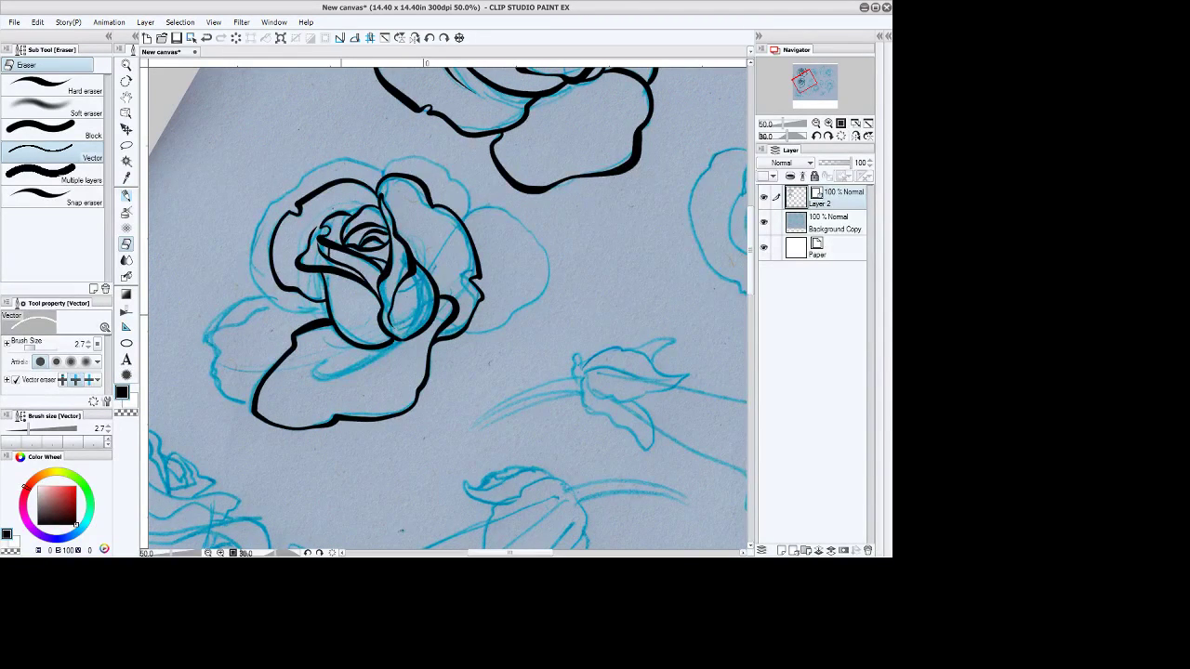
key(b)
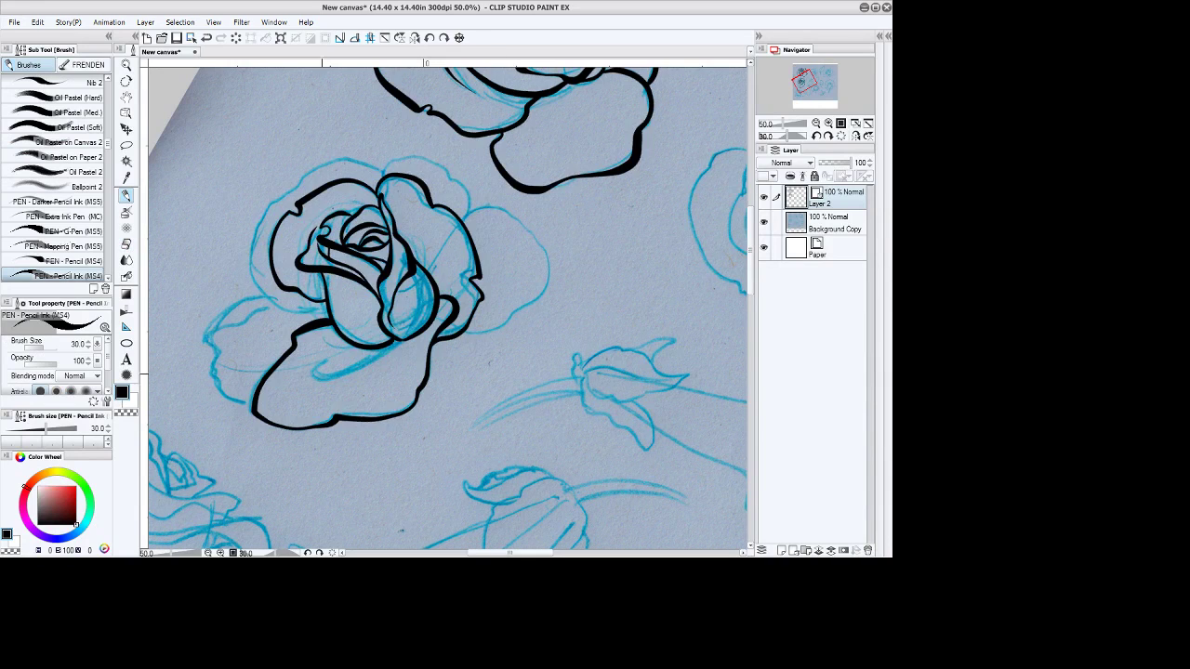
mouse_move(428, 319)
mouse_down()
mouse_move(385, 351)
mouse_move(295, 381)
mouse_up()
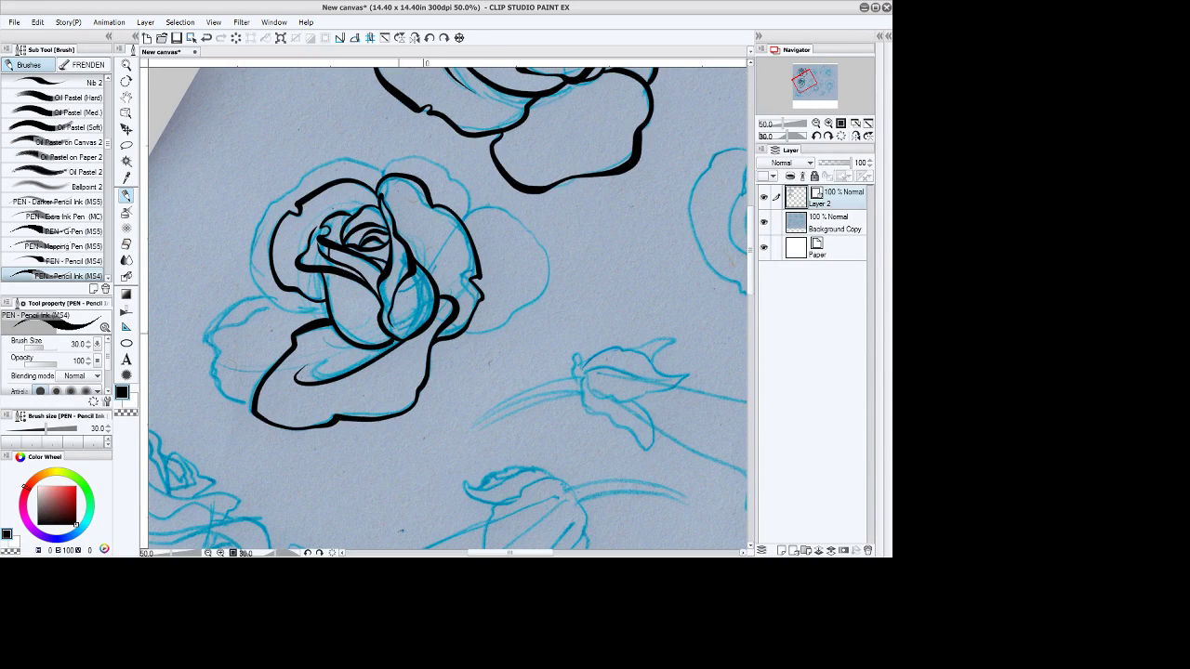
Ink the second rose's back petals and trim their overlapping line ends with the Vector eraser.
mouse_move(332, 317)
mouse_down()
mouse_move(302, 312)
mouse_move(248, 244)
mouse_move(270, 202)
mouse_move(303, 176)
mouse_move(362, 158)
mouse_move(400, 170)
mouse_move(400, 156)
mouse_move(450, 169)
mouse_move(472, 203)
mouse_move(454, 240)
mouse_up()
click(127, 243)
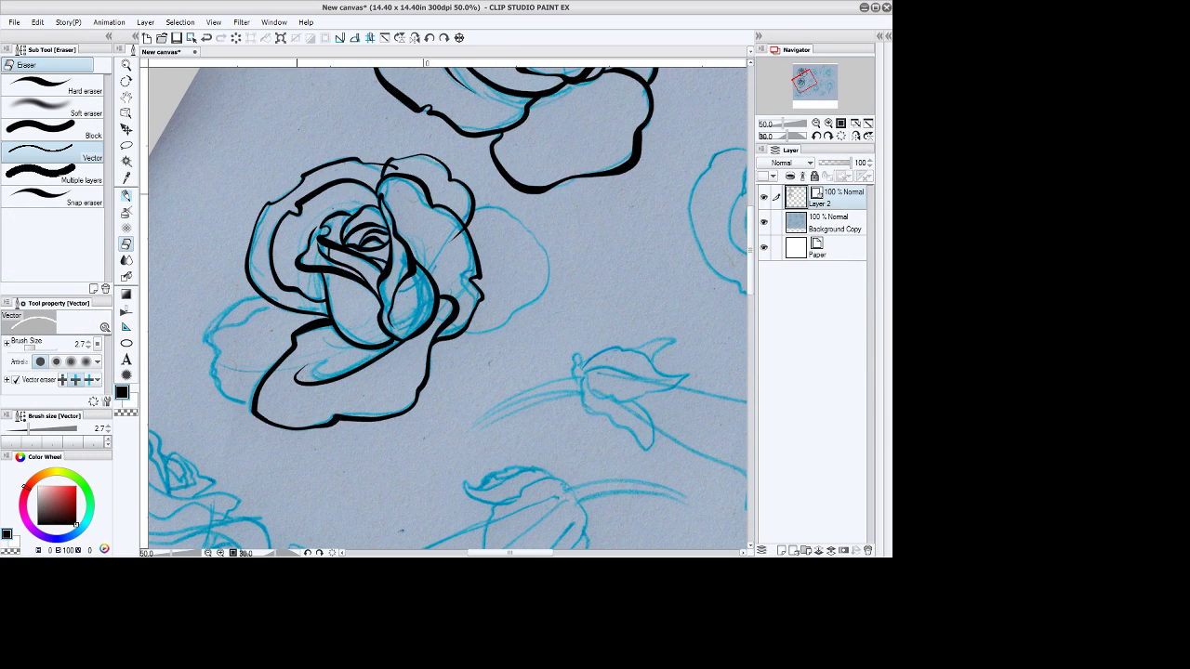
click(456, 234)
key(p)
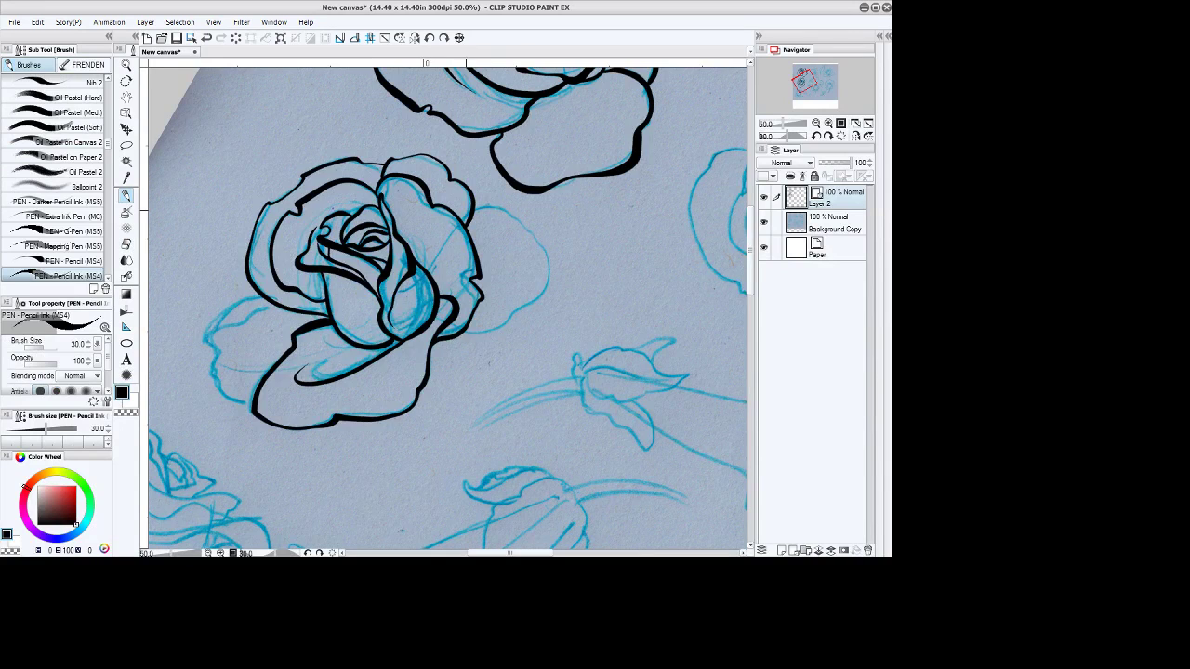
Ink the second rose's right outer and lower-left petals, and trim the lower-left petal's overlapping ends with the Vector eraser.
mouse_move(472, 206)
mouse_down()
mouse_move(517, 215)
mouse_move(545, 262)
mouse_move(518, 310)
mouse_move(476, 340)
mouse_move(460, 335)
mouse_up()
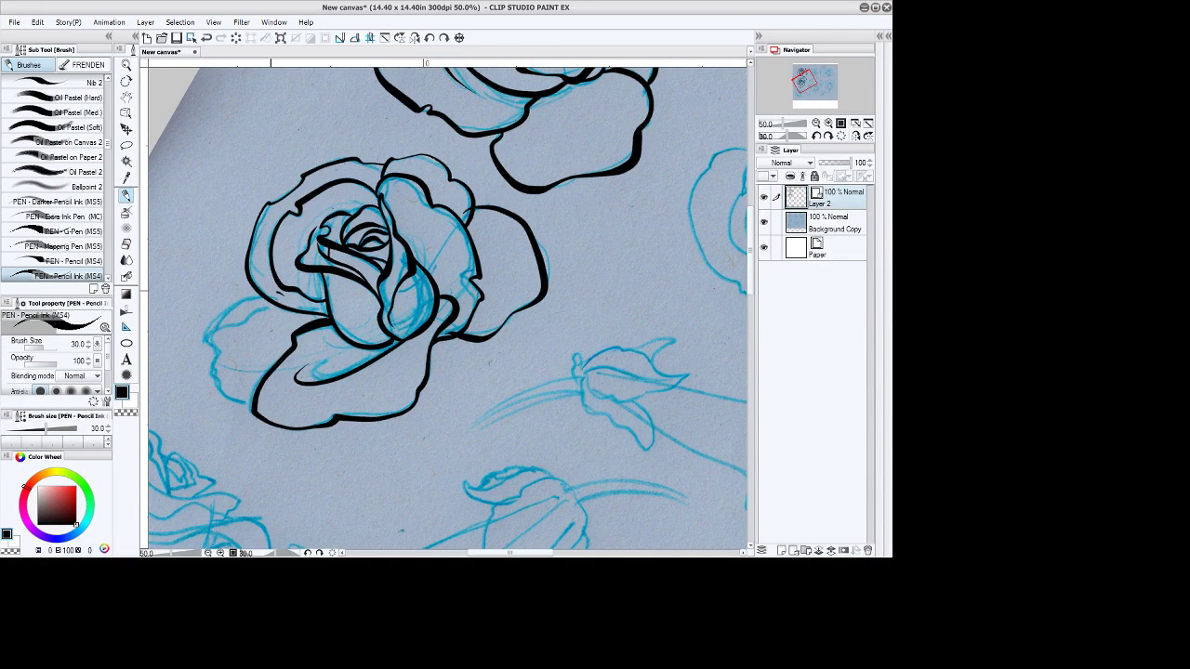
mouse_move(277, 290)
mouse_down()
mouse_move(240, 296)
mouse_move(214, 343)
mouse_move(237, 387)
mouse_move(279, 390)
mouse_up()
key(e)
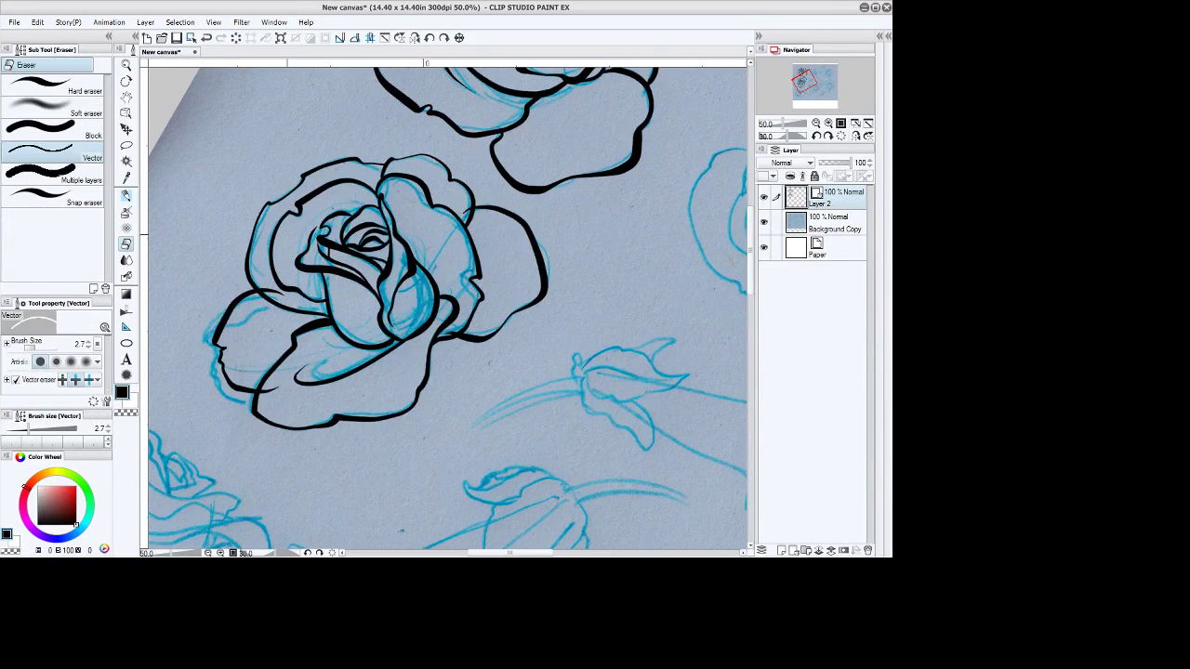
click(273, 293)
click(268, 391)
click(385, 38)
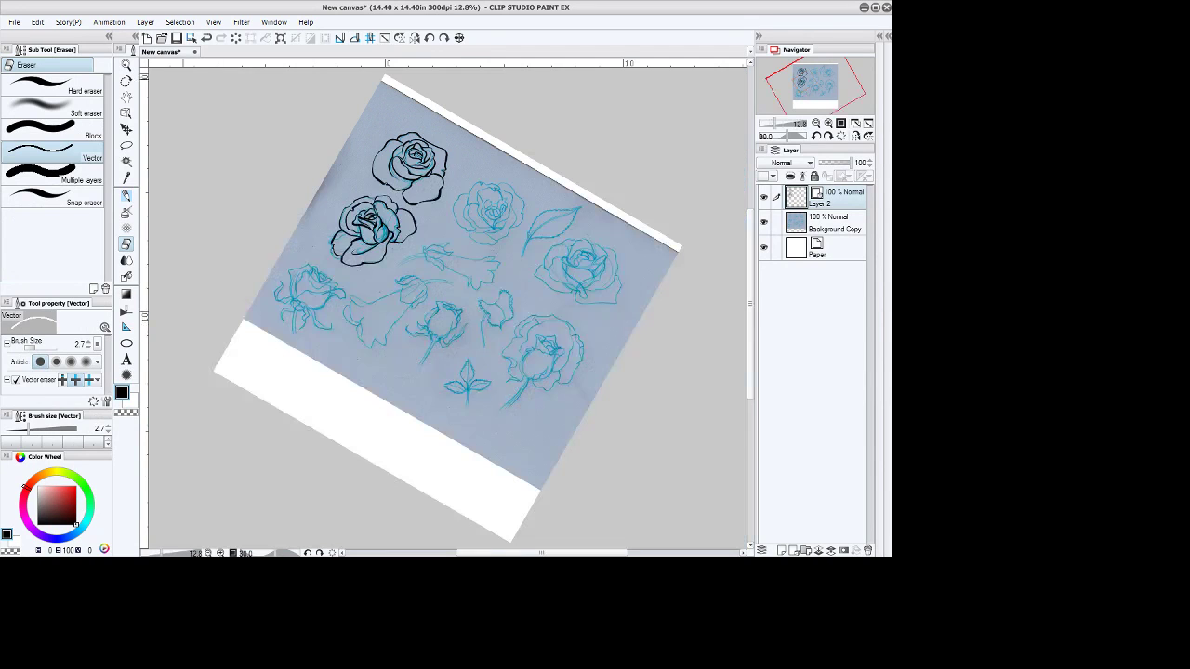
Save the canvas before starting to ink the third rose.
key(/)
click(487, 172)
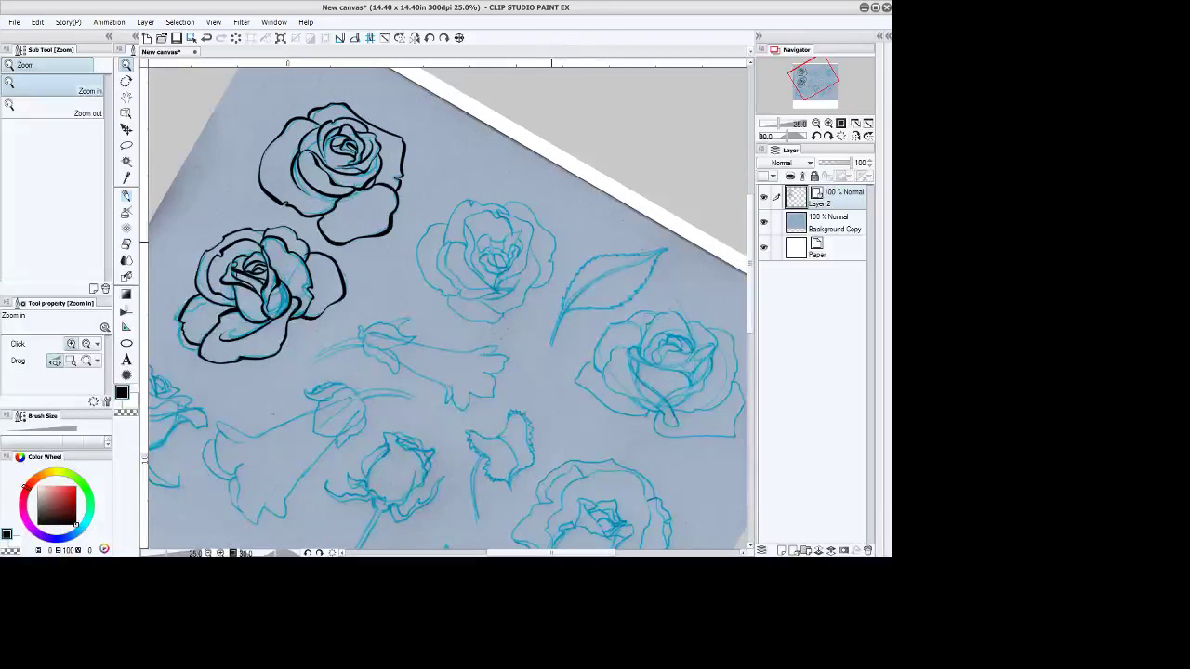
click(553, 242)
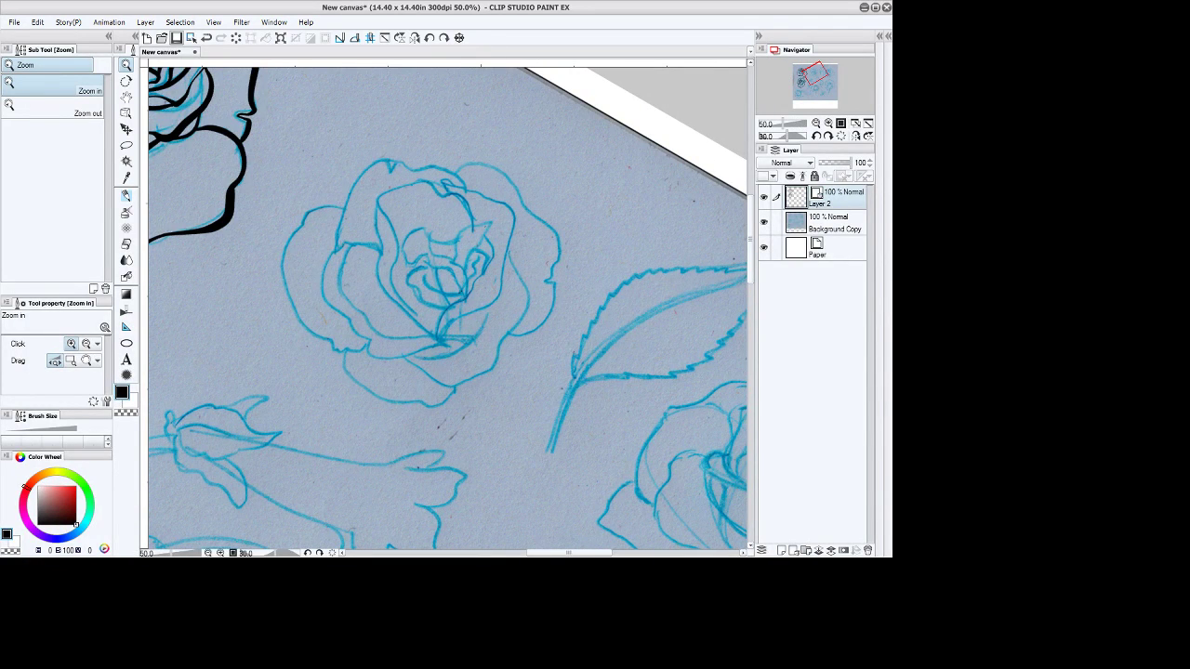
click(176, 37)
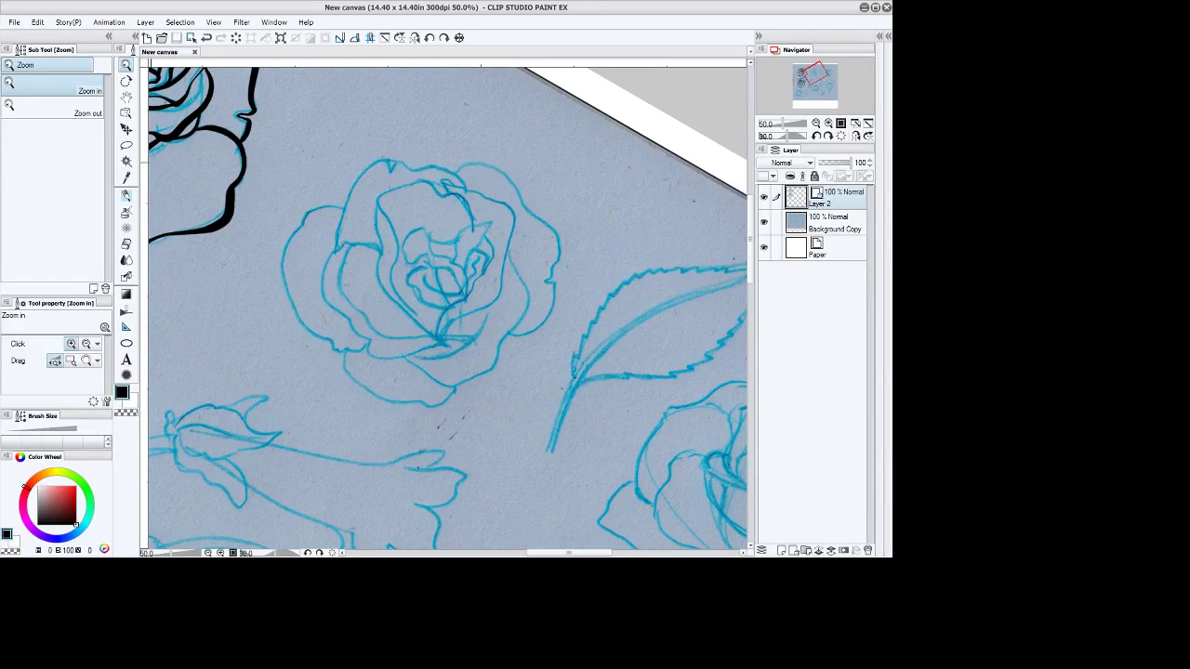
Ink the curled lower and left petals at the centre of the third rose with the Pencil Ink pen.
click(487, 234)
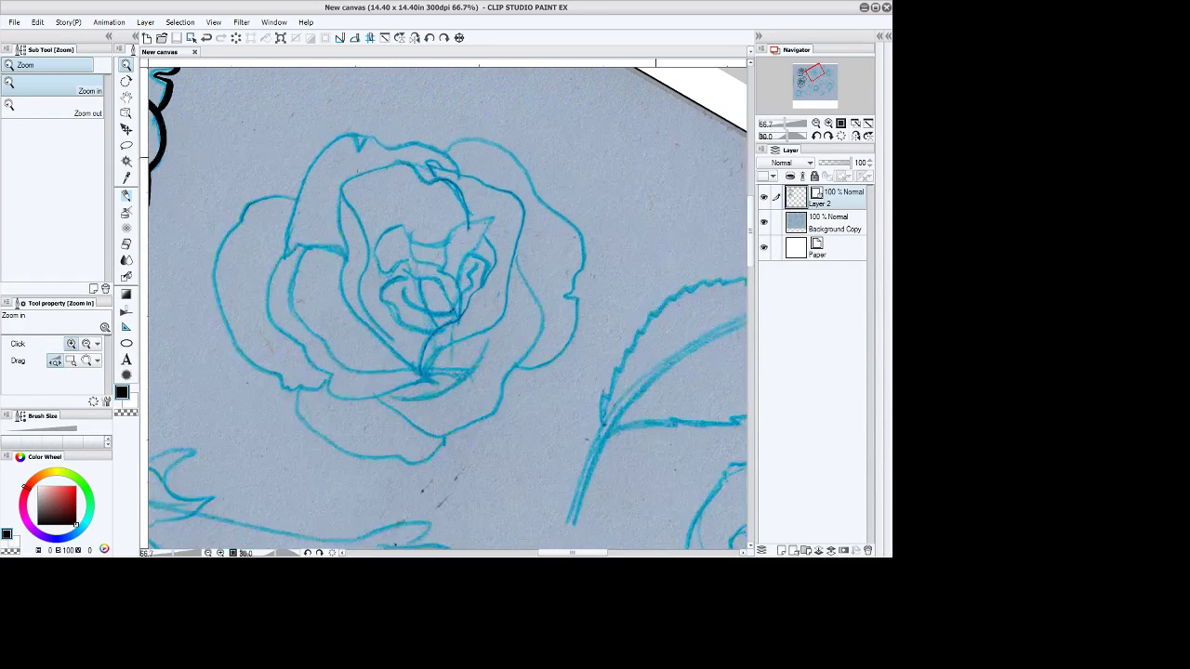
key(b)
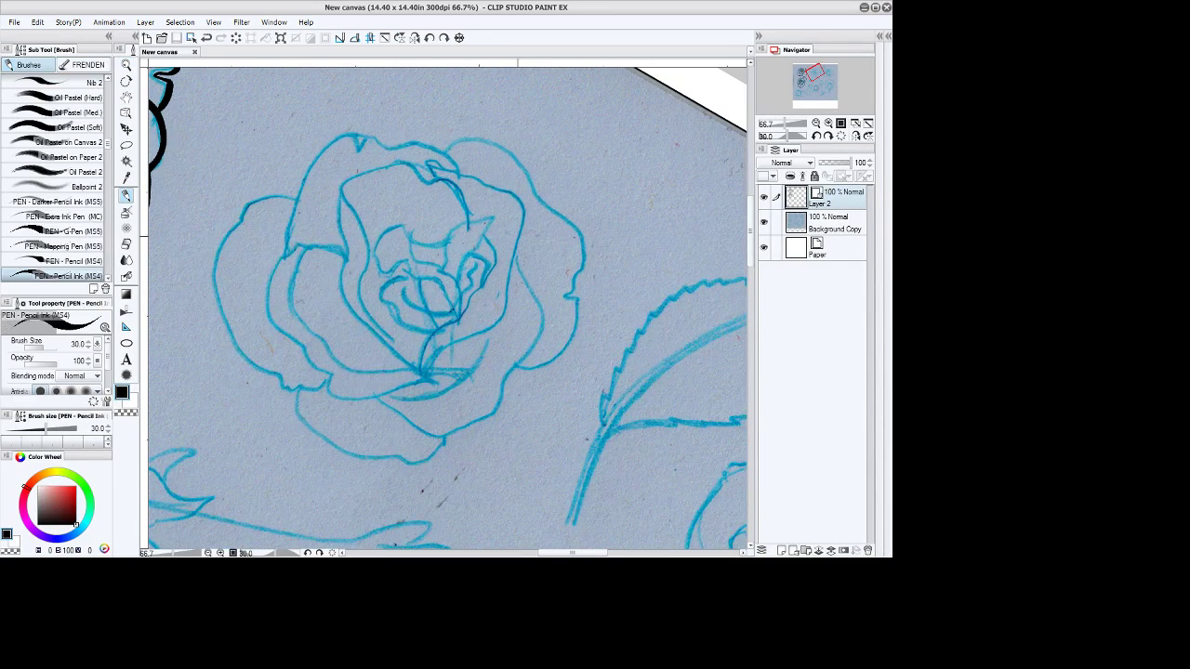
drag(403, 291, 448, 308)
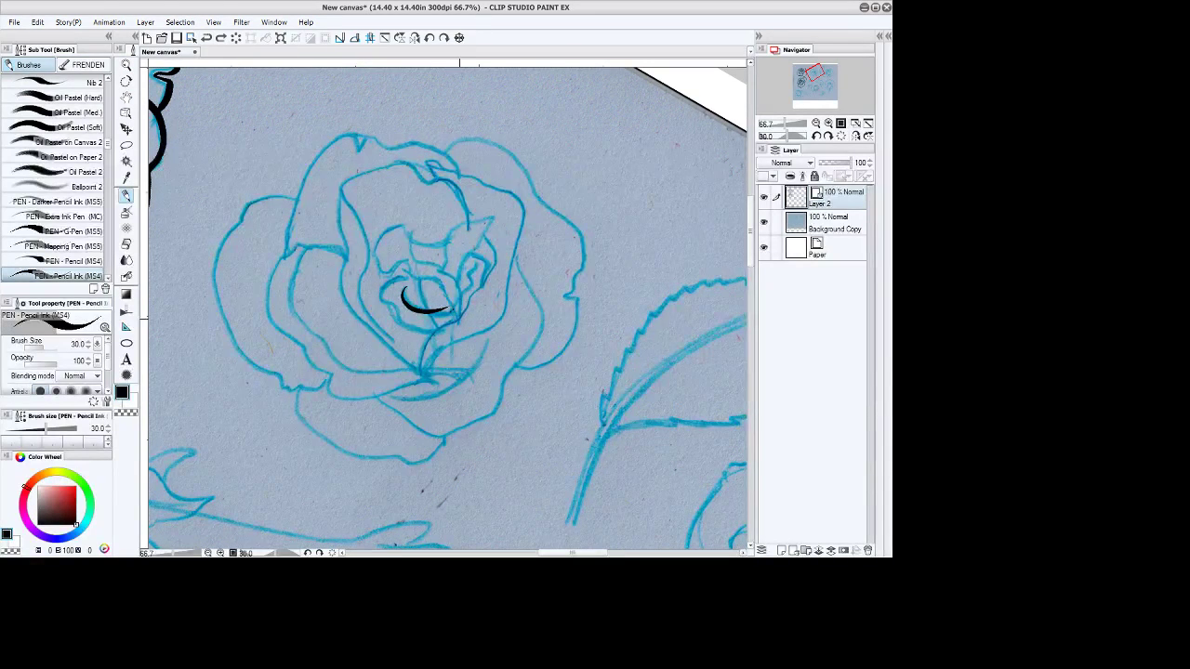
mouse_move(455, 321)
mouse_down()
mouse_move(401, 267)
mouse_move(381, 274)
mouse_move(376, 260)
mouse_move(454, 319)
mouse_move(387, 230)
mouse_move(445, 244)
mouse_move(414, 248)
mouse_move(461, 284)
mouse_move(461, 316)
mouse_up()
mouse_move(406, 275)
mouse_down()
mouse_move(373, 292)
mouse_move(414, 328)
mouse_move(452, 321)
mouse_up()
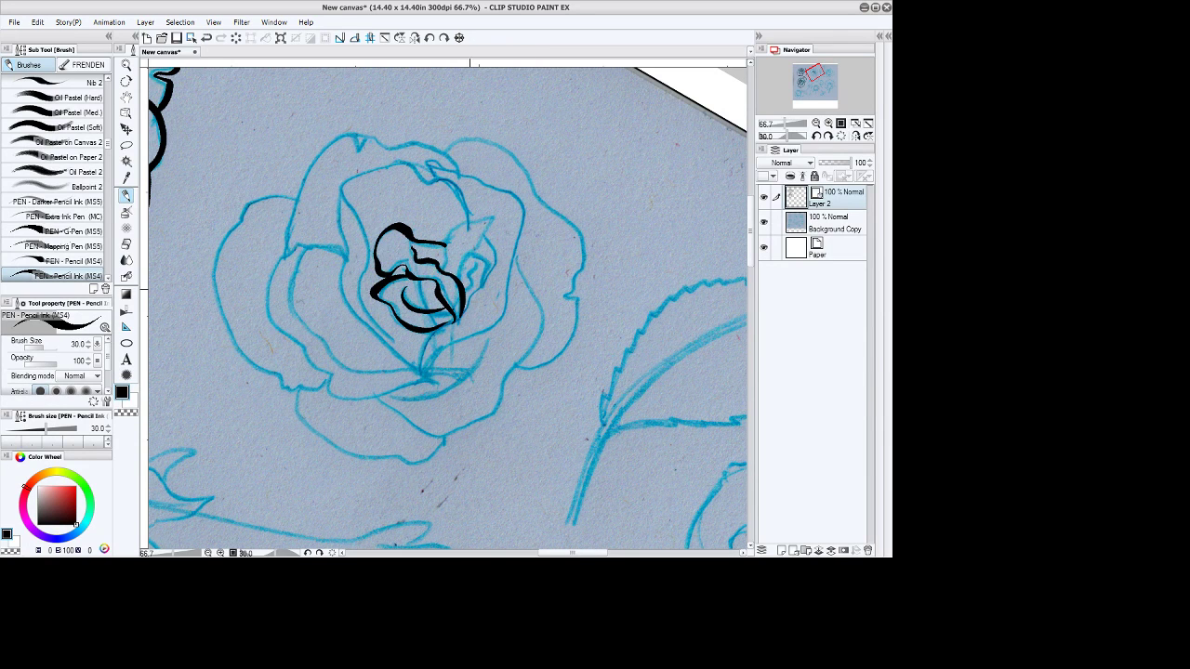
Ink the pointed right petal and small upper folds of the third rose's centre, and trim an overlapping line with the Vector eraser.
mouse_move(465, 294)
mouse_down()
mouse_move(481, 264)
mouse_move(456, 252)
mouse_move(489, 210)
mouse_move(461, 282)
mouse_move(491, 264)
mouse_move(480, 284)
mouse_up()
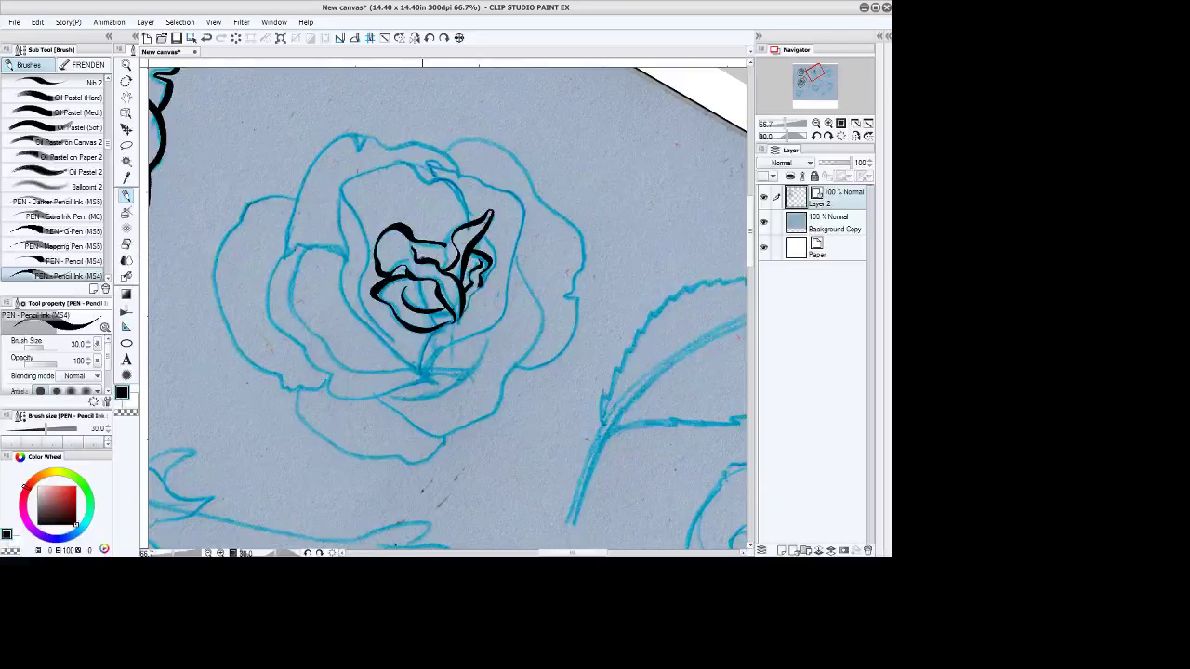
mouse_move(423, 256)
mouse_down()
mouse_move(422, 230)
mouse_move(452, 240)
mouse_move(436, 225)
mouse_move(448, 268)
mouse_up()
key(e)
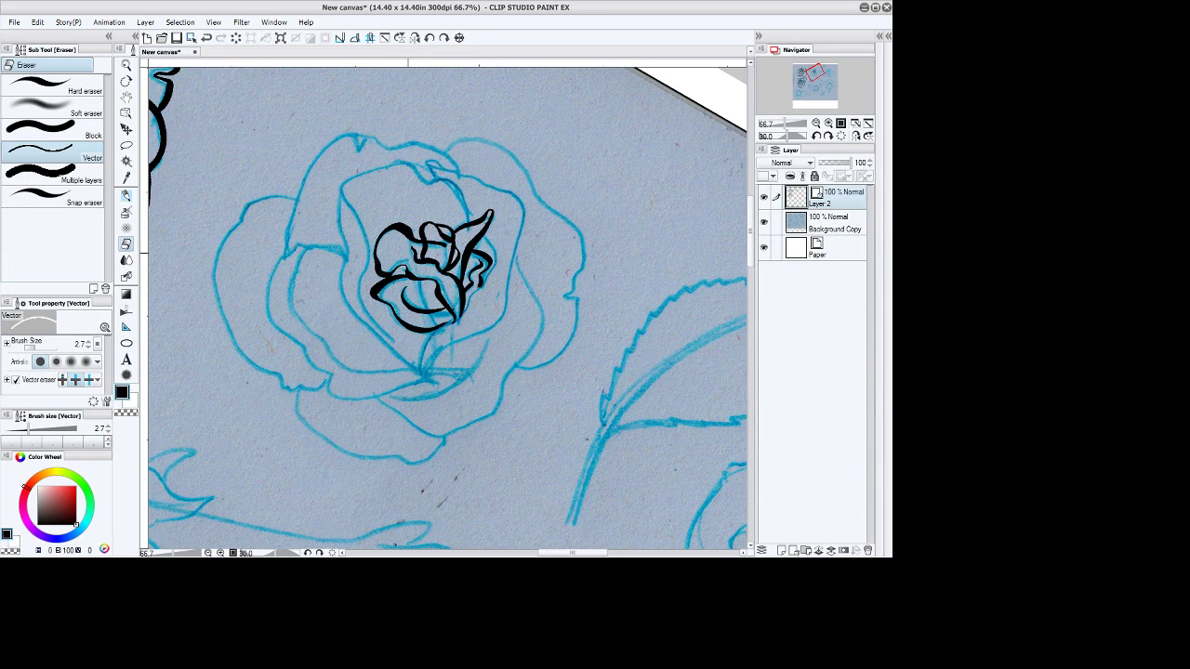
click(441, 244)
Ink the curve beneath the third rose's centre and the large right and left petals that wrap around it.
key(p)
mouse_move(419, 376)
mouse_down()
mouse_move(430, 340)
mouse_move(495, 271)
mouse_move(487, 240)
mouse_up()
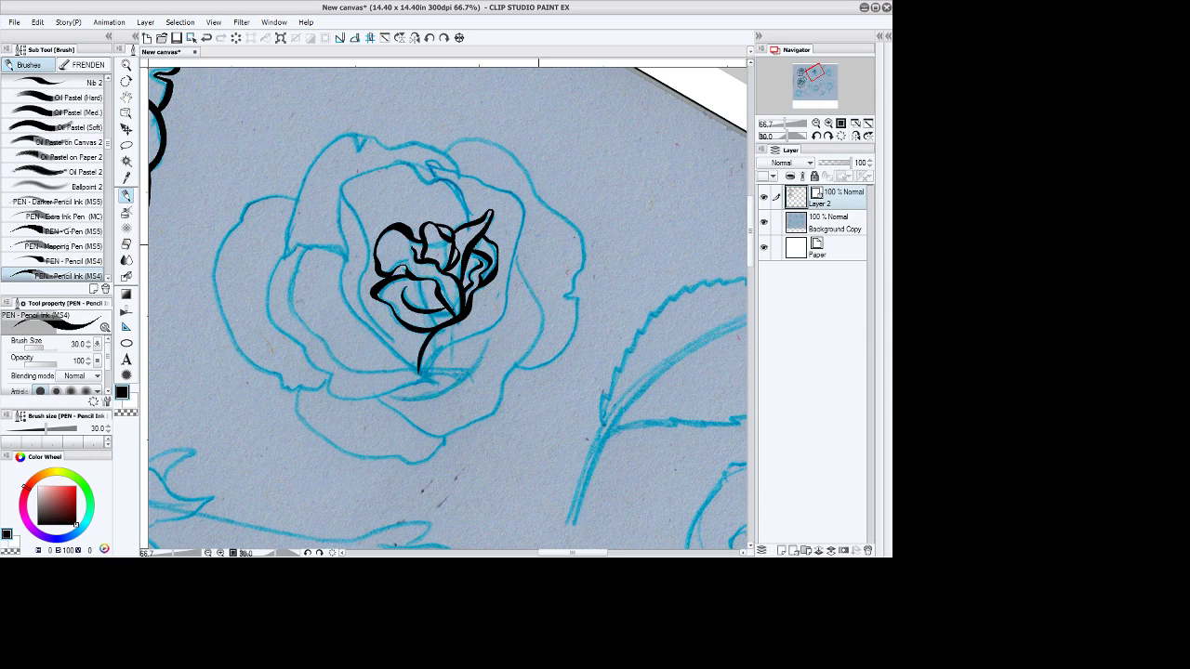
drag(470, 200, 476, 216)
mouse_move(432, 179)
mouse_down()
mouse_move(439, 158)
mouse_move(499, 184)
mouse_move(511, 197)
mouse_move(513, 258)
mouse_move(492, 329)
mouse_move(423, 364)
mouse_up()
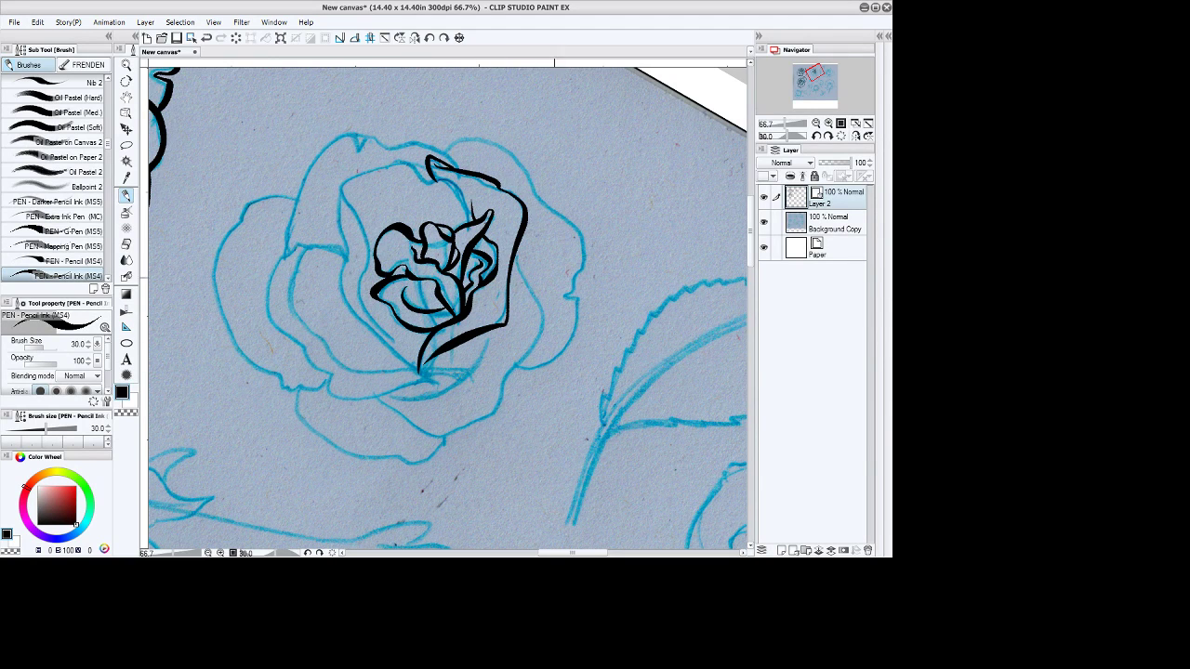
mouse_move(469, 223)
mouse_down()
mouse_move(443, 178)
mouse_move(395, 163)
mouse_move(345, 176)
mouse_move(349, 310)
mouse_move(427, 381)
mouse_up()
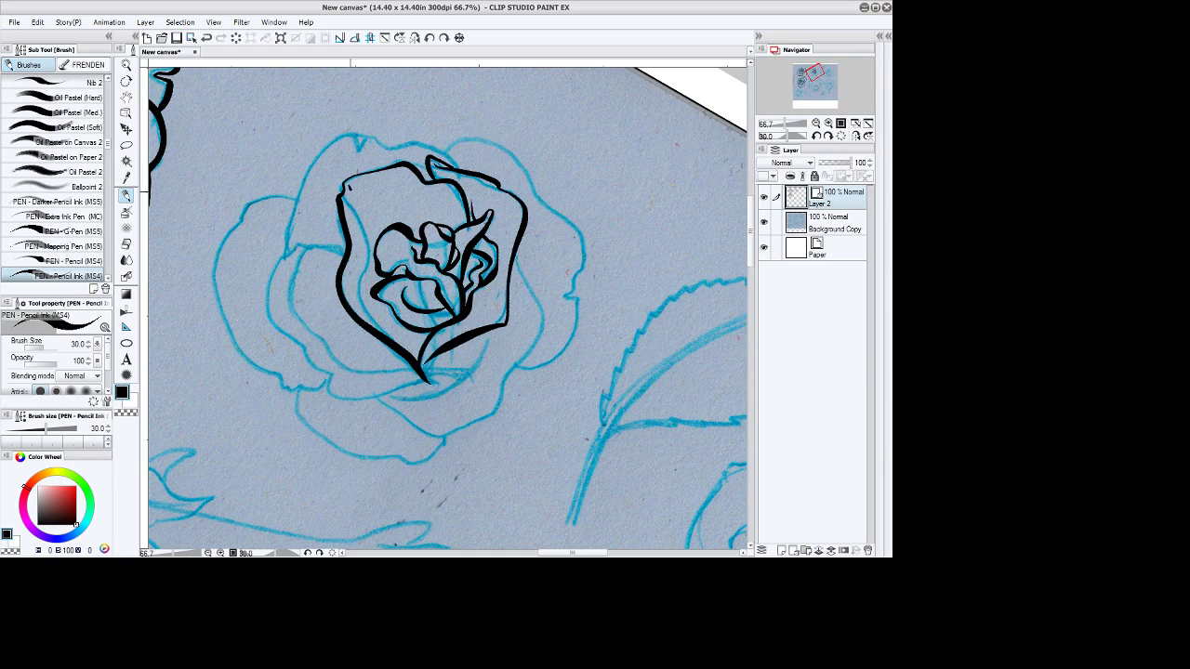
drag(346, 190, 373, 325)
Ink the third rose's folded lower-left petal, lower-right petal and notched upper-left back petal.
mouse_move(472, 370)
mouse_down()
mouse_move(372, 369)
mouse_move(338, 355)
mouse_move(292, 299)
mouse_up()
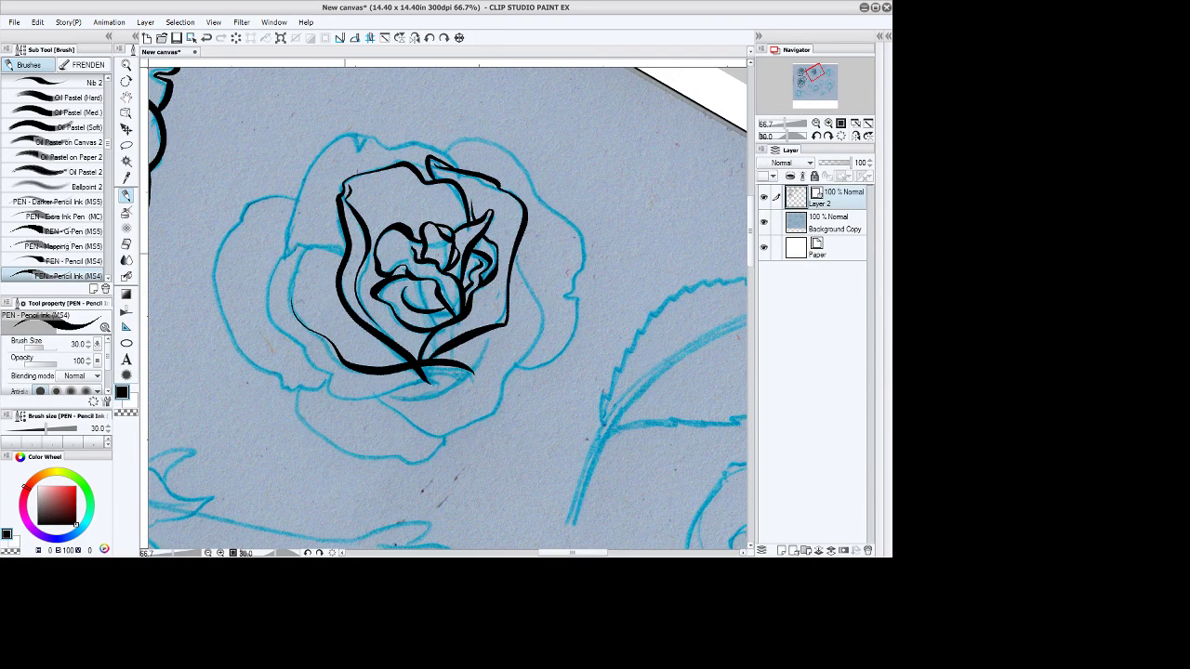
mouse_move(344, 245)
mouse_down()
mouse_move(280, 257)
mouse_move(268, 314)
mouse_move(329, 373)
mouse_move(328, 388)
mouse_move(355, 400)
mouse_move(464, 378)
mouse_move(450, 365)
mouse_move(482, 340)
mouse_move(474, 367)
mouse_move(384, 406)
mouse_move(439, 436)
mouse_move(503, 410)
mouse_move(535, 349)
mouse_move(542, 317)
mouse_move(520, 253)
mouse_up()
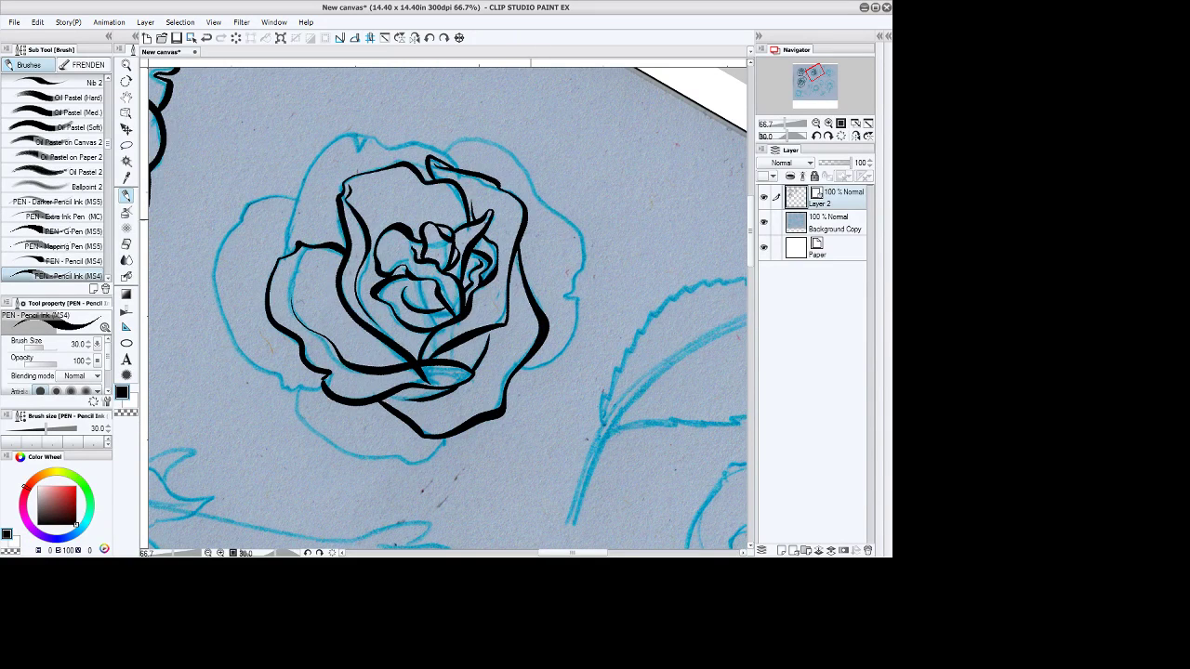
drag(462, 169, 421, 145)
key(ctrl+z)
mouse_move(462, 169)
mouse_down()
mouse_move(426, 145)
mouse_move(387, 149)
mouse_move(366, 136)
mouse_move(361, 148)
mouse_move(353, 134)
mouse_move(294, 186)
mouse_move(281, 268)
mouse_up()
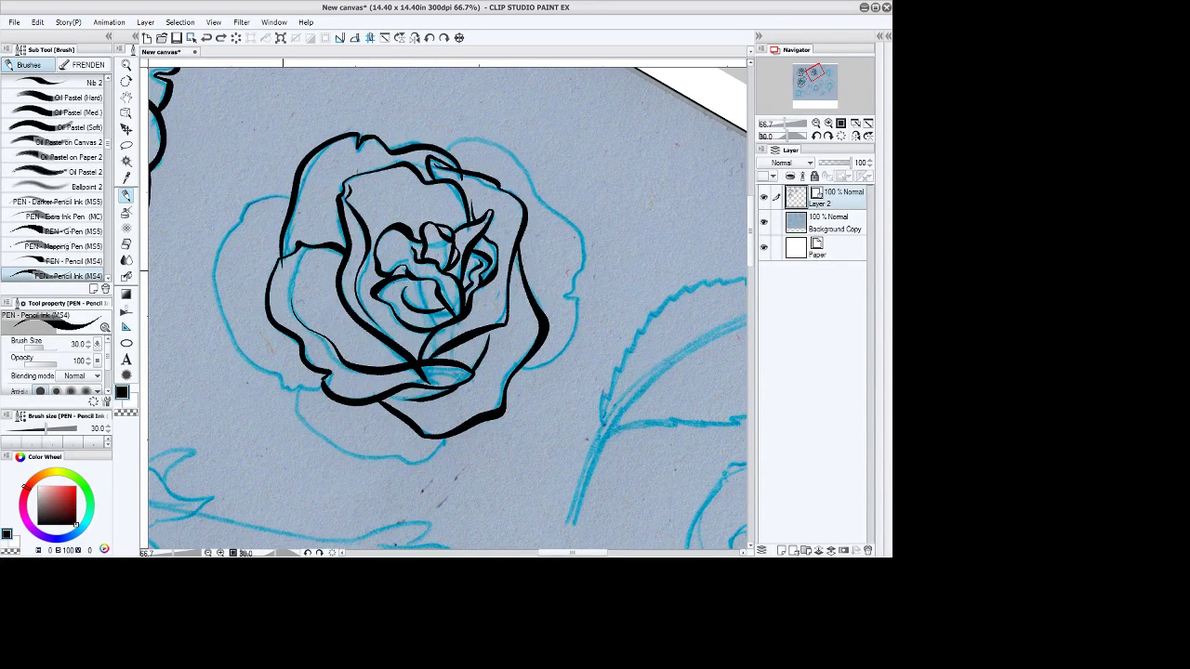
Ink the third rose's outermost right, bottom and left petals, and trim the overlapping line ends with the Vector eraser.
mouse_move(447, 147)
mouse_down()
mouse_move(487, 137)
mouse_move(522, 167)
mouse_move(583, 272)
mouse_move(564, 297)
mouse_move(577, 314)
mouse_move(556, 355)
mouse_move(497, 373)
mouse_up()
mouse_move(443, 438)
mouse_down()
mouse_move(398, 461)
mouse_move(325, 442)
mouse_move(291, 402)
mouse_move(306, 383)
mouse_move(326, 389)
mouse_move(283, 384)
mouse_move(210, 270)
mouse_move(242, 208)
mouse_move(289, 193)
mouse_up()
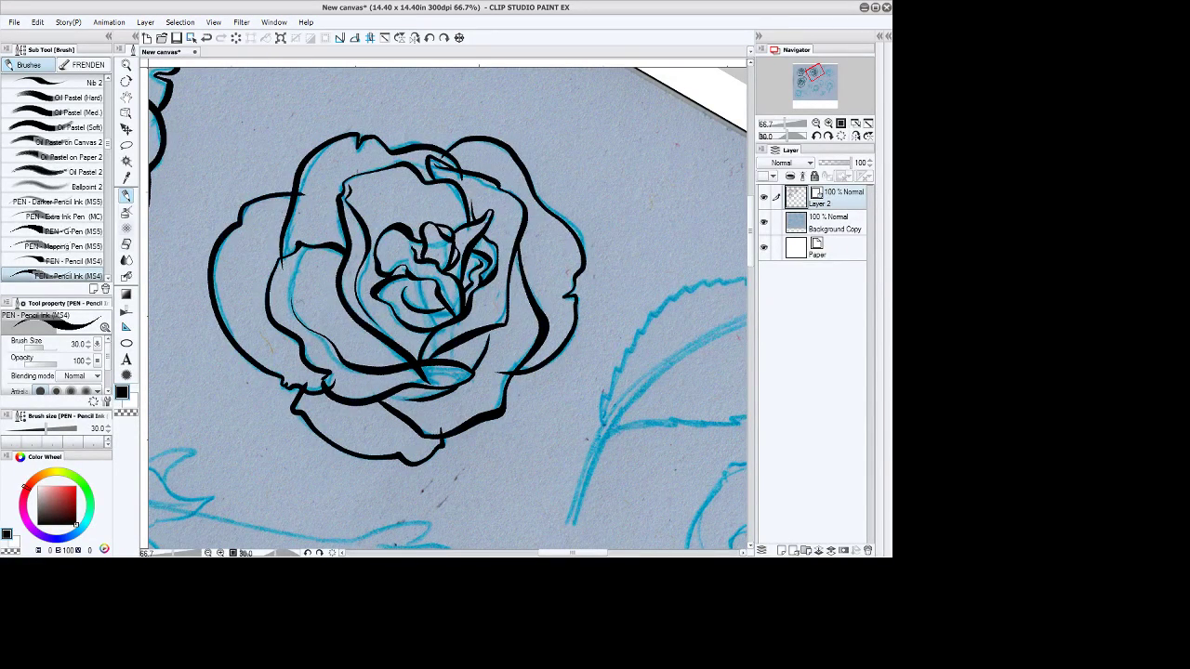
click(127, 243)
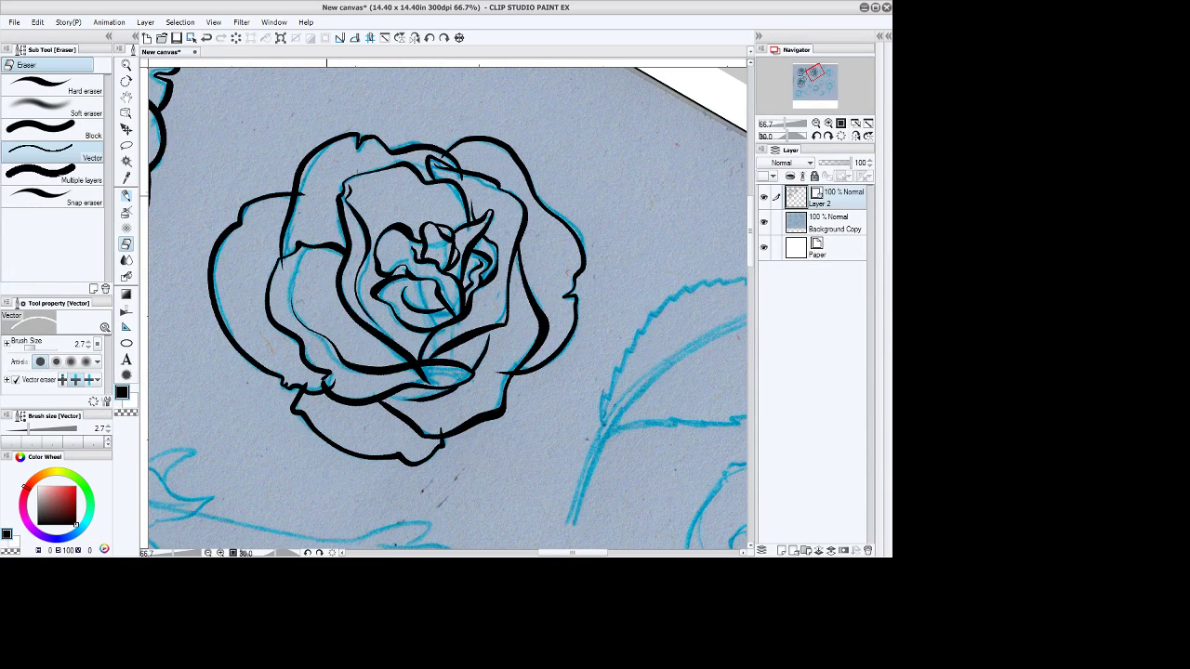
click(303, 194)
click(424, 375)
click(417, 373)
click(504, 373)
Ink the curled innermost petals of the fourth rose, the open bloom beside the single leaf.
click(385, 37)
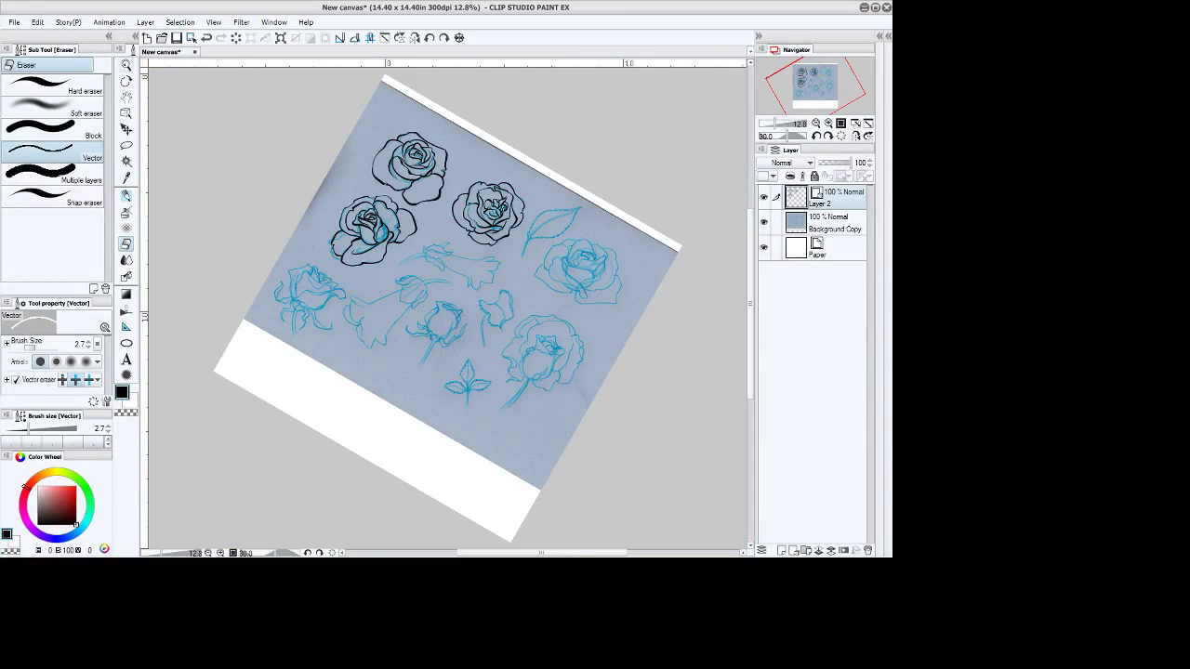
click(125, 65)
click(603, 254)
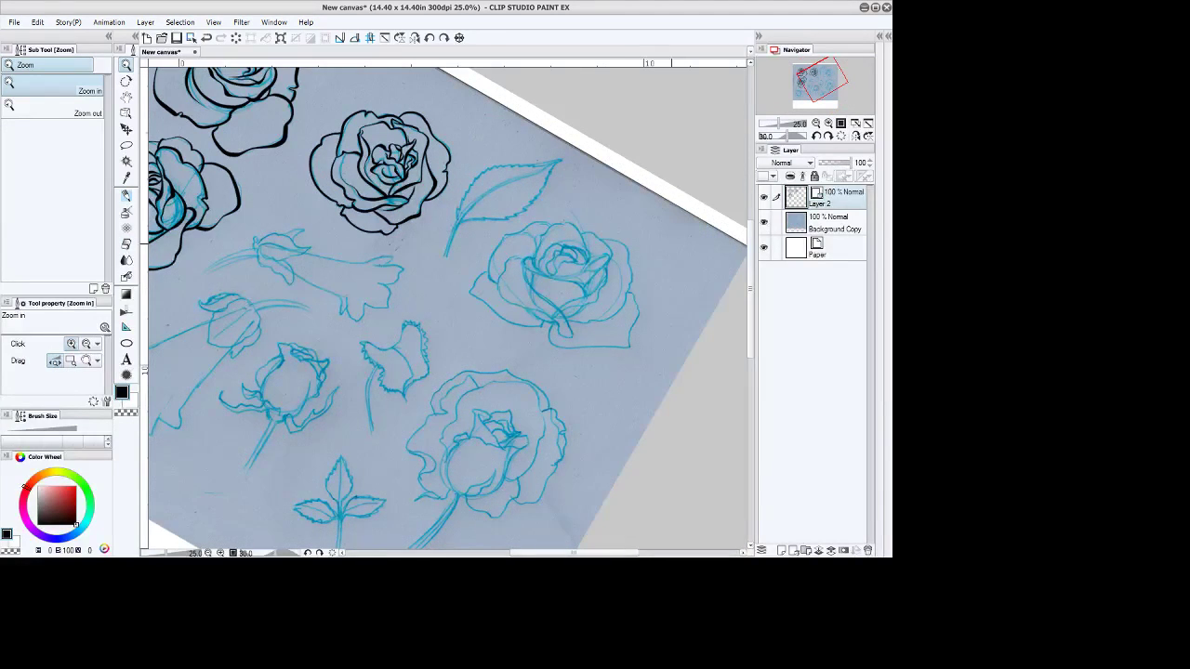
triple_click(615, 282)
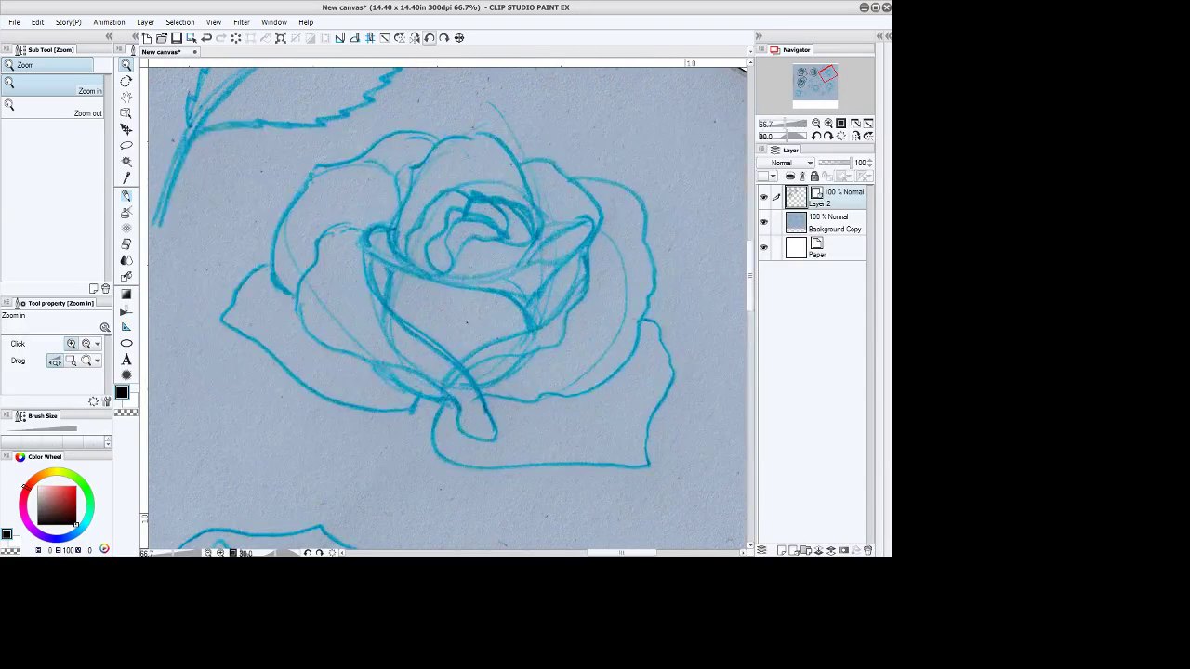
click(430, 37)
click(126, 97)
drag(471, 317, 437, 368)
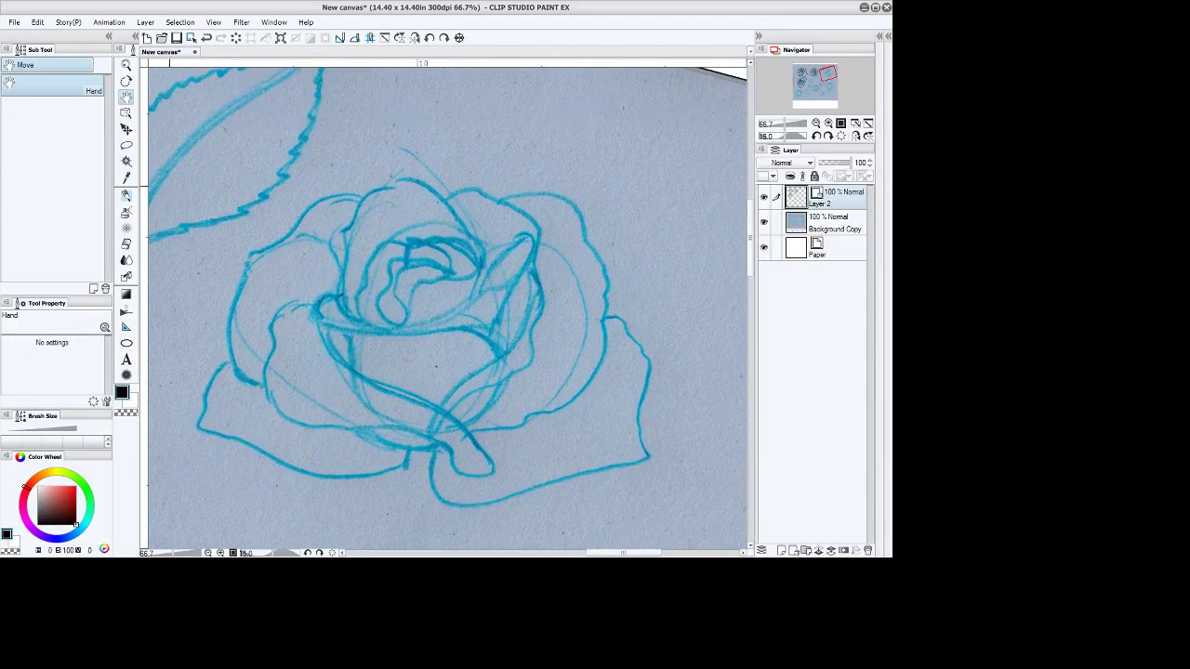
click(125, 195)
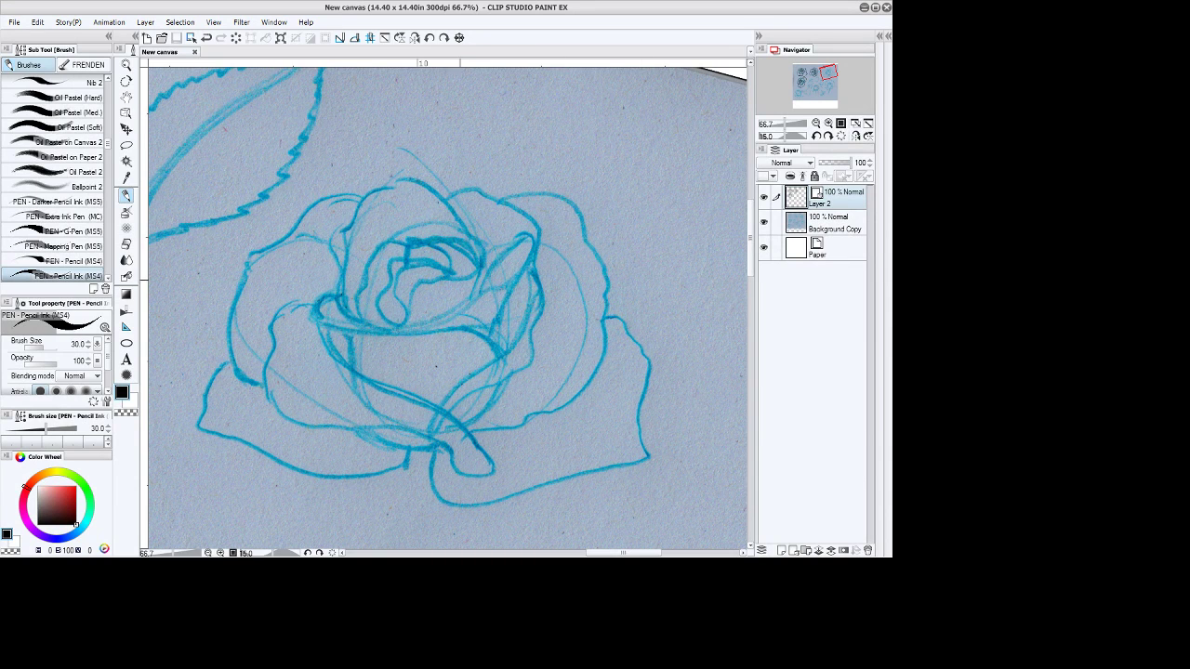
mouse_move(402, 325)
mouse_down()
mouse_move(424, 281)
mouse_move(474, 269)
mouse_move(455, 251)
mouse_move(472, 286)
mouse_move(484, 271)
mouse_move(472, 242)
mouse_move(432, 234)
mouse_move(406, 250)
mouse_move(439, 268)
mouse_move(383, 266)
mouse_move(372, 309)
mouse_move(405, 324)
mouse_up()
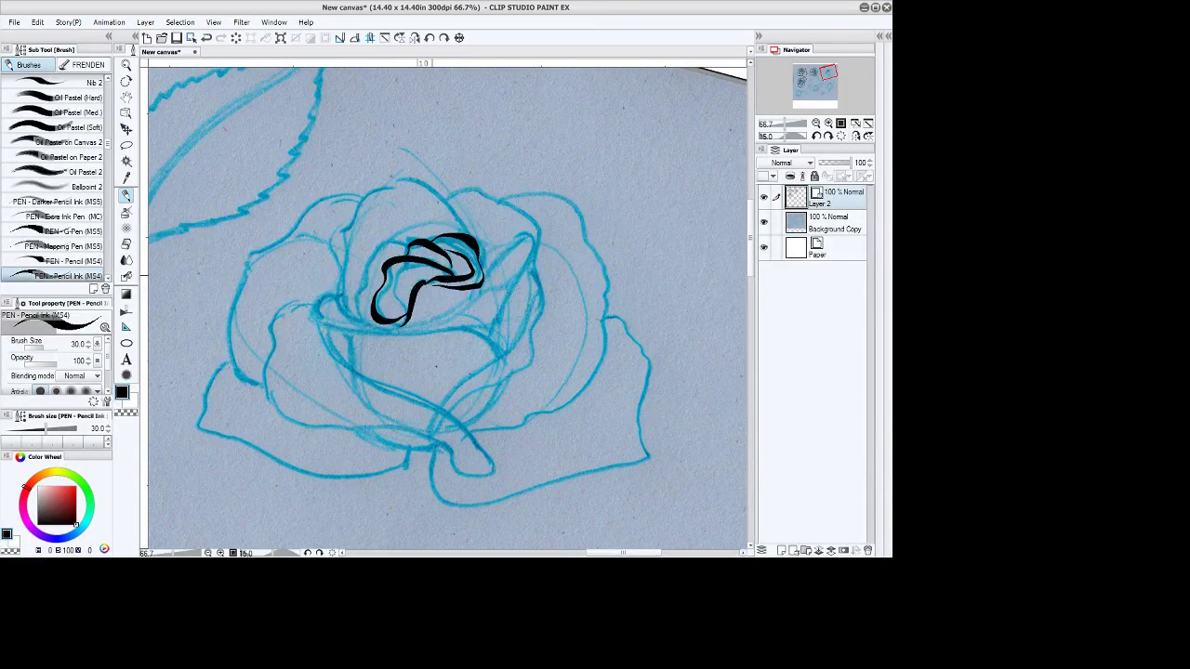
mouse_move(431, 270)
mouse_down()
mouse_move(394, 292)
mouse_move(400, 307)
mouse_move(441, 271)
mouse_move(467, 300)
mouse_up()
mouse_move(366, 322)
mouse_down()
mouse_move(357, 284)
mouse_move(391, 242)
mouse_move(437, 234)
mouse_up()
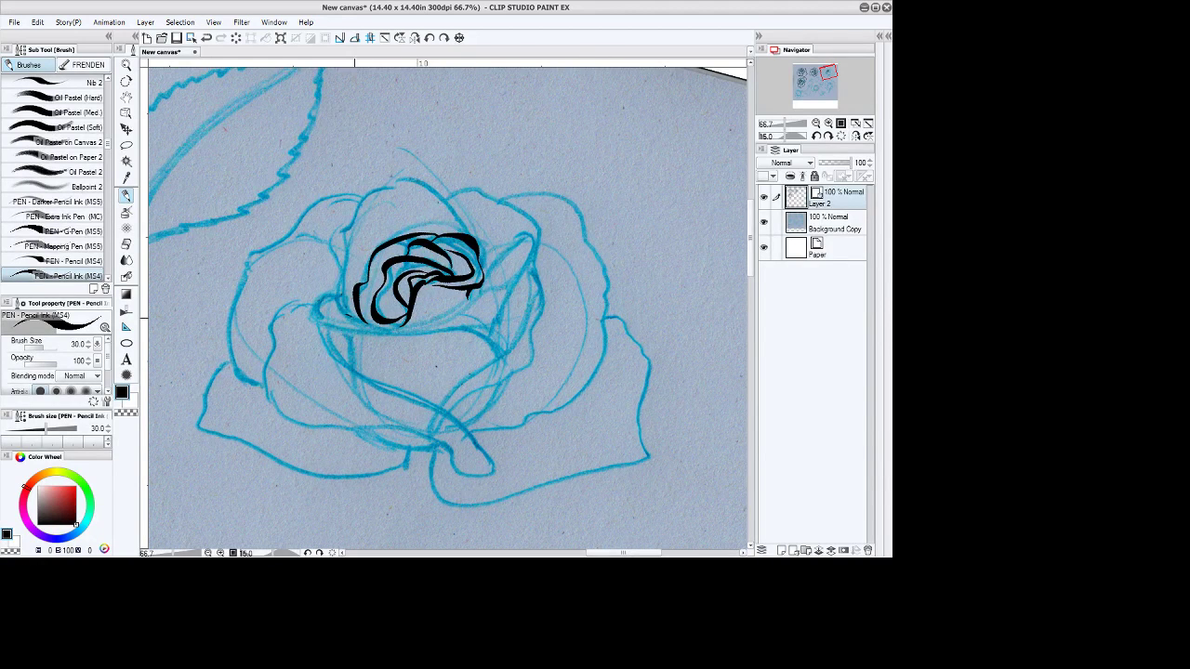
Ink the fourth rose's folded front rim, tall back petal and the right petal sweeping down to the base.
mouse_move(352, 318)
mouse_down()
mouse_move(448, 317)
mouse_move(498, 269)
mouse_up()
mouse_move(483, 271)
mouse_down()
mouse_move(517, 235)
mouse_move(533, 247)
mouse_move(485, 344)
mouse_move(327, 330)
mouse_move(320, 318)
mouse_move(344, 283)
mouse_move(359, 318)
mouse_move(342, 233)
mouse_move(379, 190)
mouse_move(423, 182)
mouse_move(467, 234)
mouse_up()
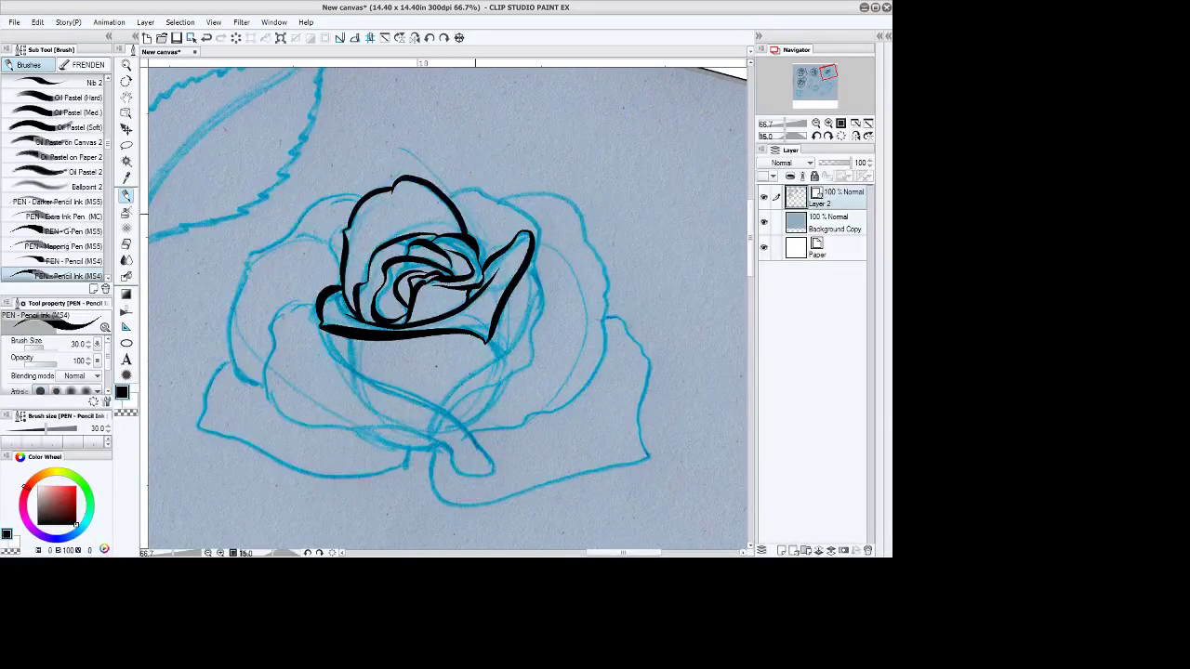
mouse_move(447, 190)
mouse_down()
mouse_move(486, 189)
mouse_move(544, 233)
mouse_move(531, 368)
mouse_move(451, 409)
mouse_move(523, 299)
mouse_up()
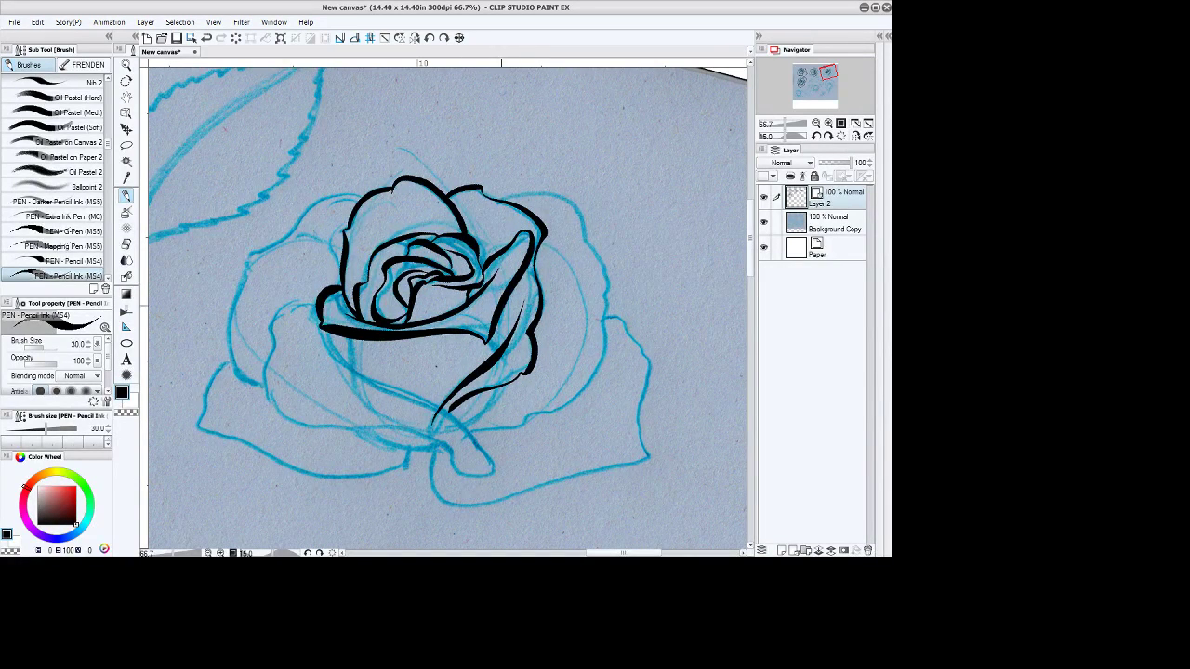
Ink the fourth rose's right fold line, the diagonal front petal with its curled tip, and the rounded left petal.
drag(502, 309, 498, 345)
drag(349, 340, 354, 370)
mouse_move(465, 426)
mouse_down()
mouse_move(337, 353)
mouse_move(315, 300)
mouse_move(282, 302)
mouse_move(268, 325)
mouse_move(266, 397)
mouse_move(293, 425)
mouse_move(419, 428)
mouse_move(466, 472)
mouse_move(495, 471)
mouse_move(498, 459)
mouse_move(461, 423)
mouse_up()
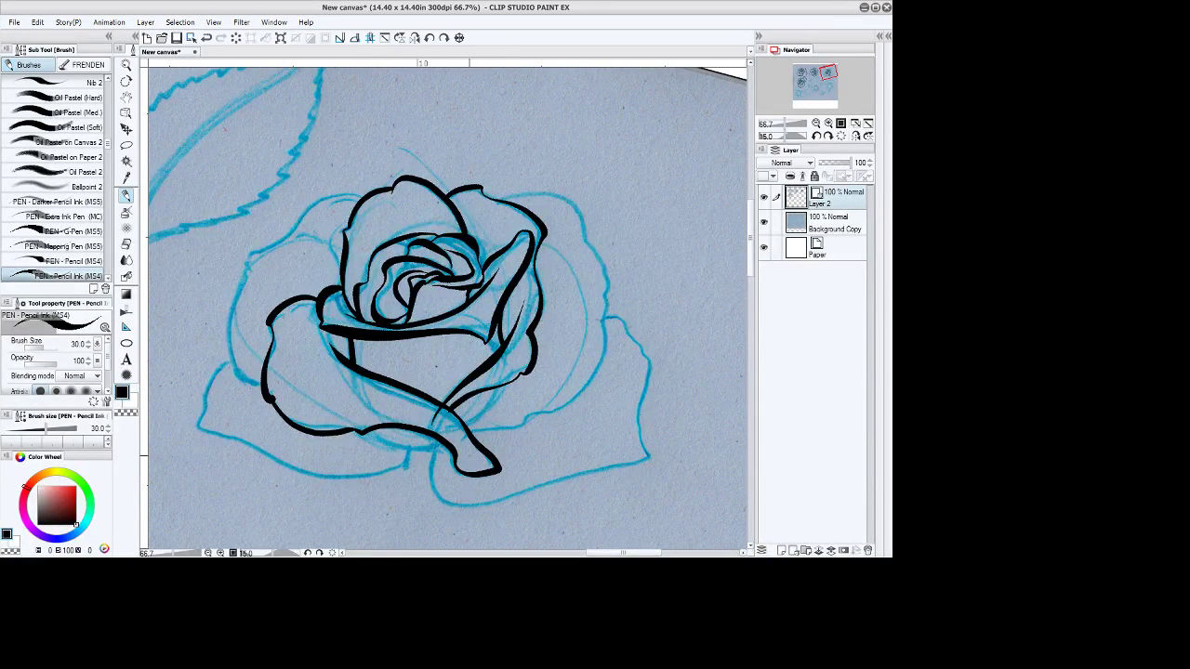
Ink the fourth rose's outer right and left petals, the base curve and the pointed lower petals.
mouse_move(470, 446)
mouse_down()
mouse_move(522, 430)
mouse_move(602, 365)
mouse_move(606, 314)
mouse_move(567, 199)
mouse_move(481, 201)
mouse_up()
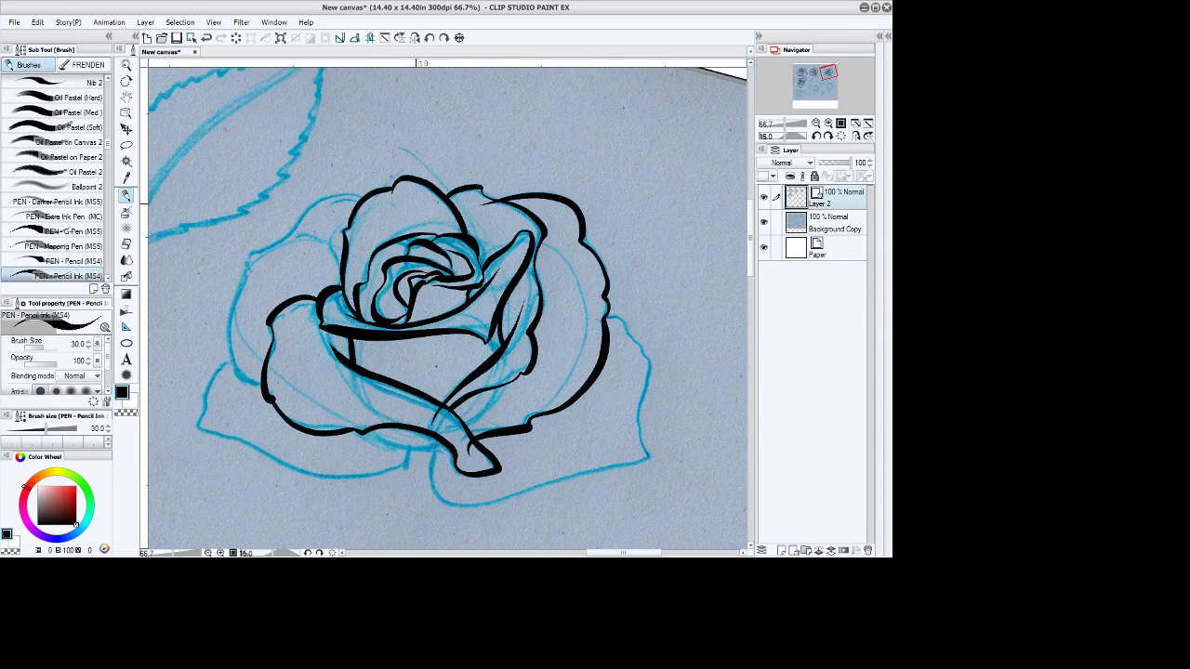
mouse_move(364, 195)
mouse_down()
mouse_move(249, 252)
mouse_move(228, 375)
mouse_move(295, 373)
mouse_move(195, 420)
mouse_move(316, 476)
mouse_move(409, 463)
mouse_move(415, 439)
mouse_up()
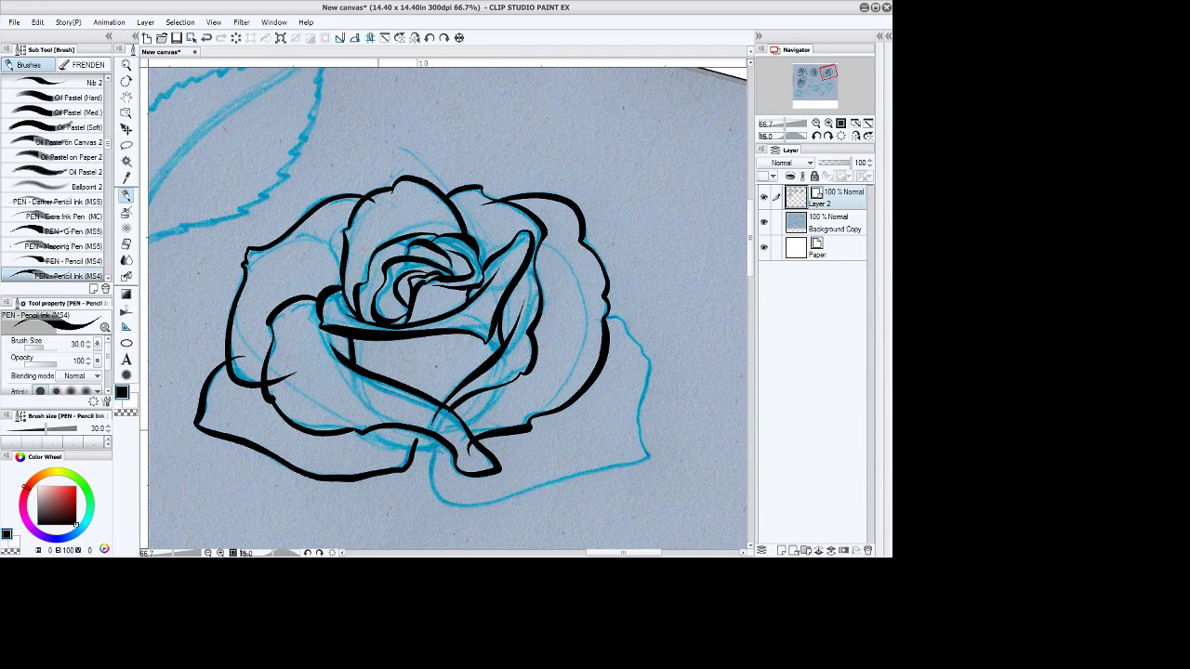
mouse_move(346, 408)
mouse_down()
mouse_move(381, 437)
mouse_move(467, 437)
mouse_move(432, 467)
mouse_move(470, 511)
mouse_move(647, 453)
mouse_move(637, 348)
mouse_move(621, 318)
mouse_move(589, 324)
mouse_up()
Trim the overlapping line ends across the fourth rose's outer petals, base and folded tip with the Vector eraser.
key(e)
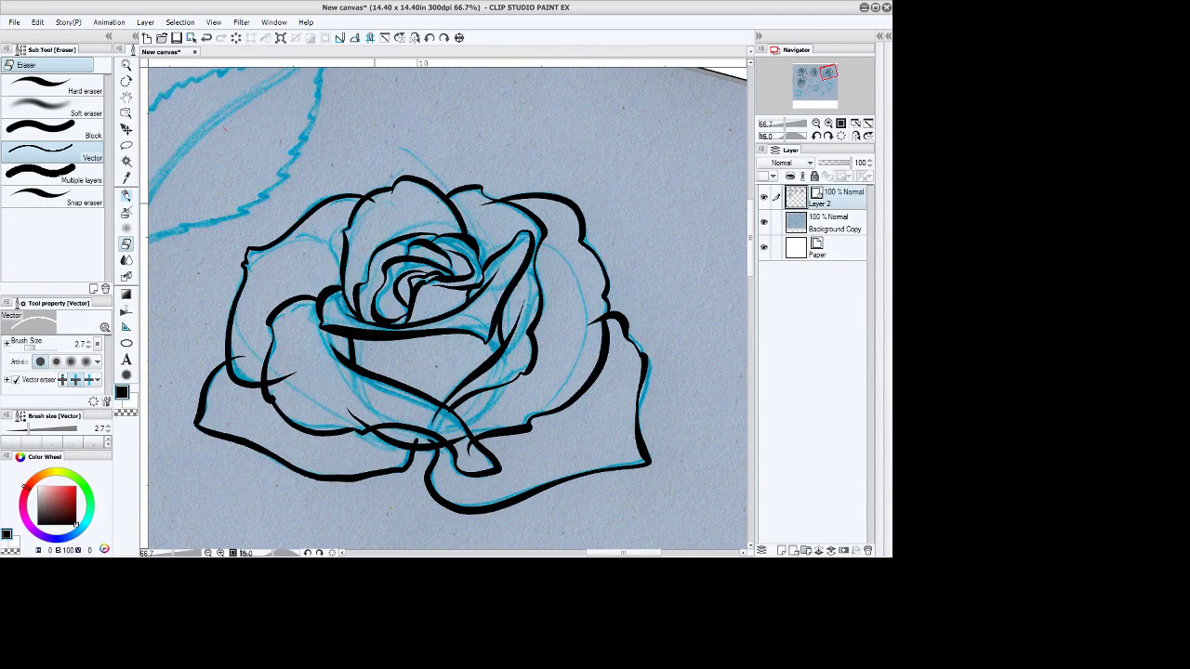
click(491, 203)
click(437, 416)
click(537, 351)
click(241, 357)
click(286, 376)
click(358, 418)
click(459, 441)
click(469, 449)
click(597, 321)
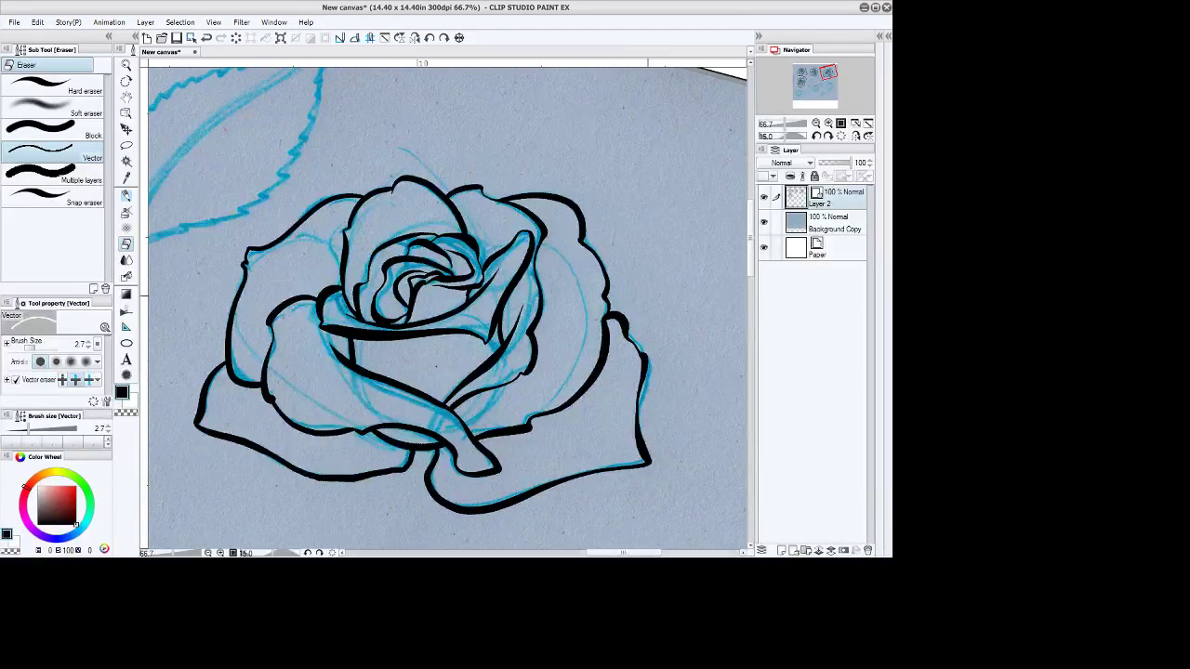
Reset the canvas rotation at the large uninked stemmed rose below the fourth rose, and save the drawing.
double_click(126, 97)
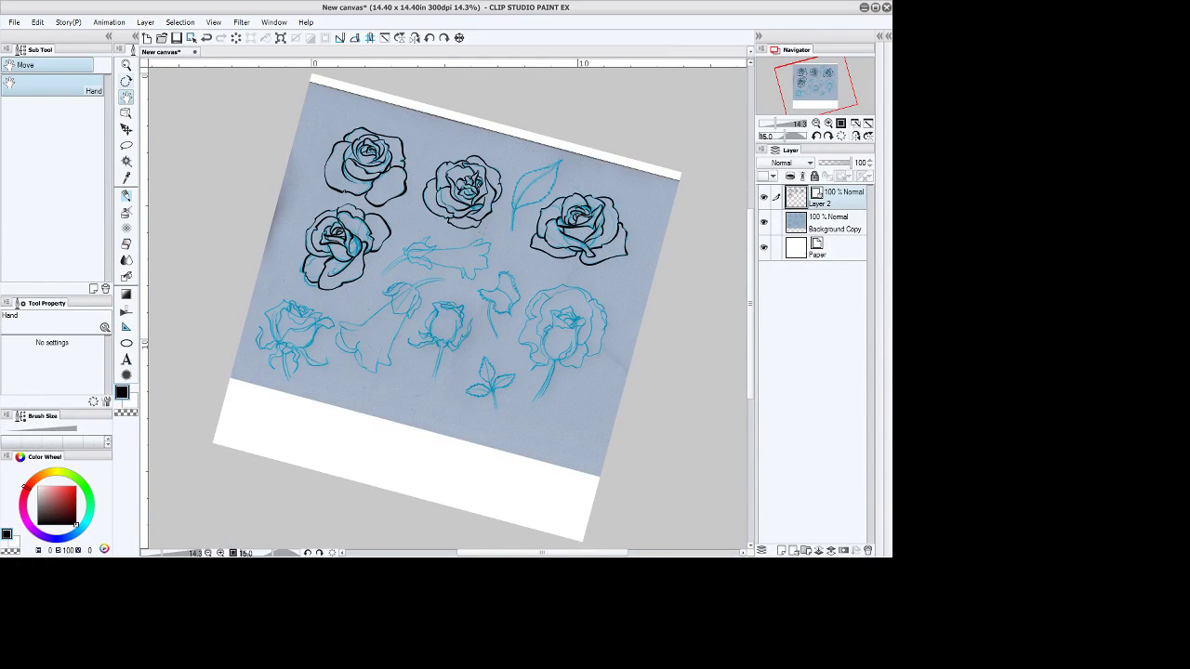
key(slash)
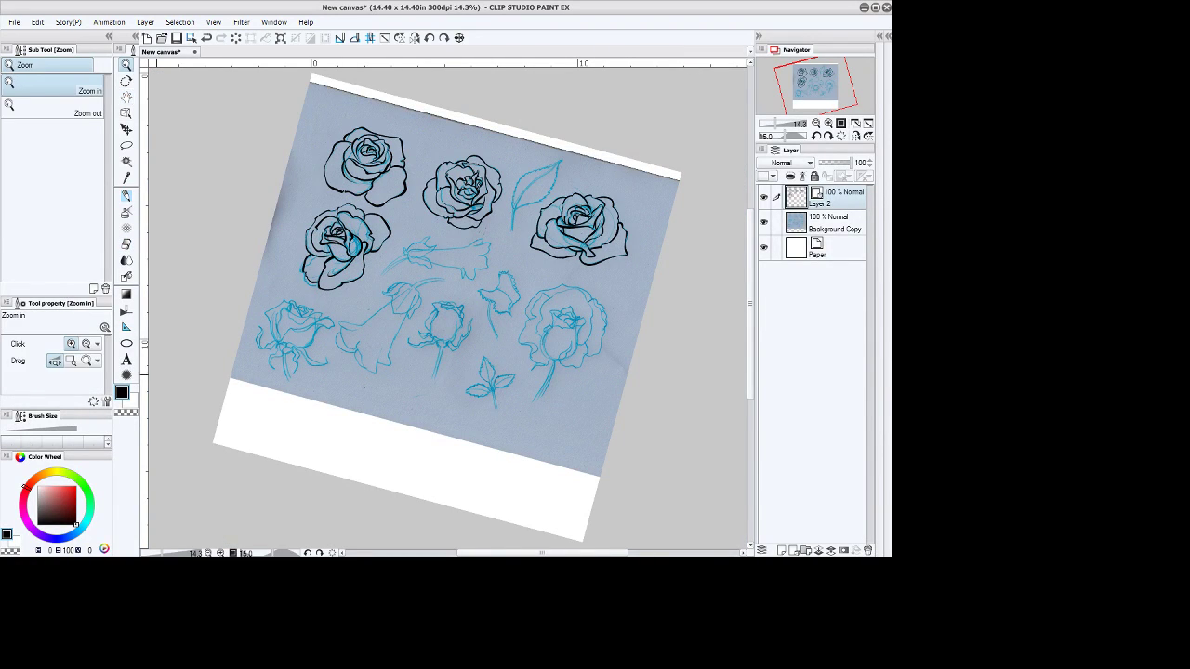
click(609, 329)
click(610, 329)
click(610, 329)
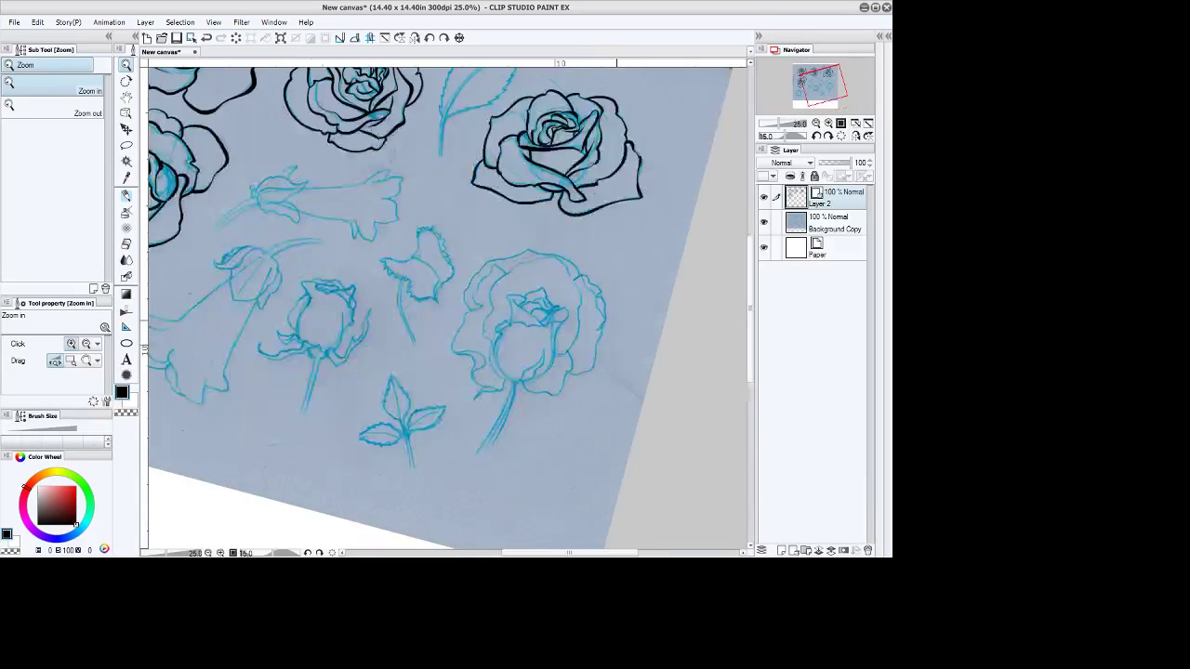
click(612, 329)
click(613, 329)
click(430, 37)
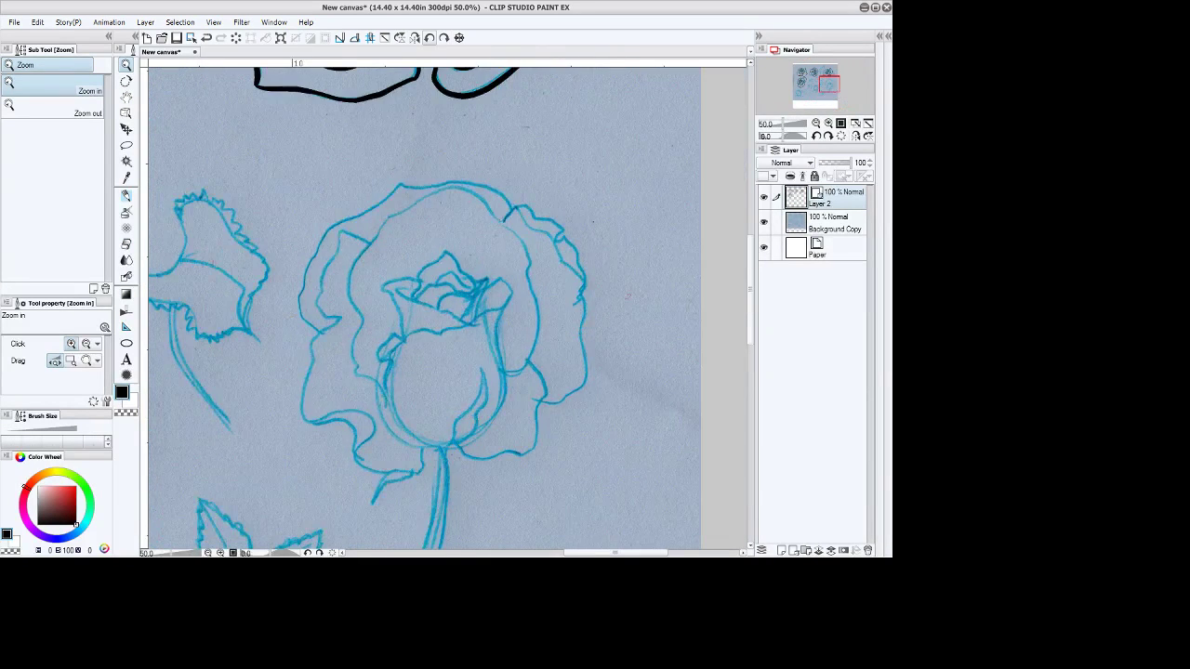
key(h)
drag(522, 249, 419, 169)
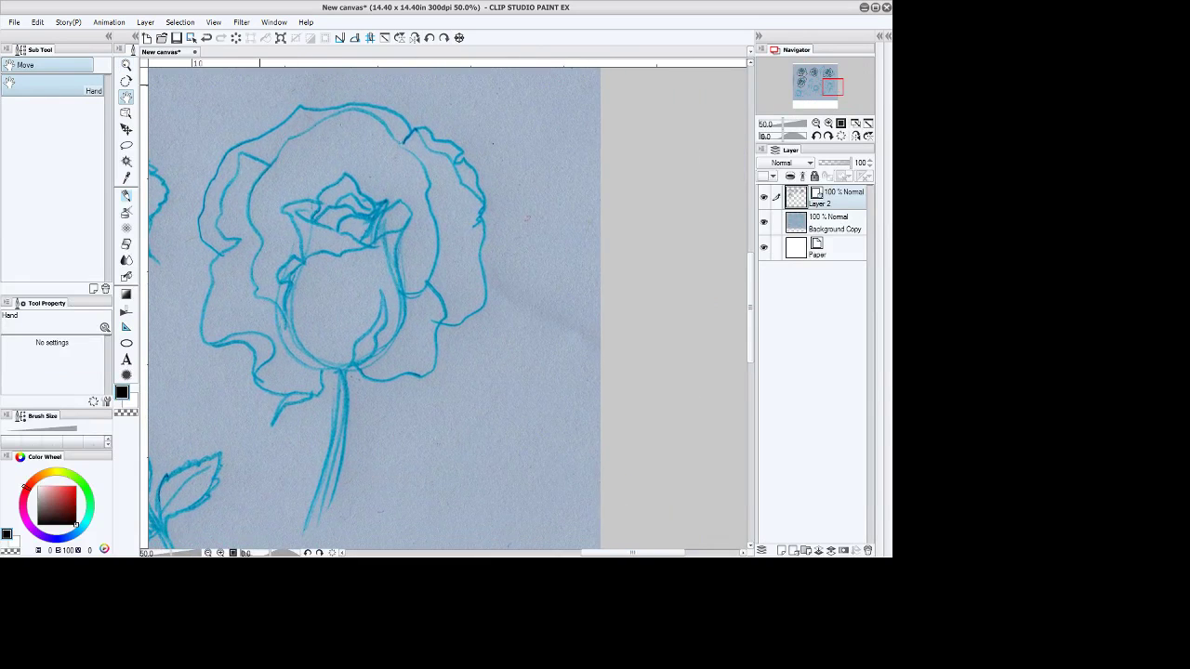
click(176, 37)
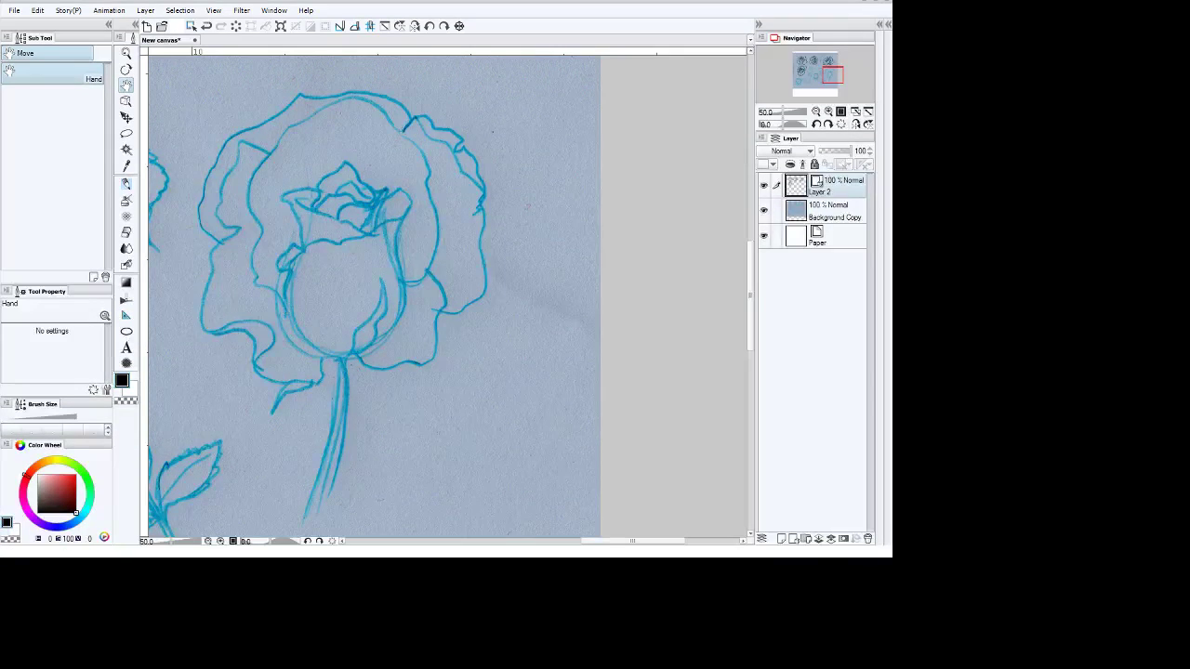
key(ctrl+s)
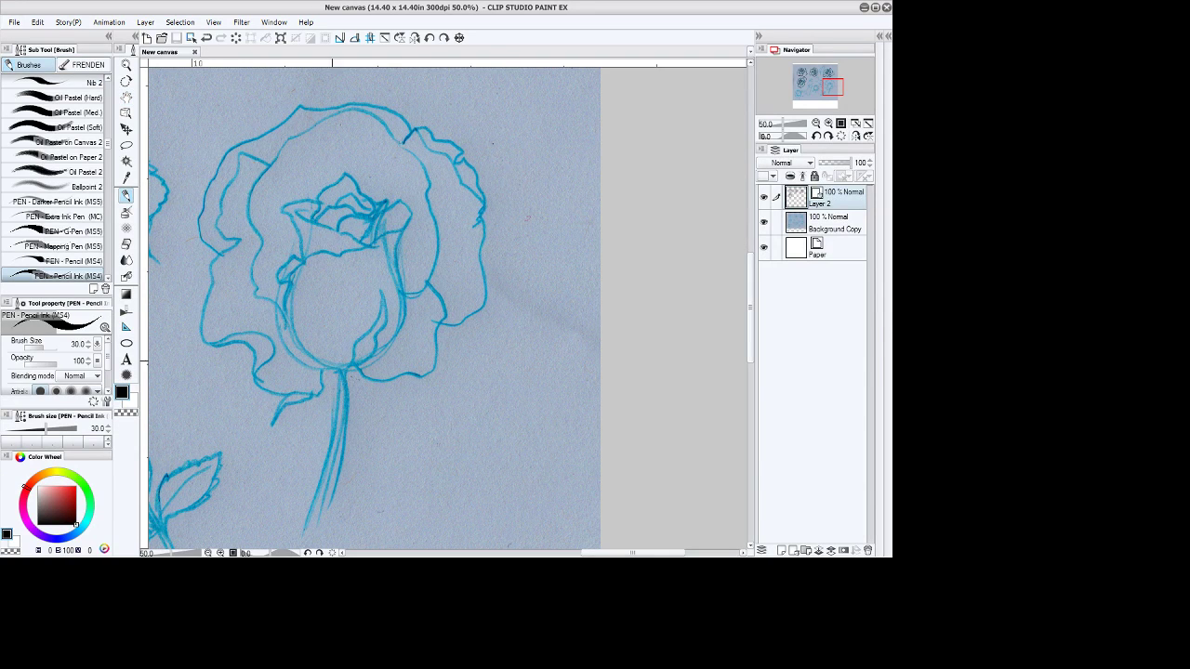
Ink the stemmed rose's central bud with its rounded body, folded rim corners and layered inner petals.
mouse_move(324, 365)
mouse_down()
mouse_move(279, 270)
mouse_move(391, 232)
mouse_move(407, 216)
mouse_move(400, 200)
mouse_move(420, 223)
mouse_move(379, 248)
mouse_move(401, 333)
mouse_move(363, 363)
mouse_up()
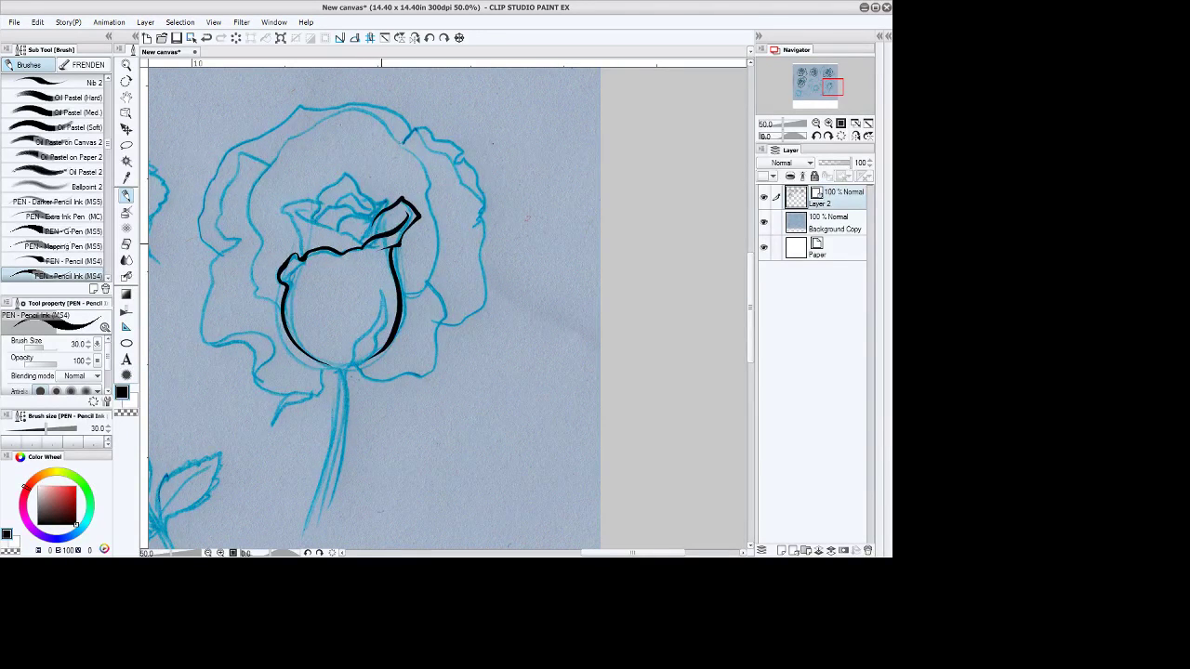
mouse_move(381, 246)
mouse_down()
mouse_move(298, 215)
mouse_move(298, 198)
mouse_move(267, 222)
mouse_move(291, 220)
mouse_move(301, 253)
mouse_up()
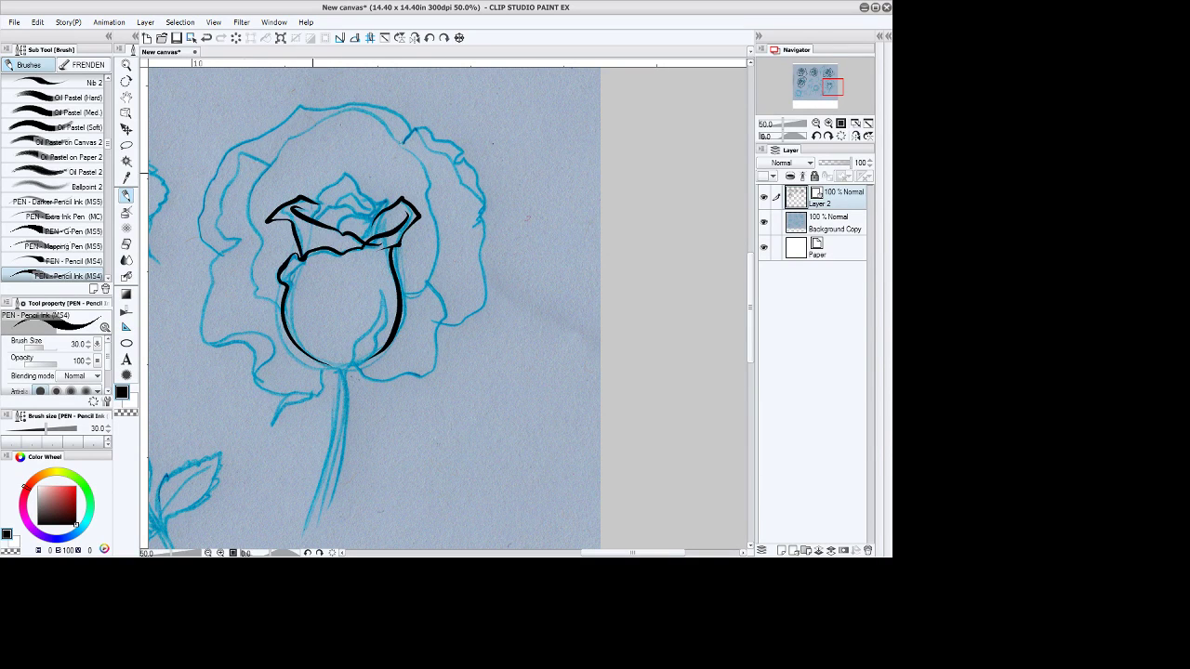
key(ctrl+space)
click(405, 210)
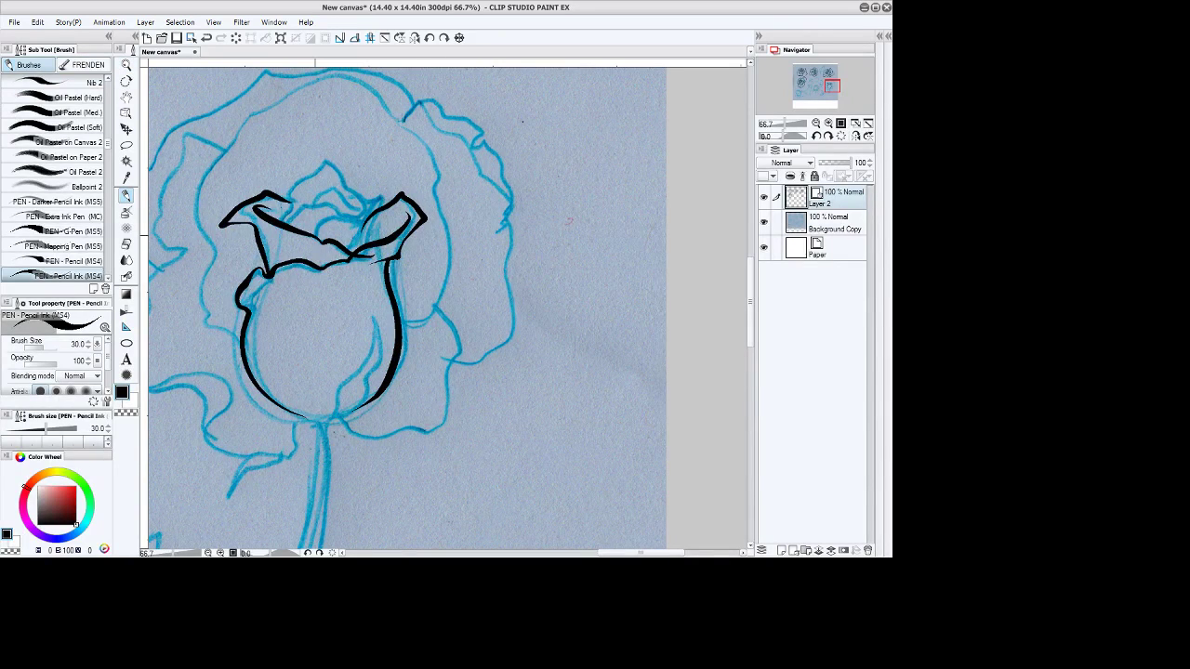
mouse_move(315, 235)
mouse_down()
mouse_move(392, 185)
mouse_move(383, 205)
mouse_up()
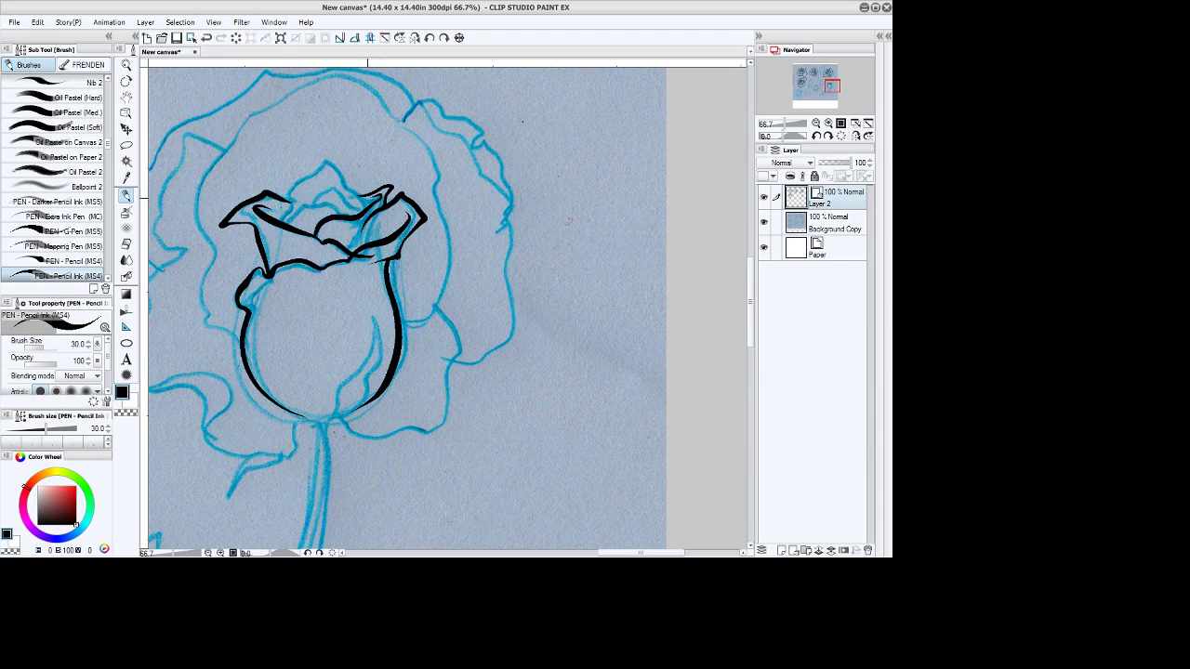
mouse_move(283, 225)
mouse_down()
mouse_move(307, 203)
mouse_move(346, 214)
mouse_move(338, 192)
mouse_move(287, 204)
mouse_move(325, 162)
mouse_move(363, 202)
mouse_up()
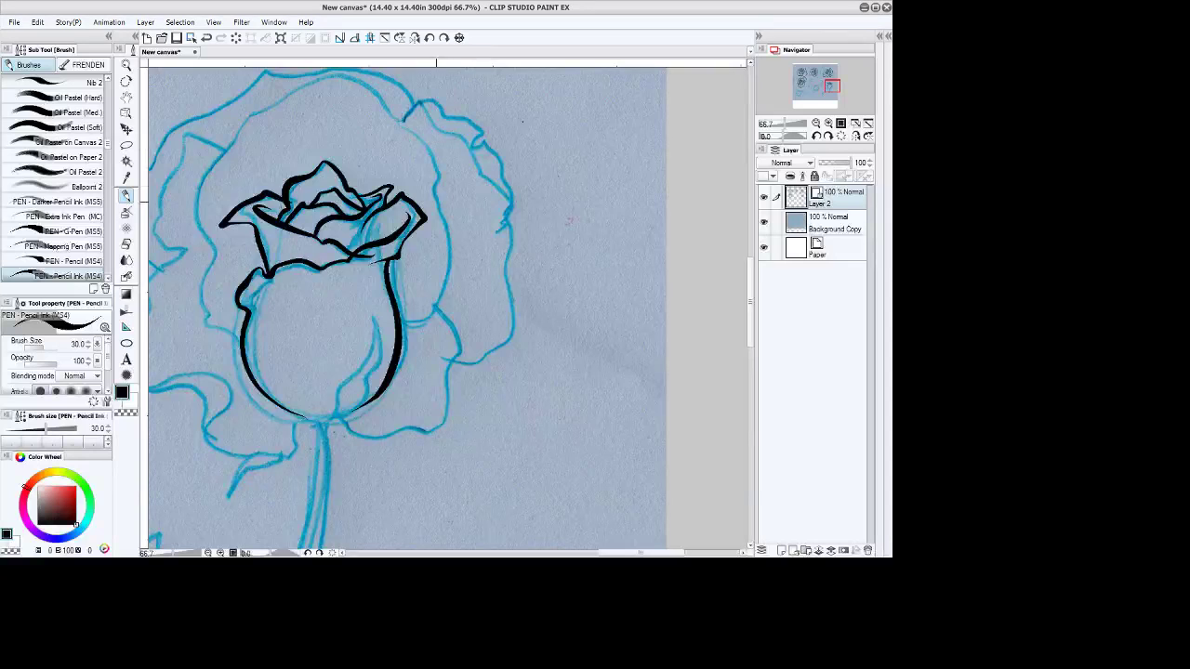
drag(260, 285, 254, 316)
Ink the large petal framing the stemmed rose's bud and trim its overlapping ends with the Vector eraser.
key(space)
drag(330, 223, 367, 261)
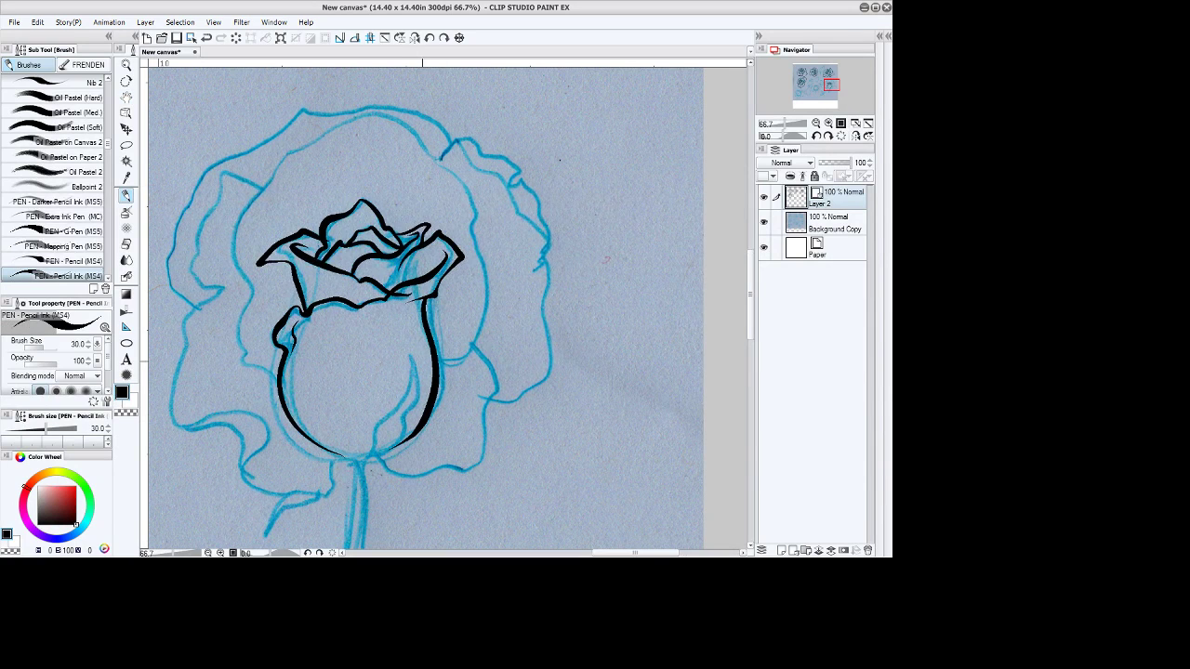
mouse_move(426, 366)
mouse_down()
mouse_move(473, 350)
mouse_move(491, 307)
mouse_move(483, 253)
mouse_move(463, 191)
mouse_move(424, 140)
mouse_move(385, 119)
mouse_move(289, 149)
mouse_move(241, 214)
mouse_move(234, 339)
mouse_move(241, 363)
mouse_move(292, 400)
mouse_up()
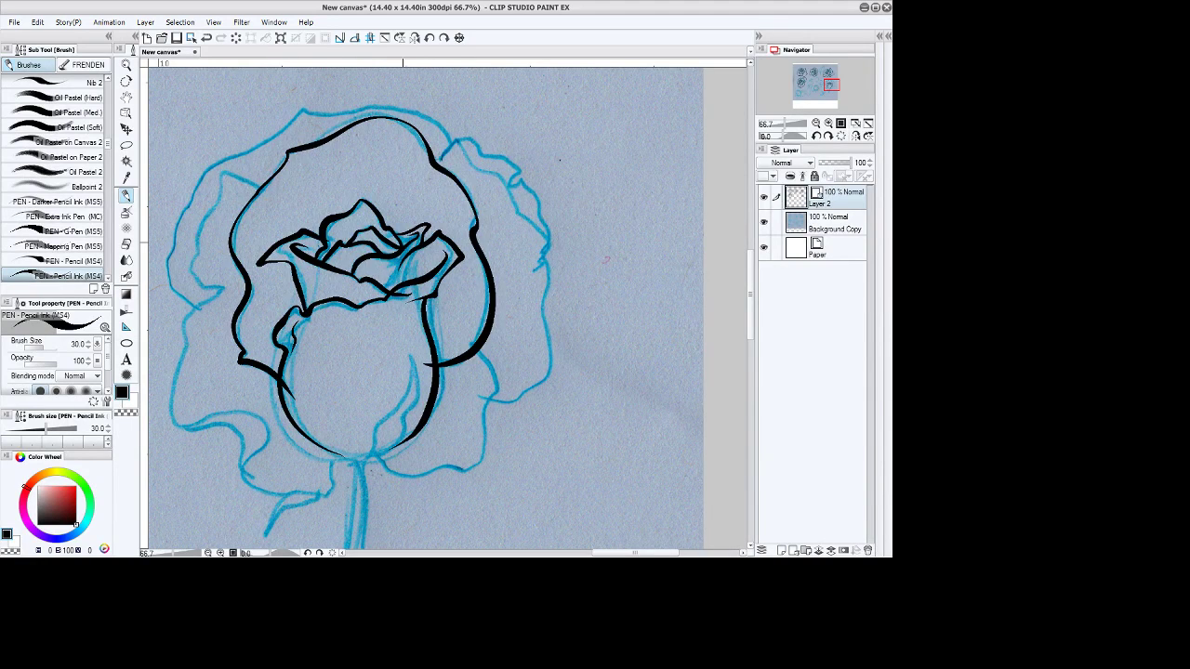
key(e)
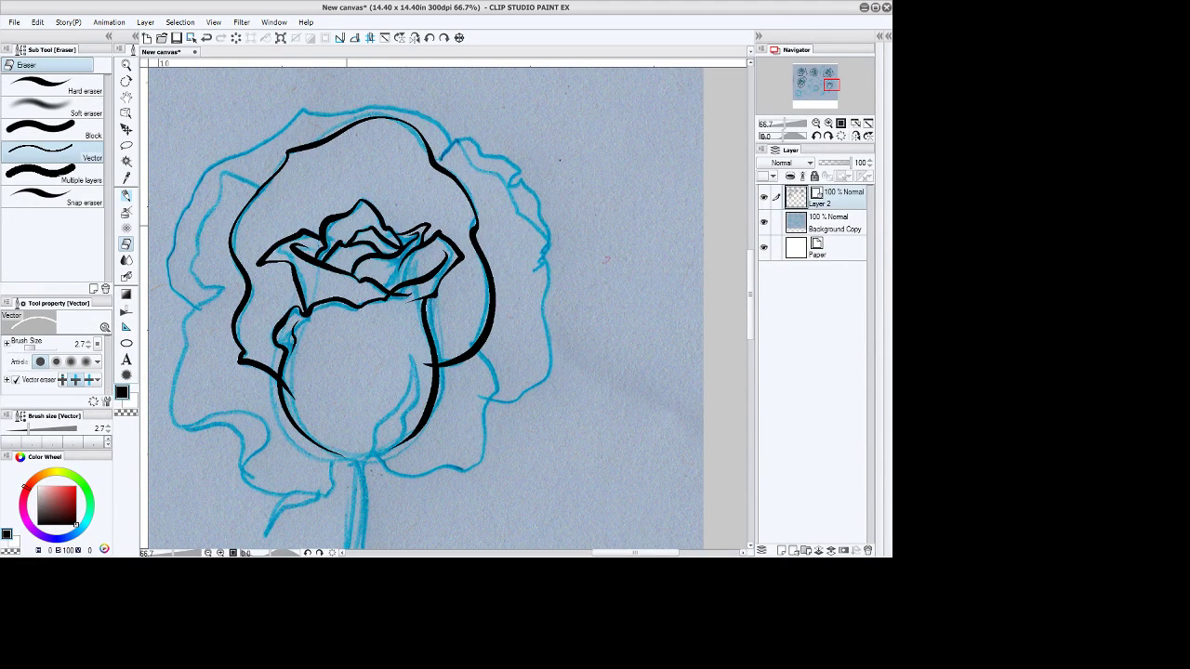
click(409, 294)
click(288, 390)
click(428, 365)
Ink the stemmed rose's lower right petal, lower left petal and left fold, trimming the stray line ends where they meet.
key(b)
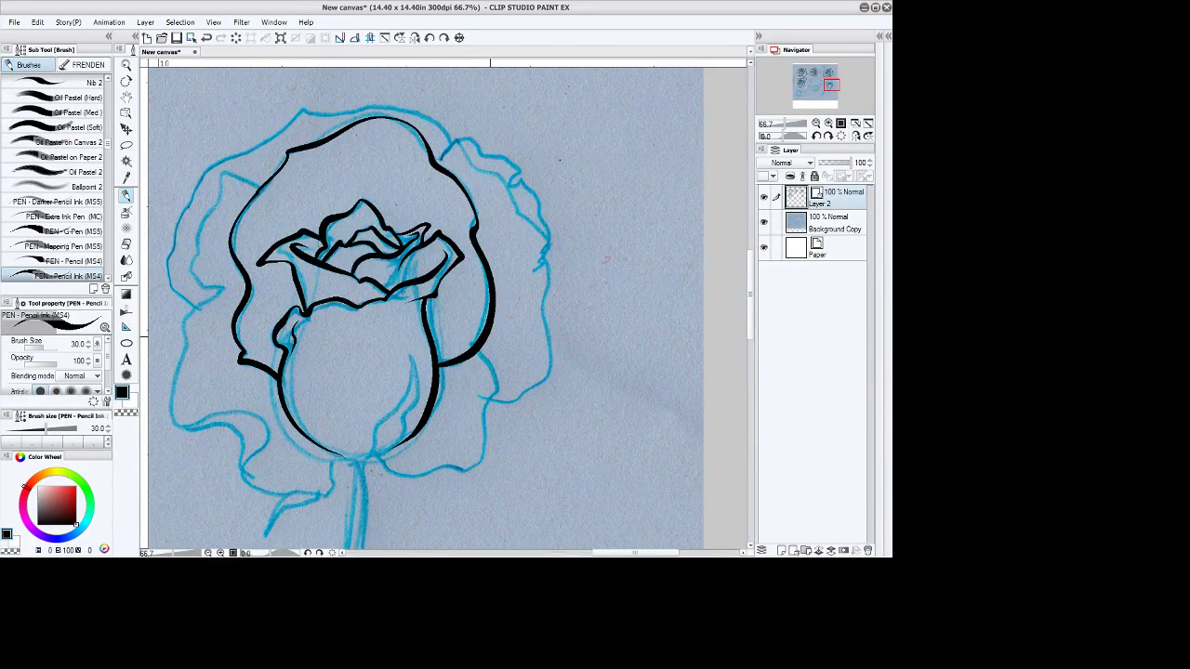
mouse_move(462, 337)
mouse_down()
mouse_move(497, 397)
mouse_move(472, 478)
mouse_move(382, 467)
mouse_move(368, 448)
mouse_move(333, 470)
mouse_move(334, 488)
mouse_move(292, 494)
mouse_move(241, 469)
mouse_move(266, 418)
mouse_move(177, 413)
mouse_move(183, 329)
mouse_move(216, 294)
mouse_move(190, 258)
mouse_move(193, 234)
mouse_move(219, 173)
mouse_move(272, 194)
mouse_up()
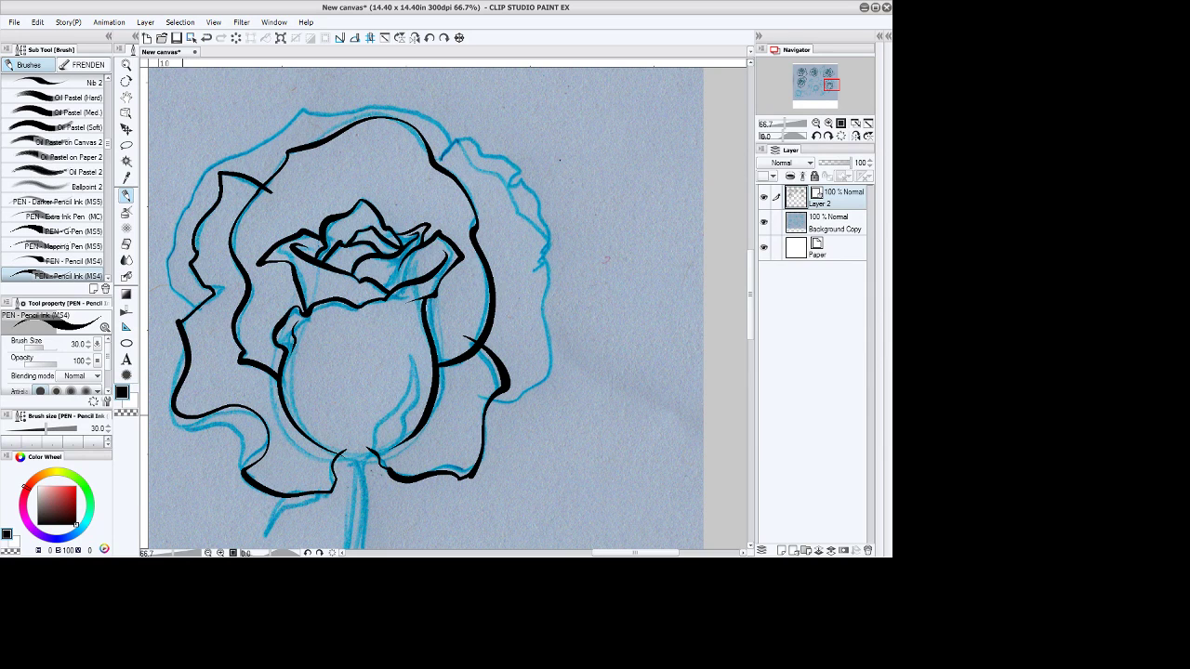
mouse_move(197, 418)
mouse_down()
mouse_move(253, 437)
mouse_move(244, 468)
mouse_up()
key(e)
click(268, 191)
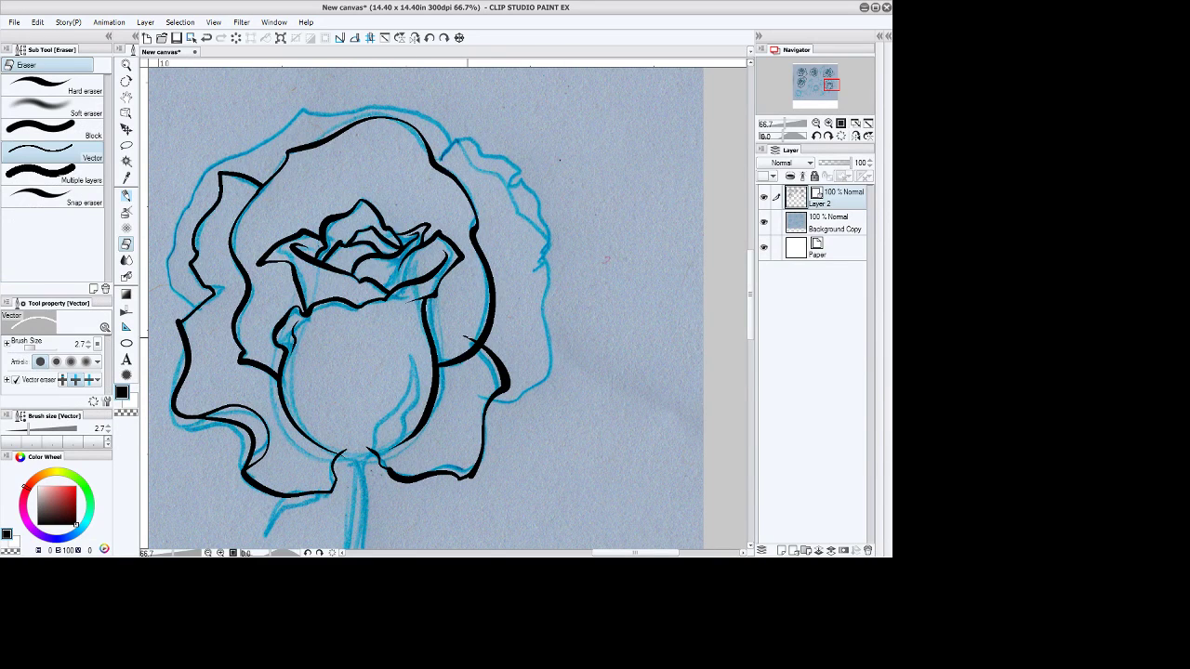
click(470, 339)
drag(345, 452, 375, 454)
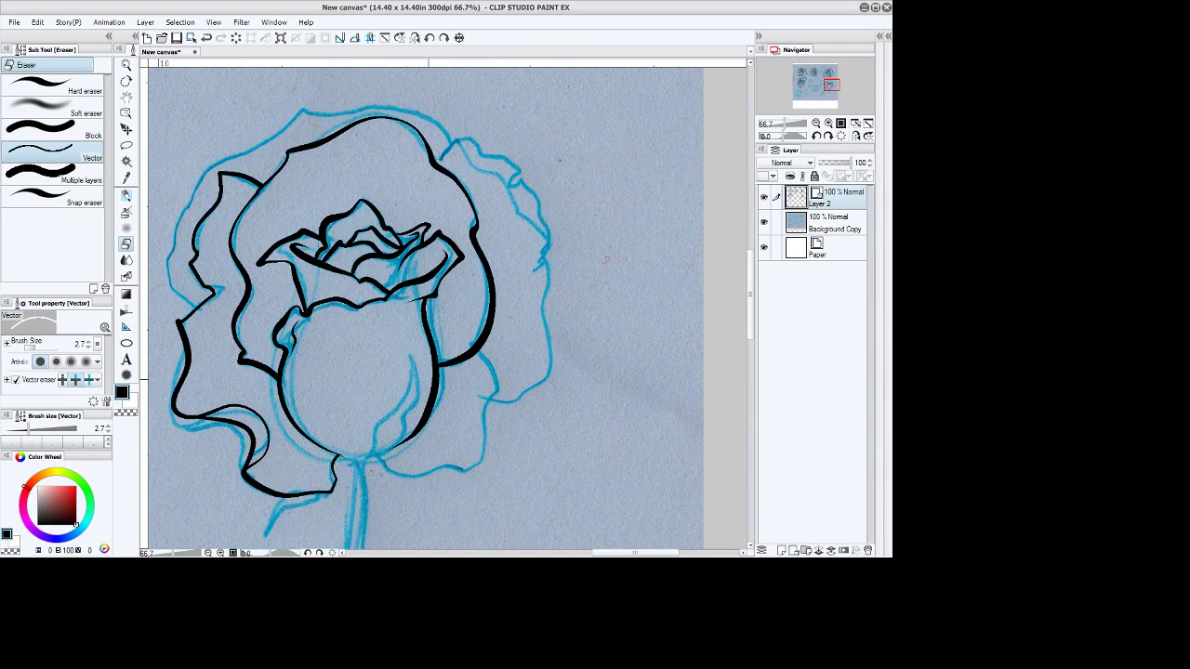
key(ctrl+z)
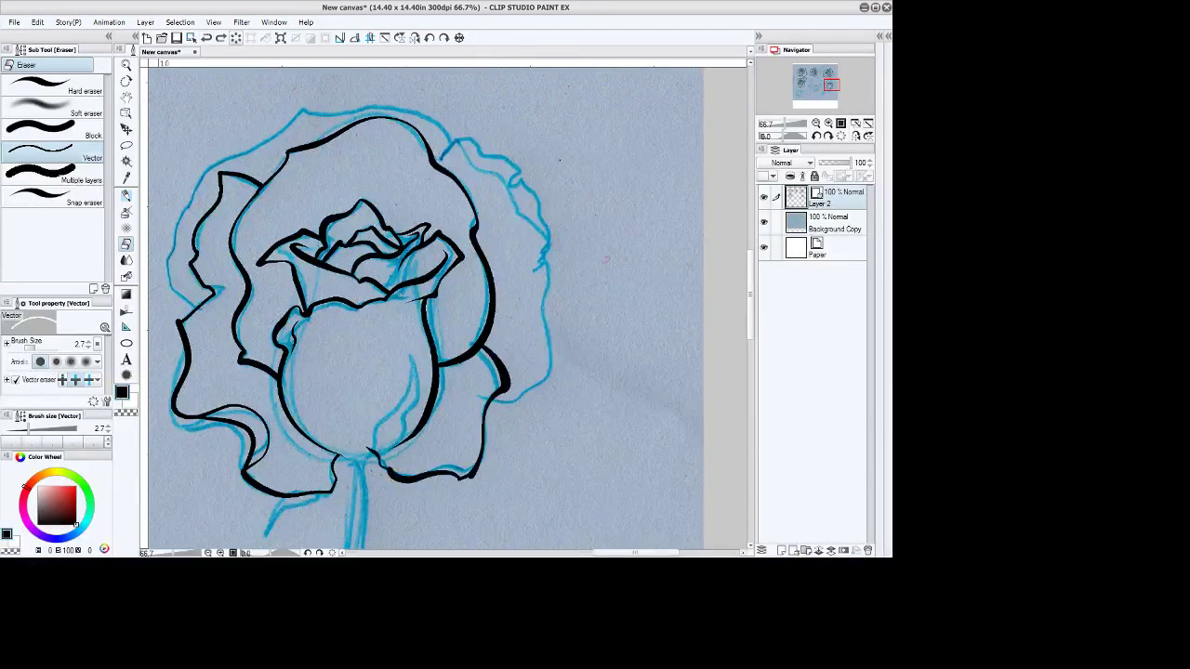
Ink the stemmed rose's outermost back petals from the left fold over the top to the right edge, trimming the overlapping ends.
key(b)
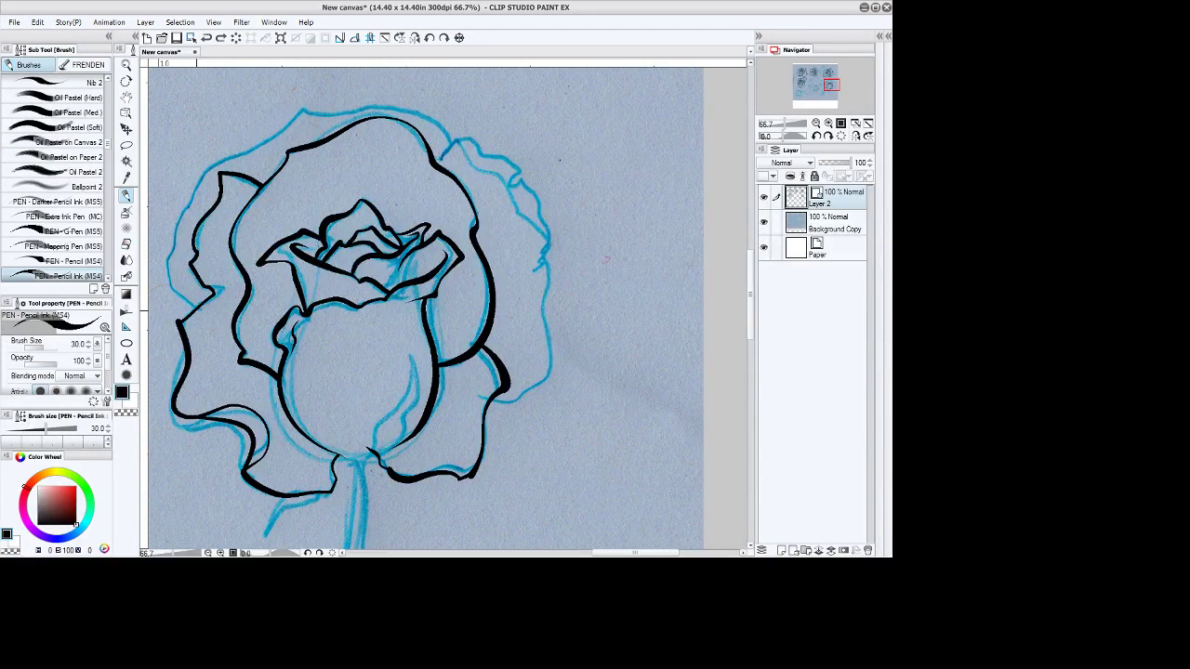
mouse_move(205, 302)
mouse_down()
mouse_move(175, 290)
mouse_move(167, 253)
mouse_move(182, 206)
mouse_move(201, 172)
mouse_move(305, 108)
mouse_move(398, 106)
mouse_move(452, 129)
mouse_move(444, 152)
mouse_move(473, 136)
mouse_move(443, 149)
mouse_move(461, 139)
mouse_move(514, 156)
mouse_move(548, 216)
mouse_move(550, 333)
mouse_move(524, 393)
mouse_move(456, 409)
mouse_up()
click(207, 38)
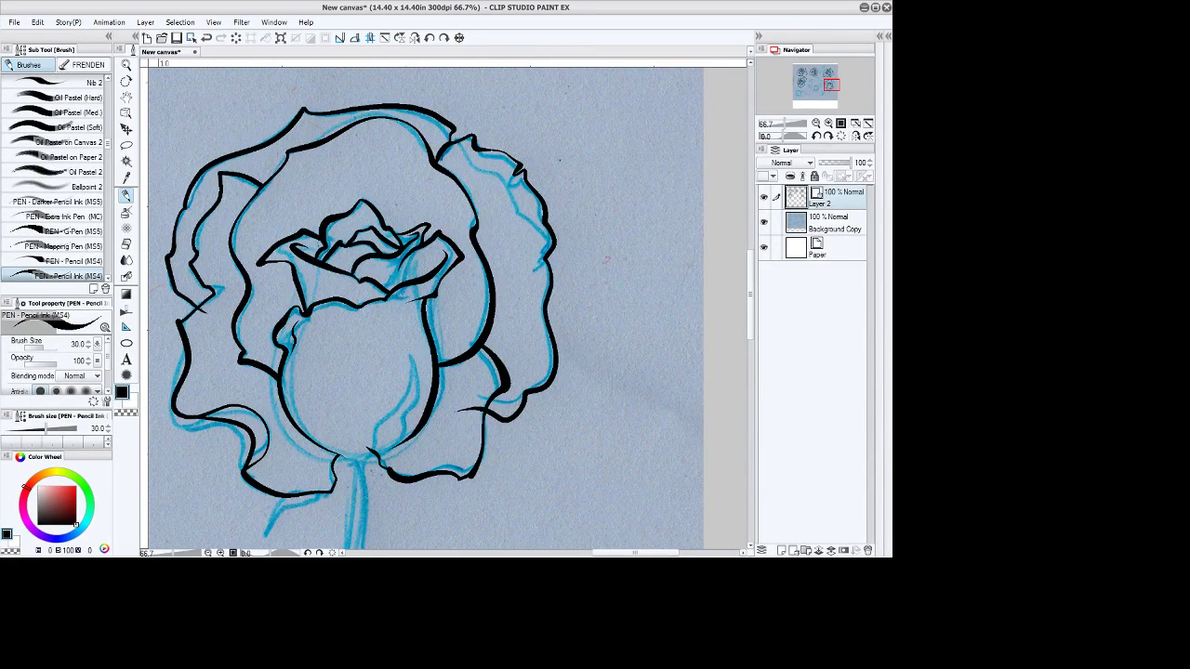
click(126, 243)
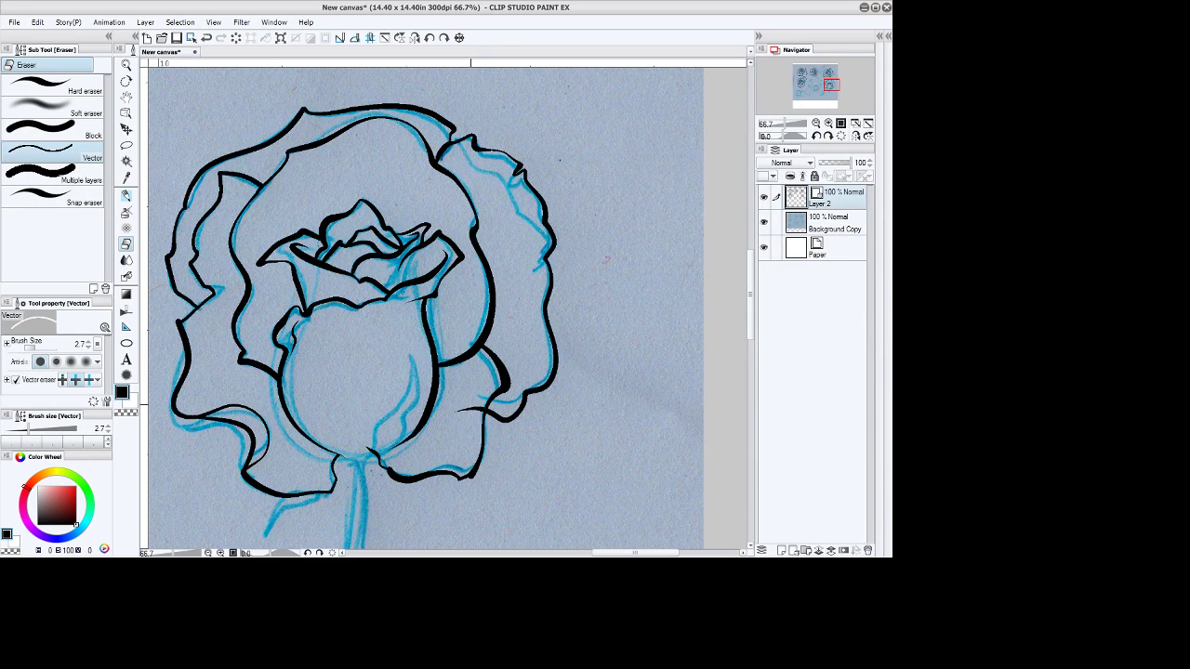
click(467, 409)
Ink the curled fold inside the stemmed rose's bud and the contour lines meeting at its base.
key(space)
drag(406, 236, 424, 133)
key(b)
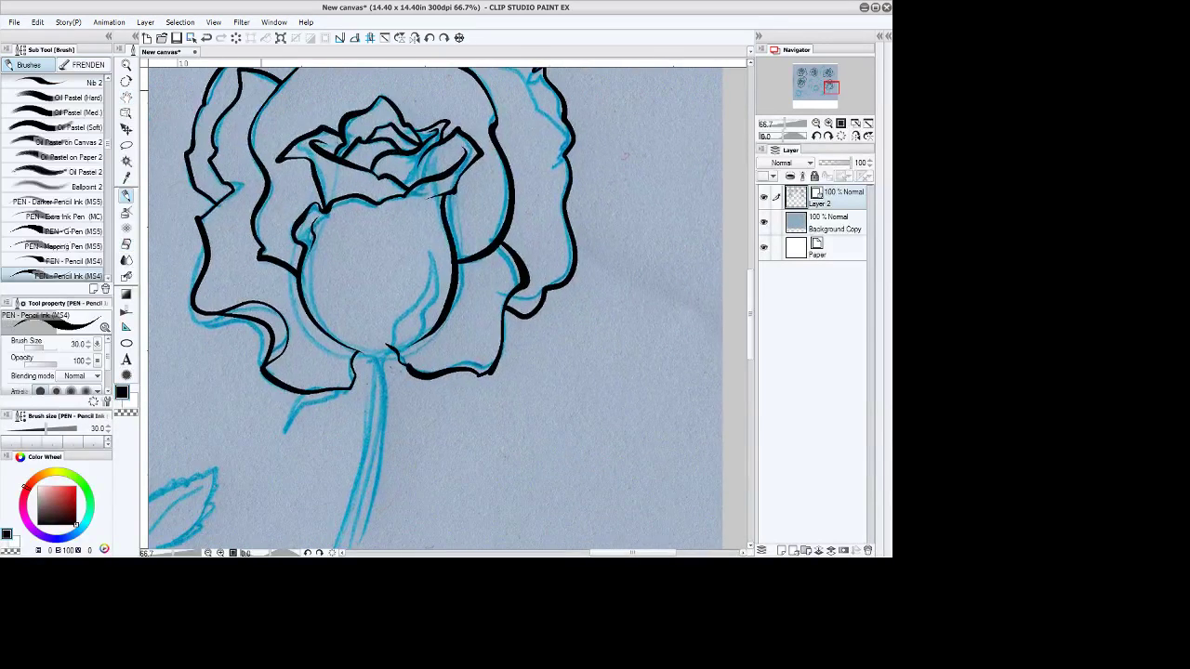
mouse_move(377, 358)
mouse_down()
mouse_move(426, 290)
mouse_move(425, 233)
mouse_up()
mouse_move(427, 242)
mouse_down()
mouse_move(437, 300)
mouse_move(415, 350)
mouse_move(370, 351)
mouse_move(335, 299)
mouse_move(337, 334)
mouse_move(365, 344)
mouse_move(323, 301)
mouse_move(344, 350)
mouse_move(379, 363)
mouse_move(353, 369)
mouse_up()
key(ctrl+z)
key(ctrl+z)
key(ctrl+z)
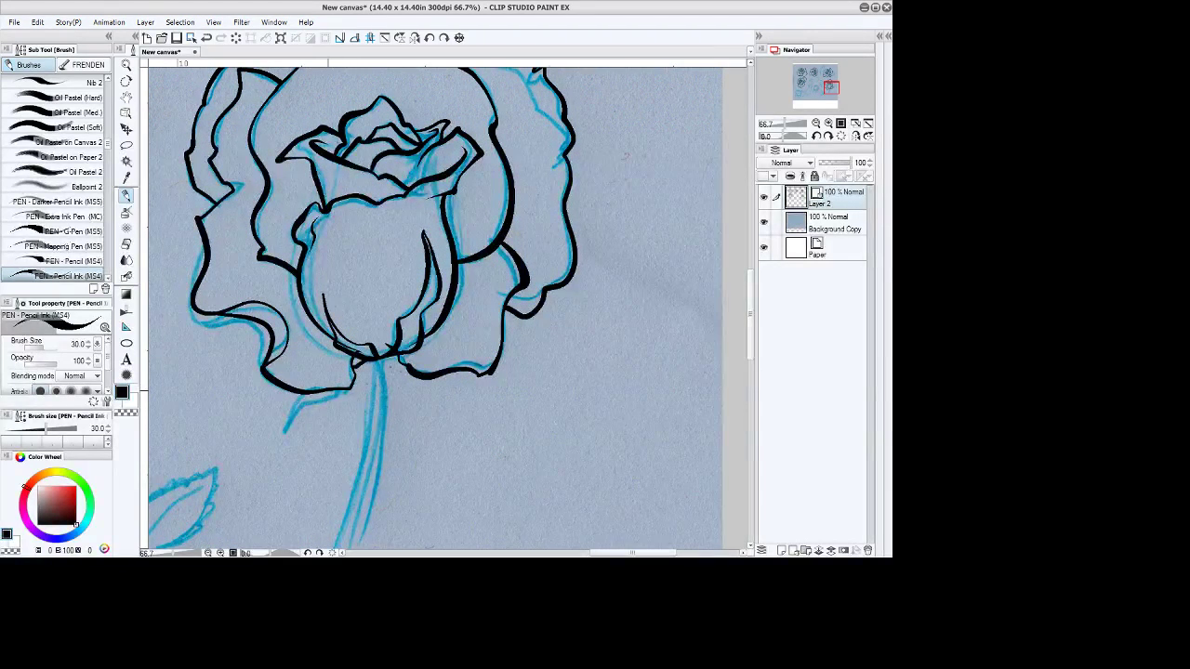
key(ctrl+z)
Ink the two pointed sepals beneath the stemmed rose and trim the petal lines overlapping them with the Vector eraser.
mouse_move(360, 363)
mouse_down()
mouse_move(287, 446)
mouse_move(296, 394)
mouse_move(327, 379)
mouse_up()
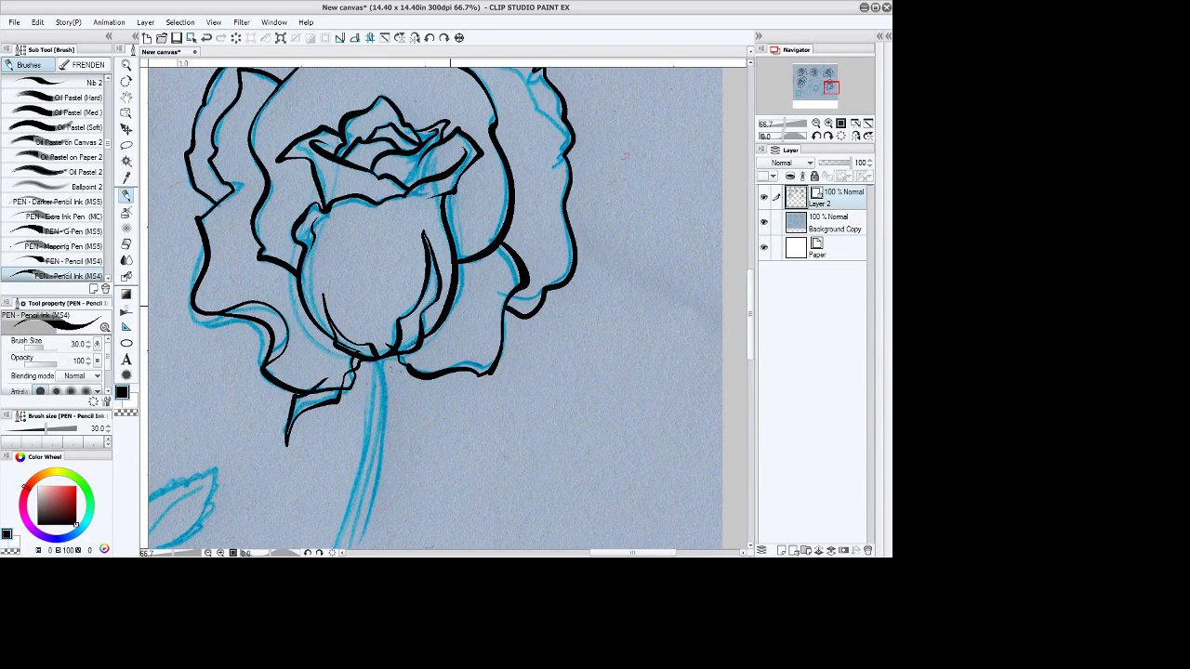
mouse_move(416, 357)
mouse_down()
mouse_move(423, 386)
mouse_move(389, 421)
mouse_move(442, 391)
mouse_move(431, 357)
mouse_up()
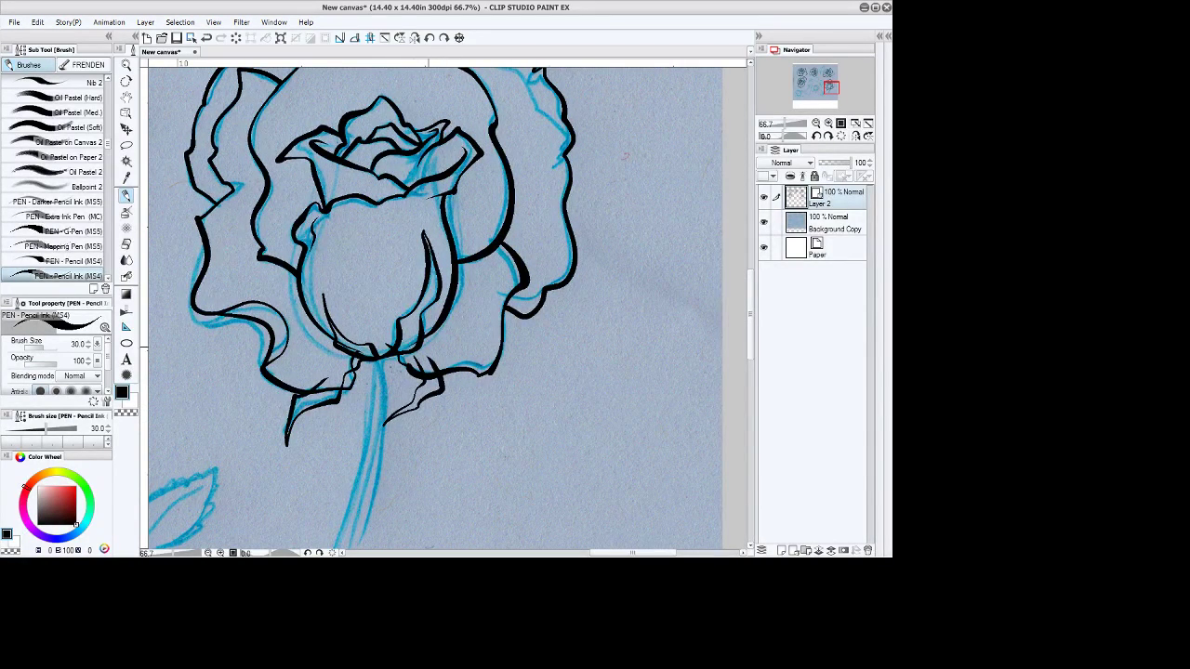
key(e)
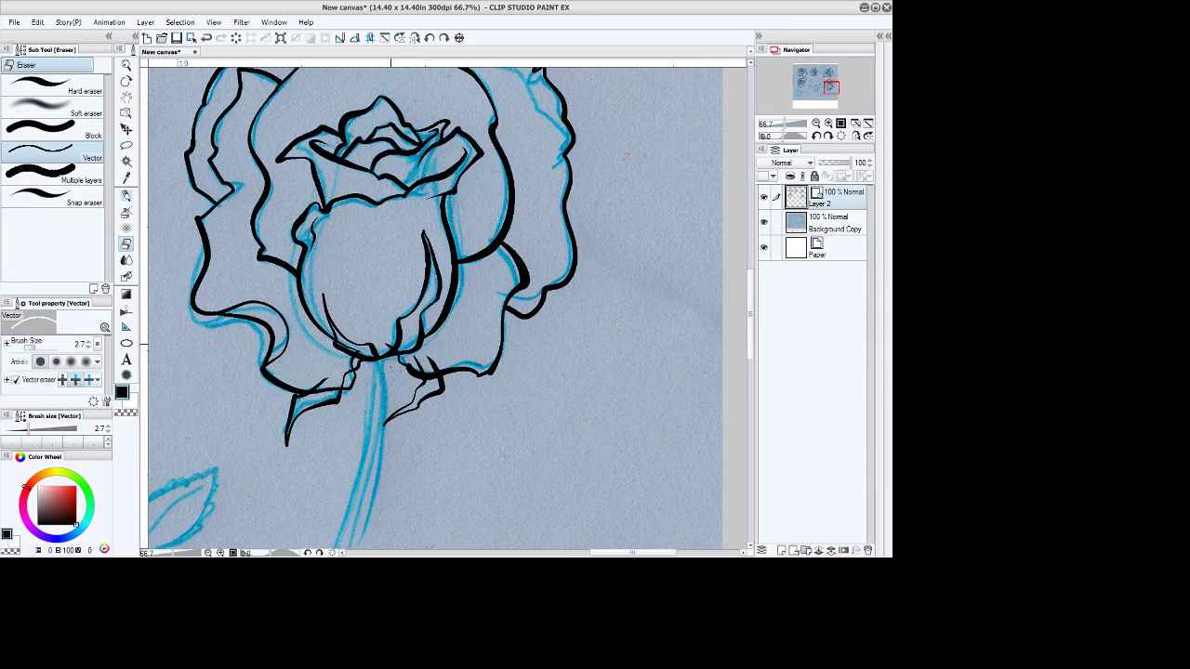
click(358, 351)
drag(348, 378, 319, 383)
drag(439, 357, 426, 370)
Ink the small cap under the bud and both edges of the long stem curving down to the left.
scroll(433, 307, down, 4)
key(b)
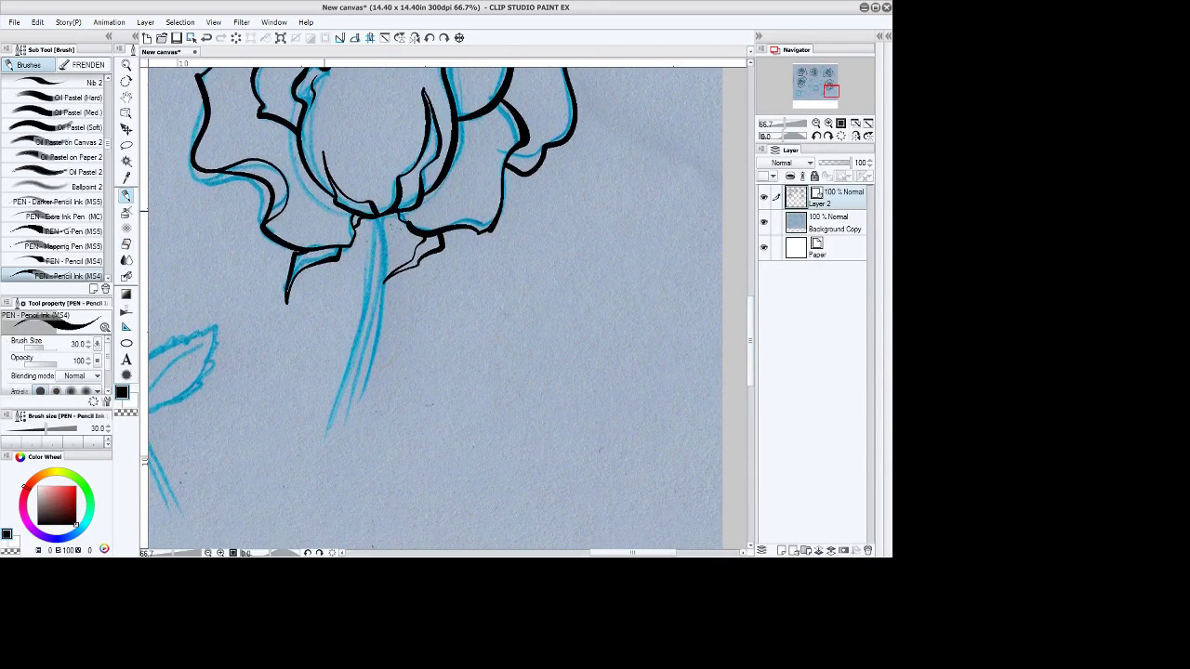
mouse_move(362, 223)
mouse_down()
mouse_move(397, 215)
mouse_move(309, 513)
mouse_up()
drag(385, 227, 317, 526)
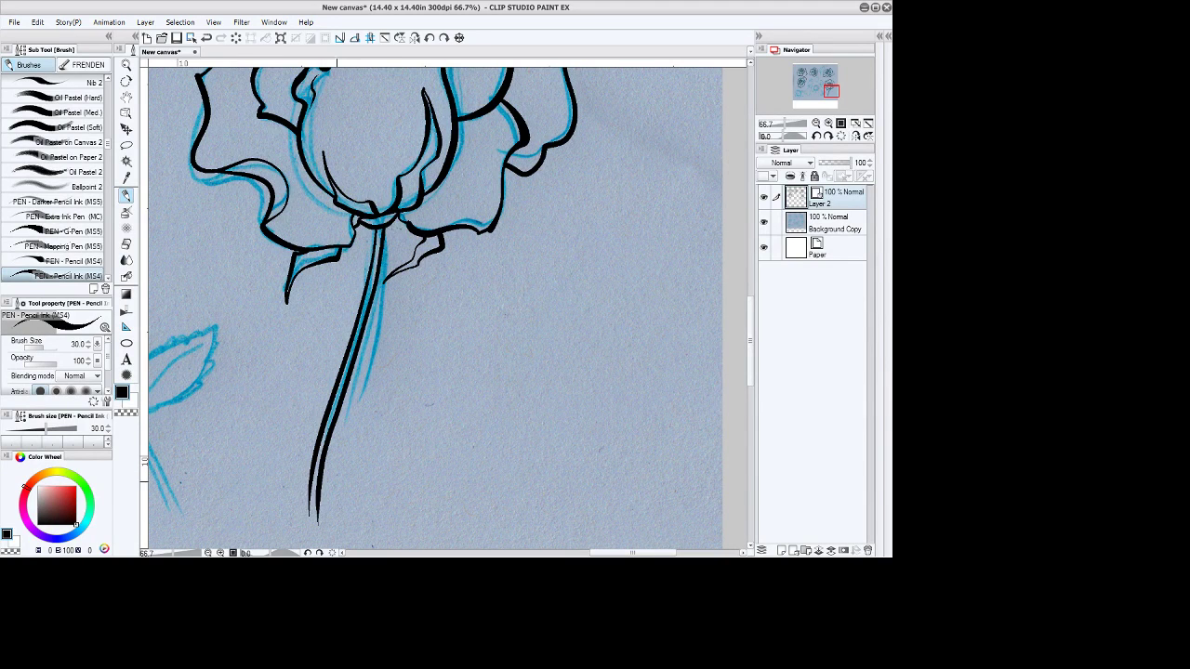
Zoom in on the uninked rosebud with curling sepals at the sheet's lower left, and save the drawing.
click(385, 38)
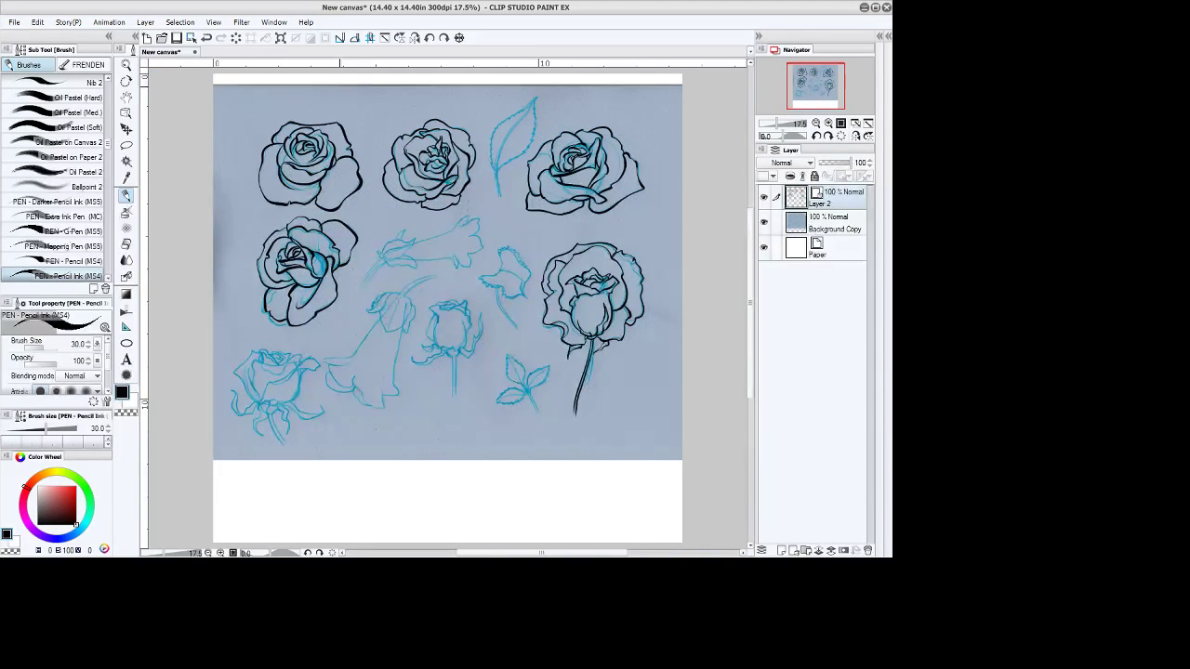
key(ctrl+space)
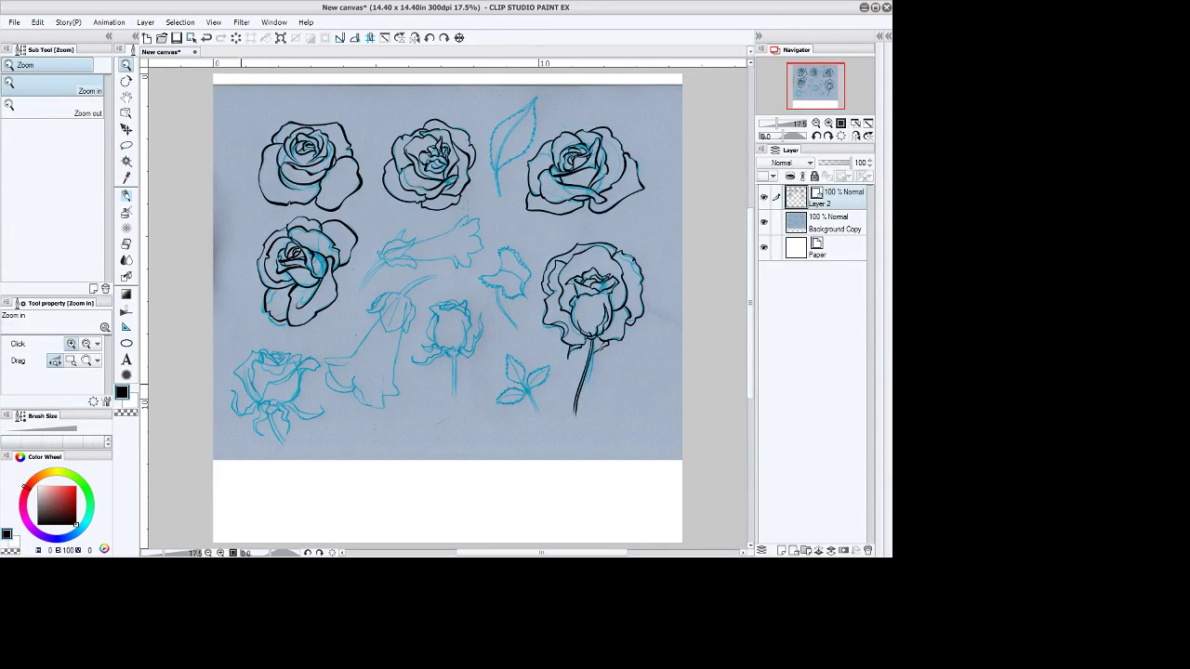
click(256, 393)
click(251, 370)
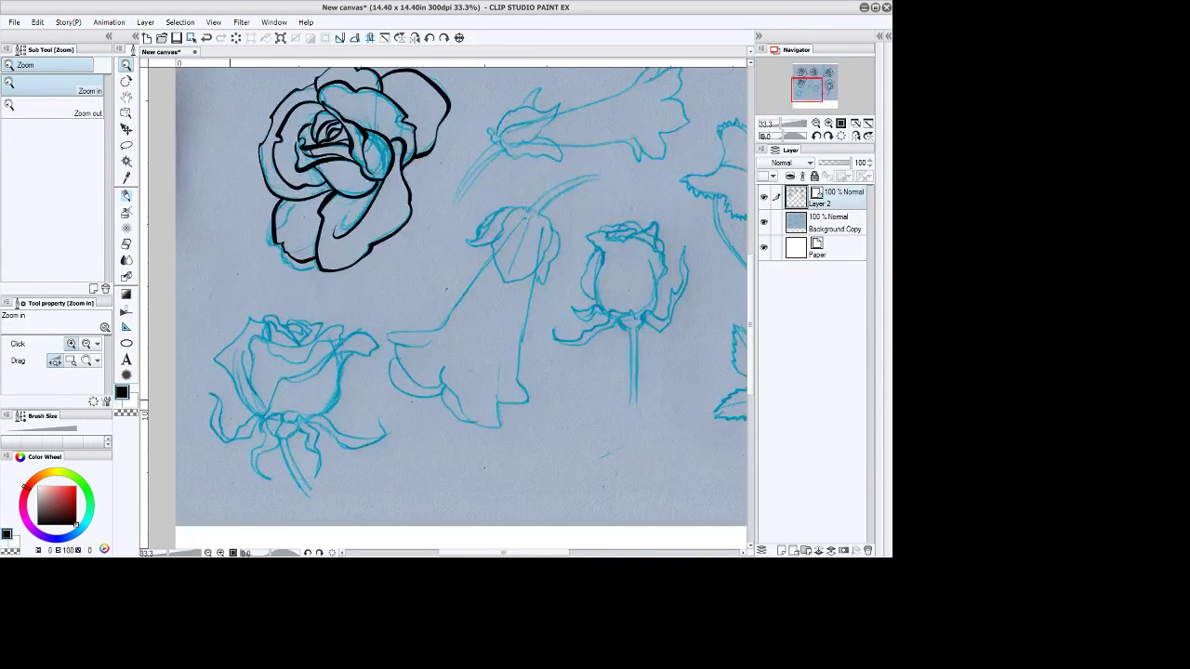
click(260, 395)
click(261, 395)
key(space)
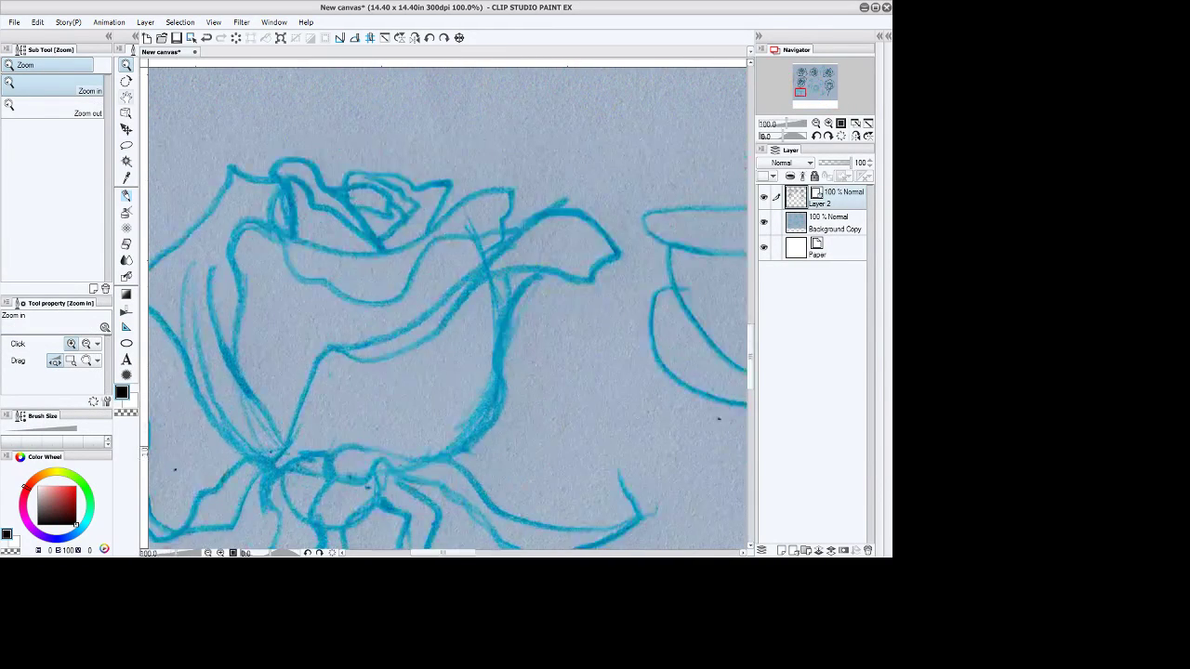
drag(446, 353, 506, 306)
click(176, 37)
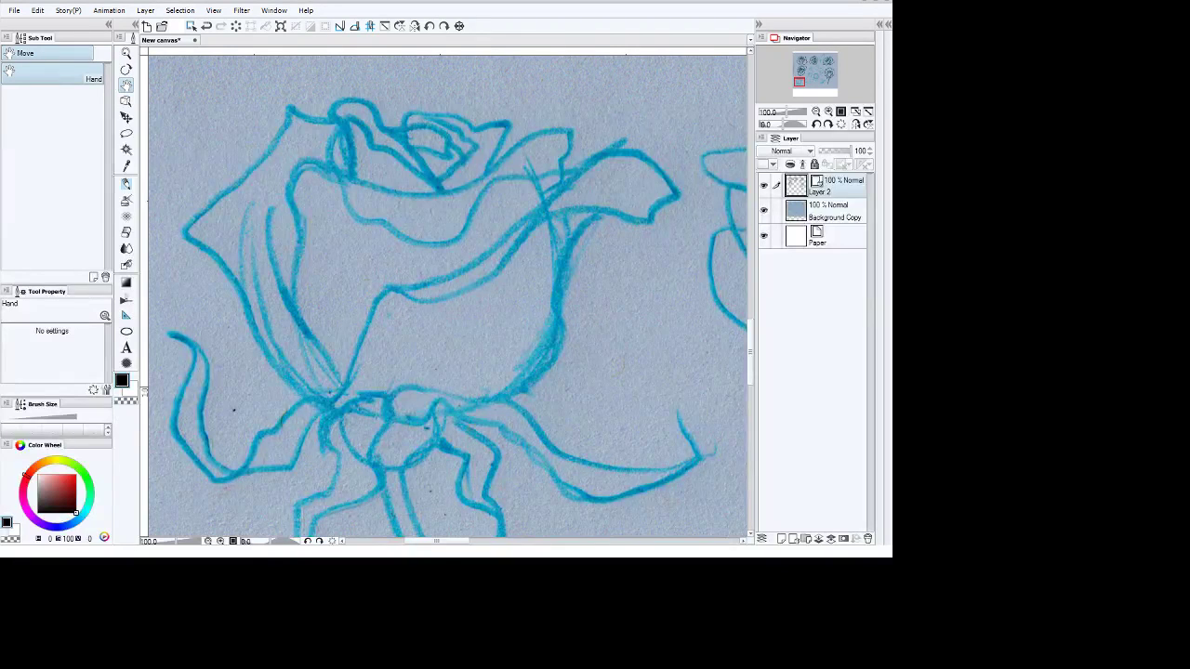
Save the drawing and ink the lower-left rosebud's large folded outer petals with the size 30 PEN - Pencil Ink (MS4) brush.
key(ctrl+s)
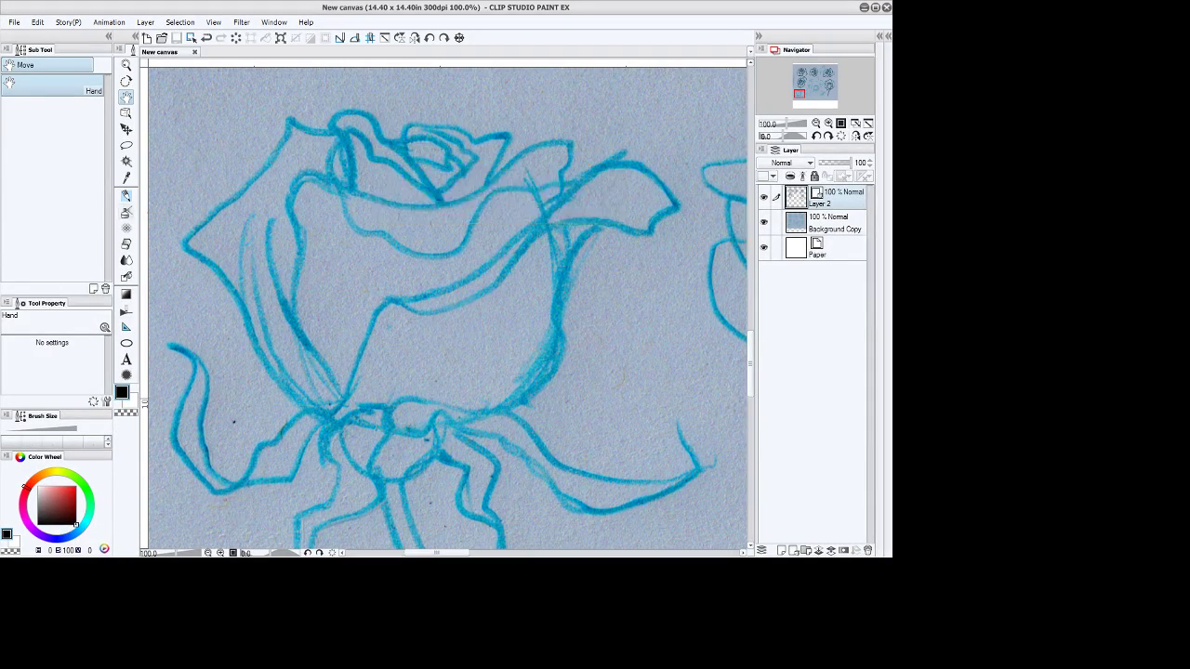
click(126, 195)
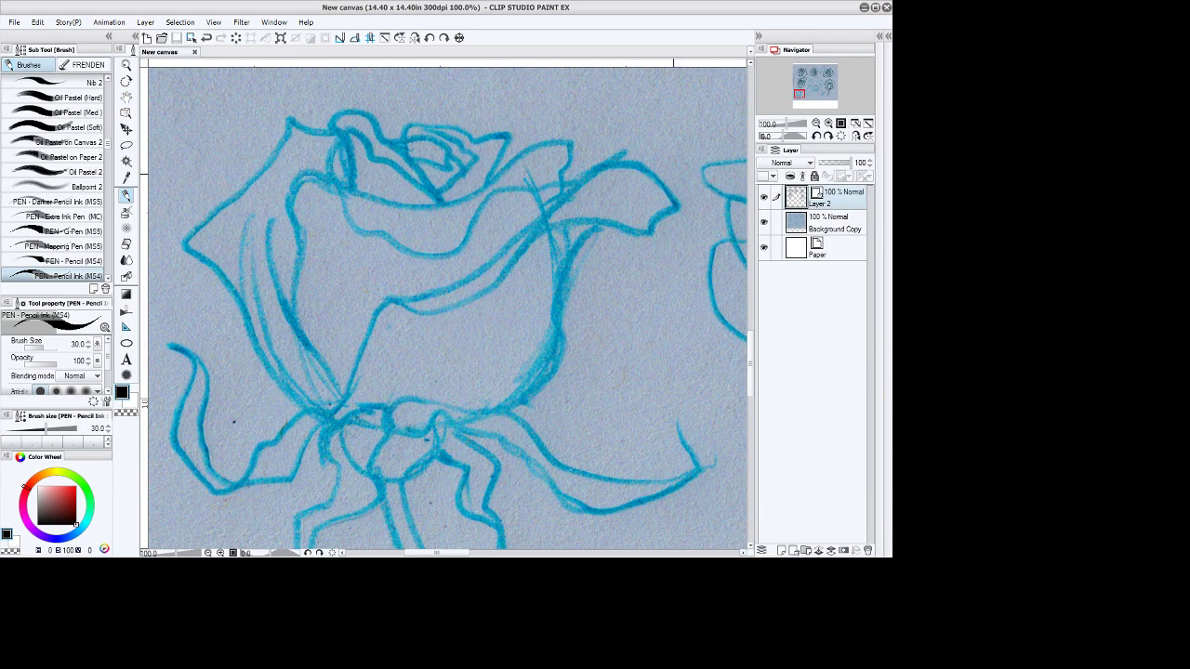
mouse_move(338, 420)
mouse_down()
mouse_move(360, 371)
mouse_move(365, 303)
mouse_move(475, 276)
mouse_move(547, 202)
mouse_move(633, 155)
mouse_move(675, 217)
mouse_move(647, 237)
mouse_move(619, 226)
mouse_move(544, 236)
mouse_move(465, 342)
mouse_move(371, 310)
mouse_up()
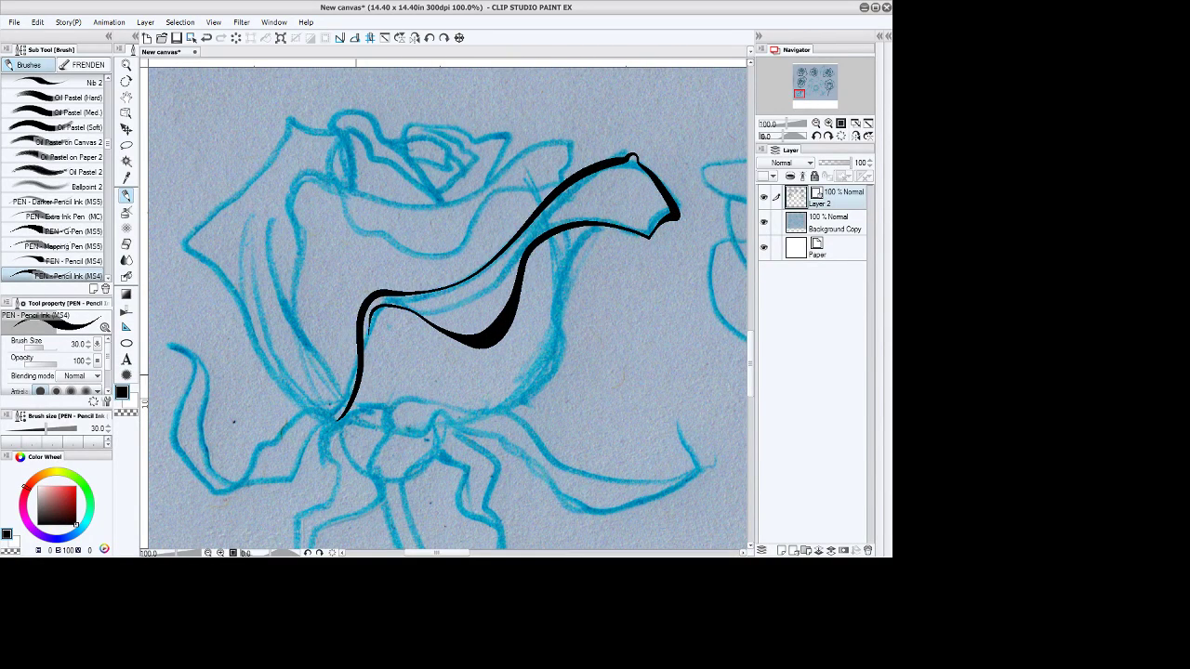
mouse_move(277, 214)
mouse_down()
mouse_move(351, 383)
mouse_move(336, 416)
mouse_move(279, 389)
mouse_move(236, 303)
mouse_move(177, 242)
mouse_move(261, 168)
mouse_move(283, 112)
mouse_move(338, 133)
mouse_up()
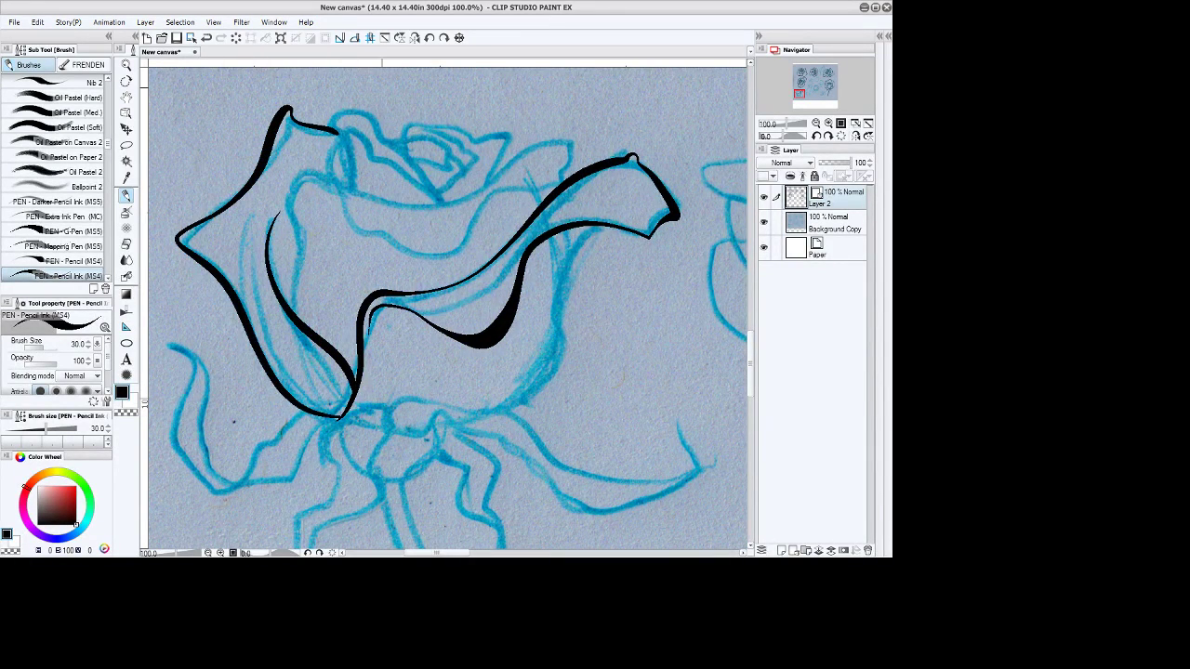
mouse_move(303, 325)
mouse_down()
mouse_move(302, 165)
mouse_move(336, 193)
mouse_move(352, 232)
mouse_move(449, 261)
mouse_move(481, 220)
mouse_move(558, 186)
mouse_move(579, 139)
mouse_move(549, 140)
mouse_move(416, 206)
mouse_move(299, 168)
mouse_up()
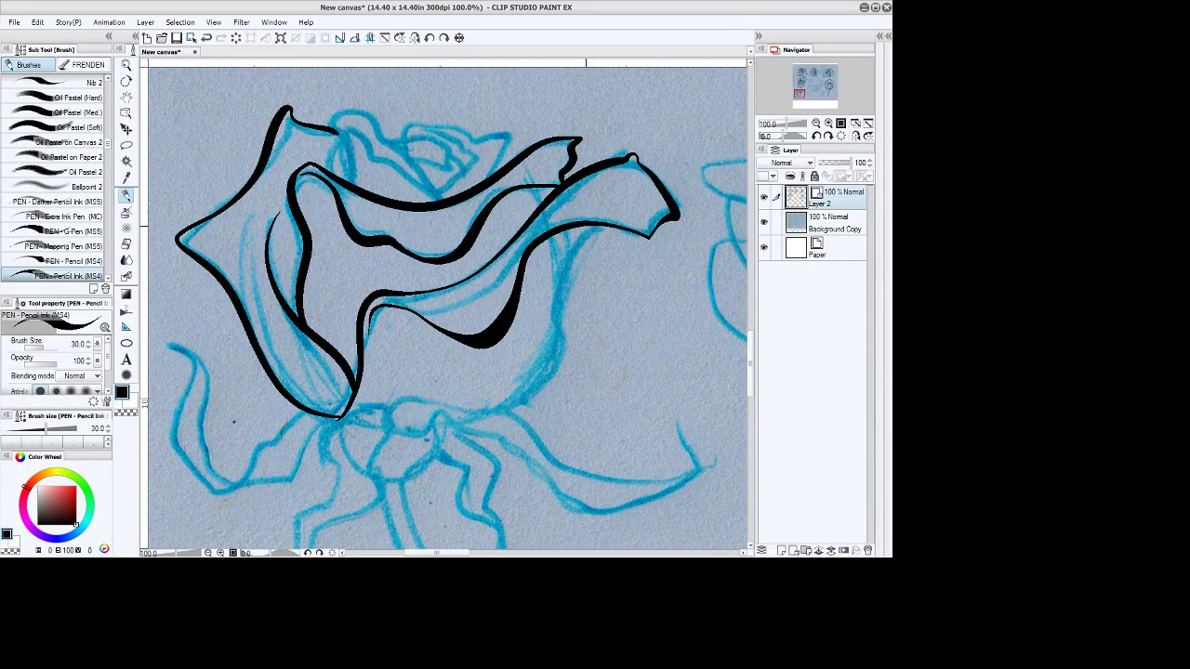
mouse_move(577, 229)
mouse_down()
mouse_move(495, 411)
mouse_move(561, 388)
mouse_move(584, 271)
mouse_move(571, 235)
mouse_move(554, 315)
mouse_move(512, 393)
mouse_up()
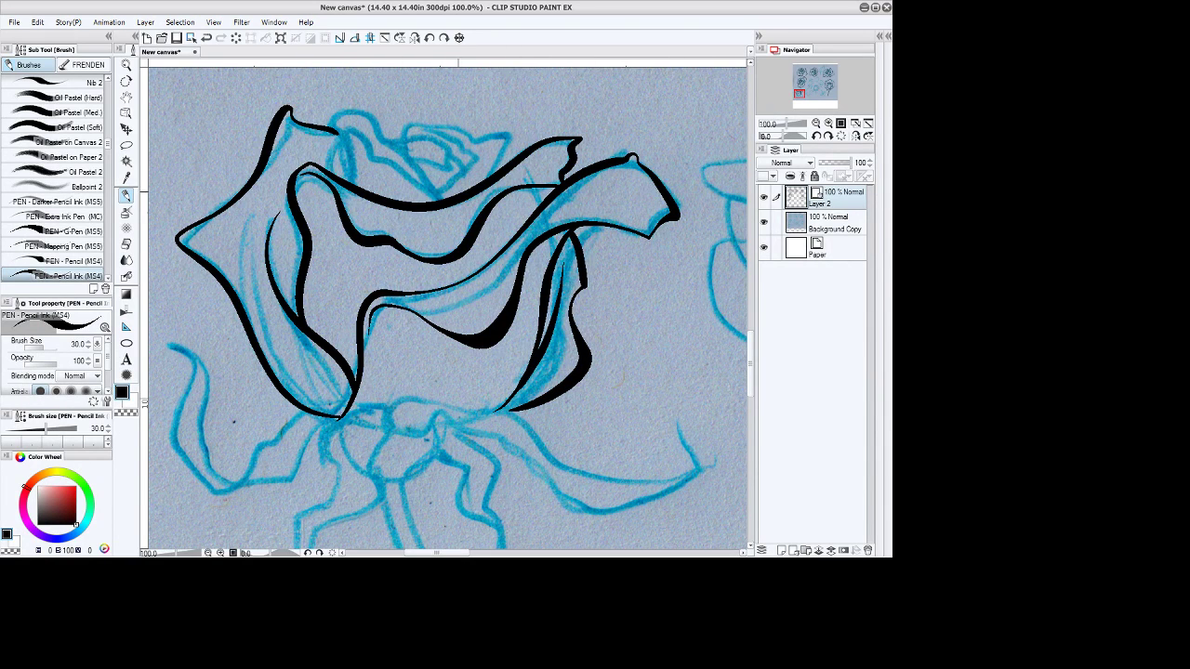
Ink the small overlapping inner petals and the swirl at the heart of the lower-left rosebud.
mouse_move(443, 198)
mouse_down()
mouse_move(382, 135)
mouse_move(331, 116)
mouse_move(359, 116)
mouse_move(376, 160)
mouse_move(414, 177)
mouse_up()
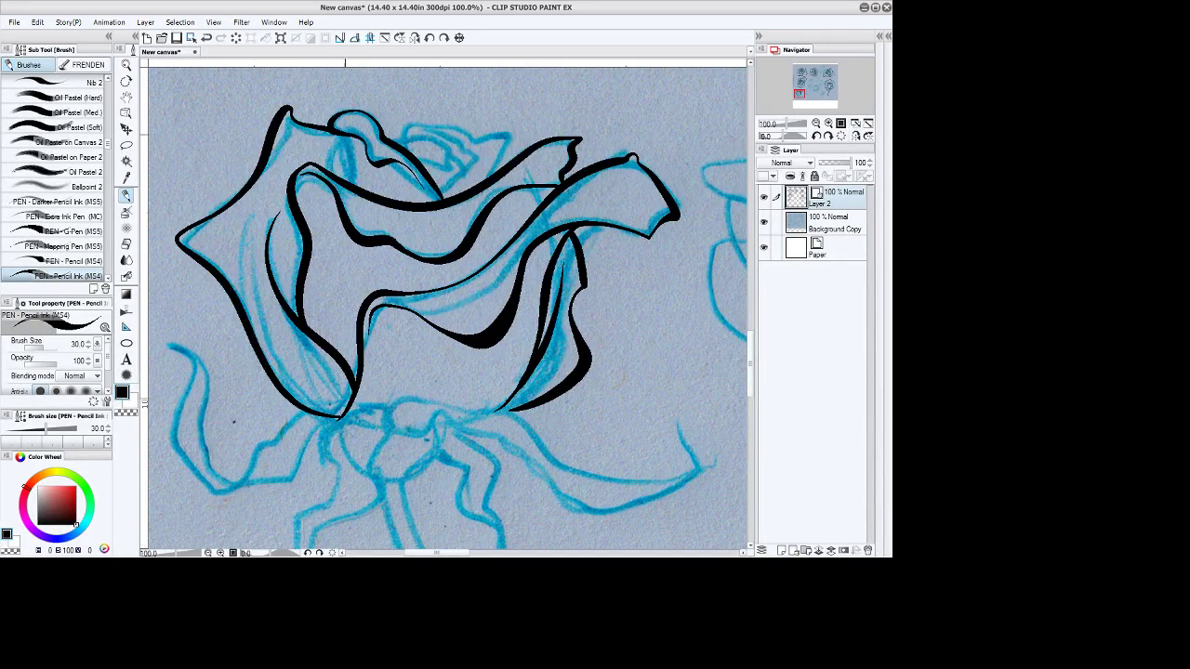
drag(344, 137, 366, 190)
mouse_move(444, 197)
mouse_down()
mouse_move(485, 158)
mouse_move(407, 116)
mouse_move(387, 137)
mouse_up()
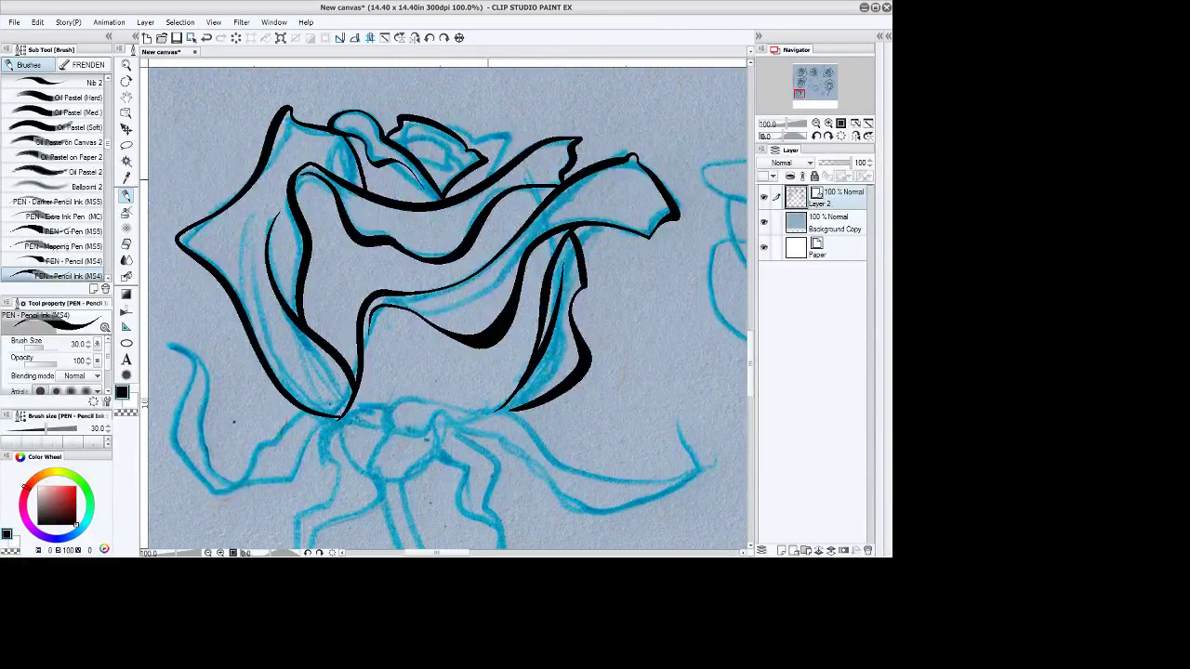
mouse_move(483, 178)
mouse_down()
mouse_move(515, 127)
mouse_move(437, 120)
mouse_move(406, 145)
mouse_move(460, 166)
mouse_move(417, 157)
mouse_move(433, 129)
mouse_move(452, 149)
mouse_move(444, 185)
mouse_move(413, 150)
mouse_up()
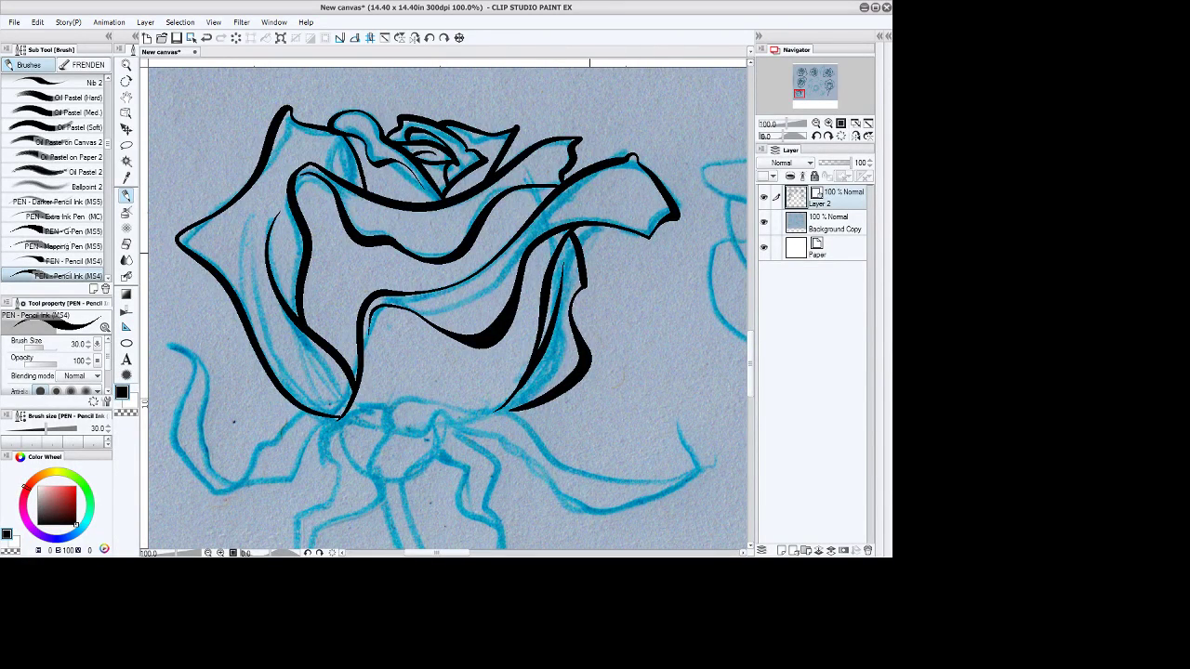
Ink the wide back petal arching behind the inner petals at the top of the lower-left rosebud.
mouse_move(525, 146)
mouse_down()
mouse_move(470, 105)
mouse_move(449, 118)
mouse_up()
key(ctrl+z)
key(ctrl+z)
mouse_move(535, 143)
mouse_down()
mouse_move(545, 119)
mouse_move(422, 97)
mouse_move(354, 104)
mouse_up()
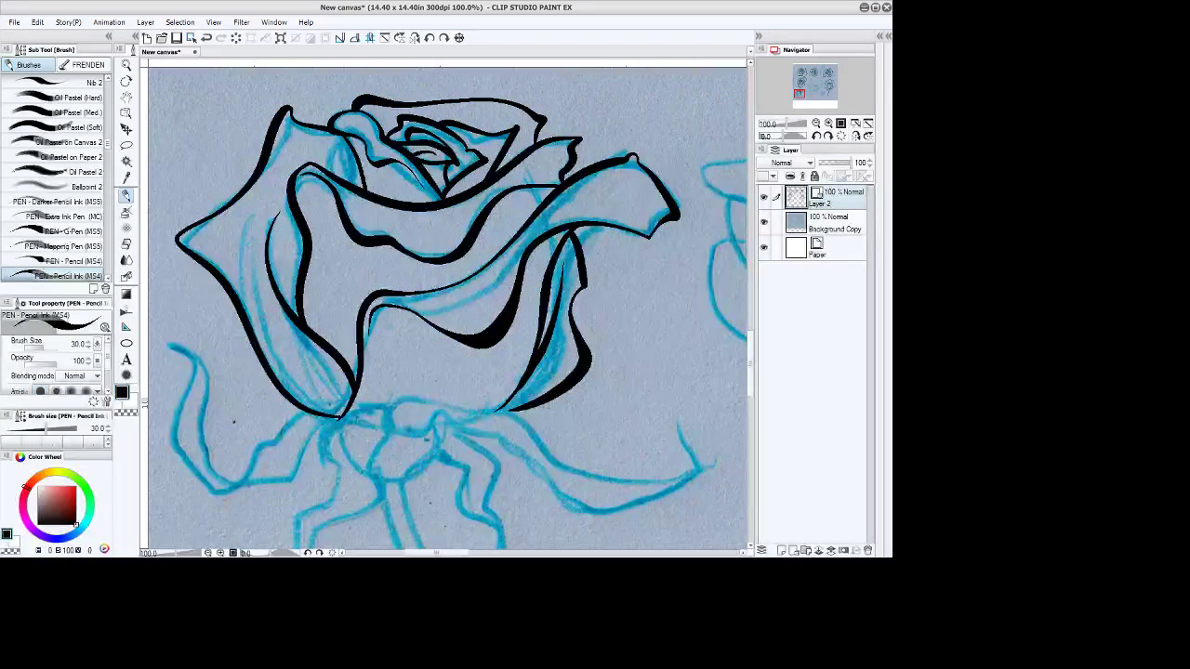
Ink the long right sepal, the small folds under the bloom and the curling lower-left sepal of the same rosebud.
key(ctrl+0)
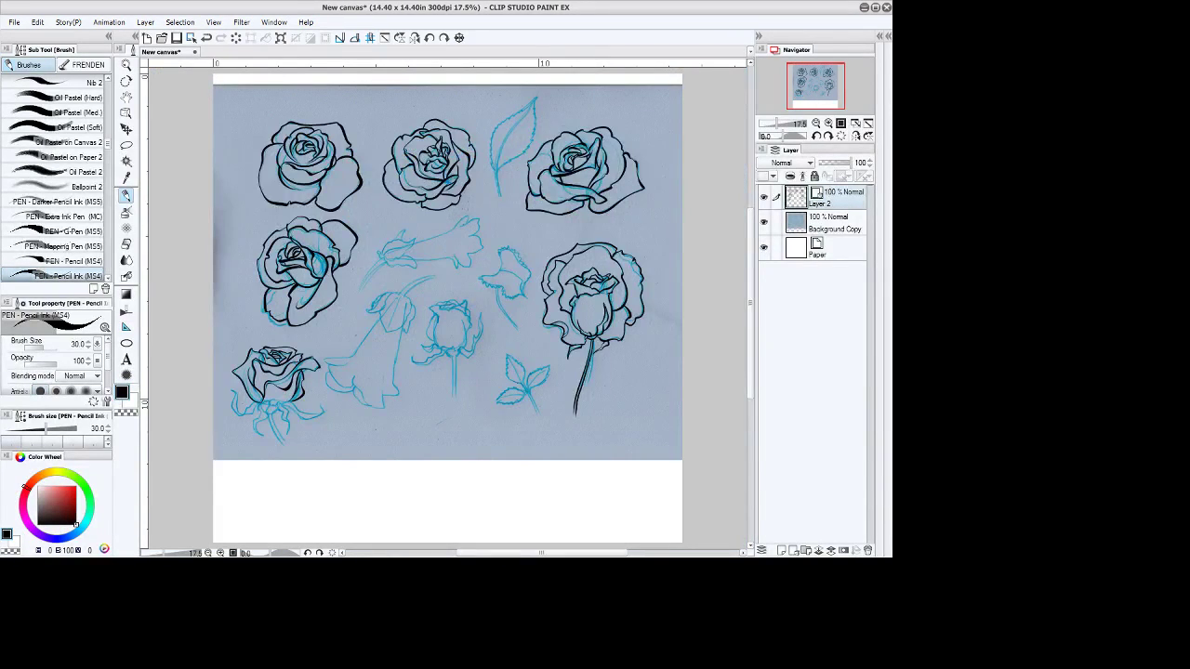
click(126, 66)
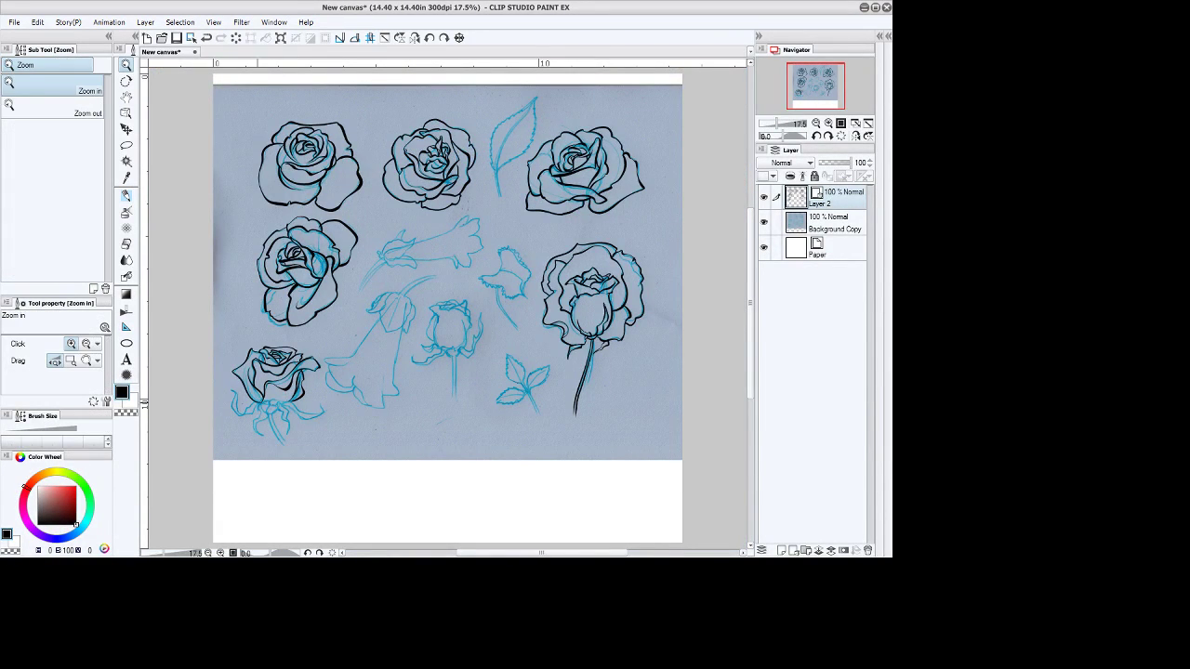
click(259, 431)
click(259, 431)
click(259, 431)
click(259, 430)
click(259, 430)
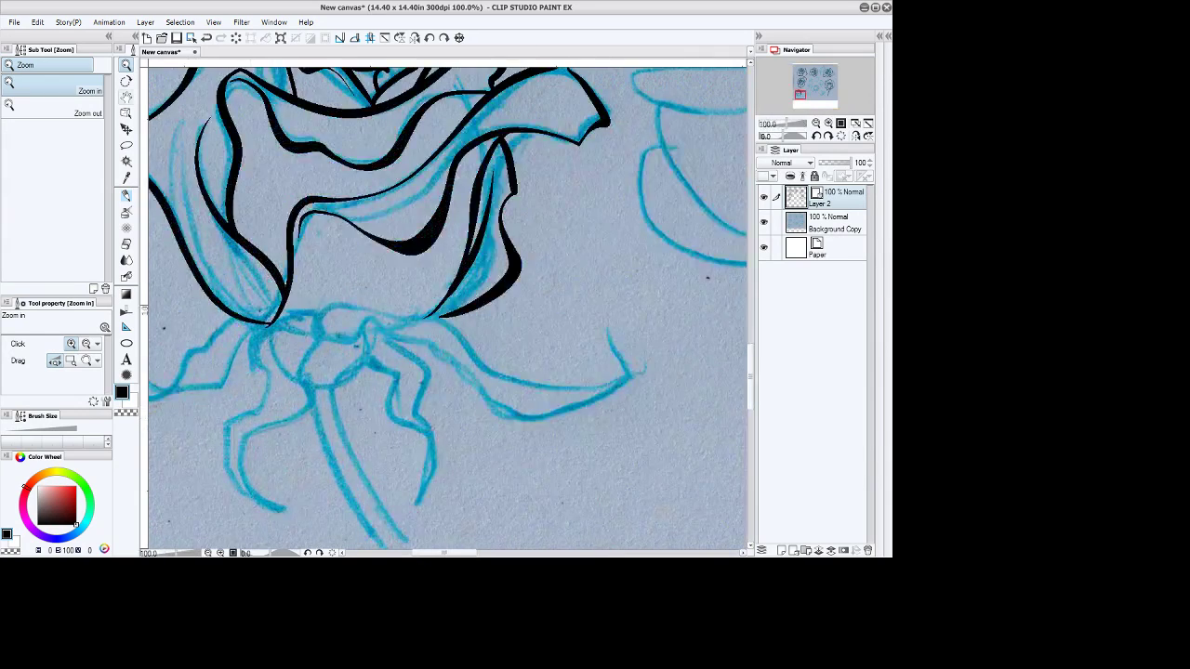
key(space)
drag(447, 372, 521, 285)
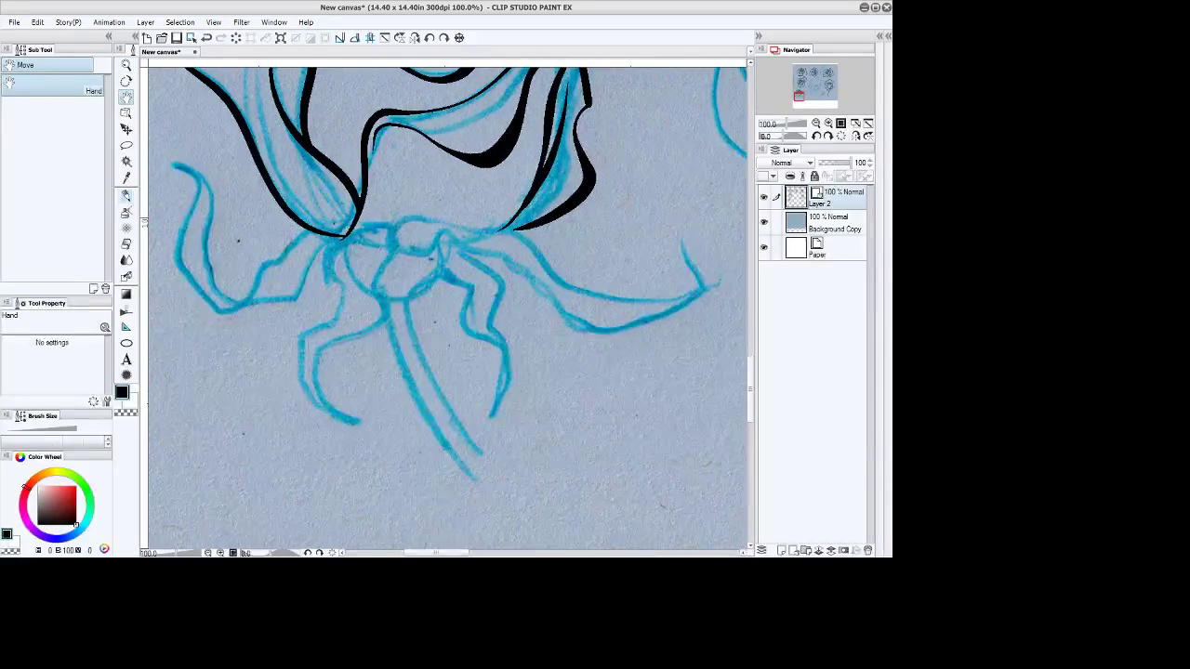
key(b)
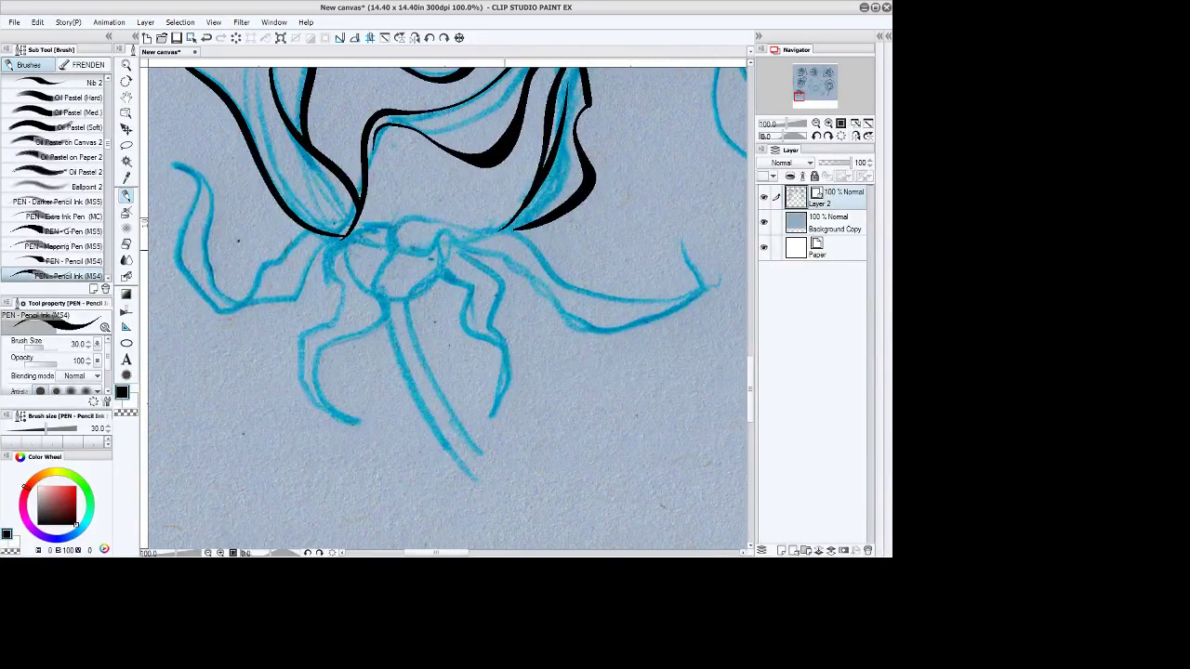
mouse_move(392, 251)
mouse_down()
mouse_move(466, 240)
mouse_move(515, 265)
mouse_move(548, 312)
mouse_move(599, 344)
mouse_move(707, 293)
mouse_move(687, 239)
mouse_move(684, 290)
mouse_move(642, 301)
mouse_move(578, 291)
mouse_move(539, 251)
mouse_move(463, 226)
mouse_move(408, 221)
mouse_move(394, 250)
mouse_up()
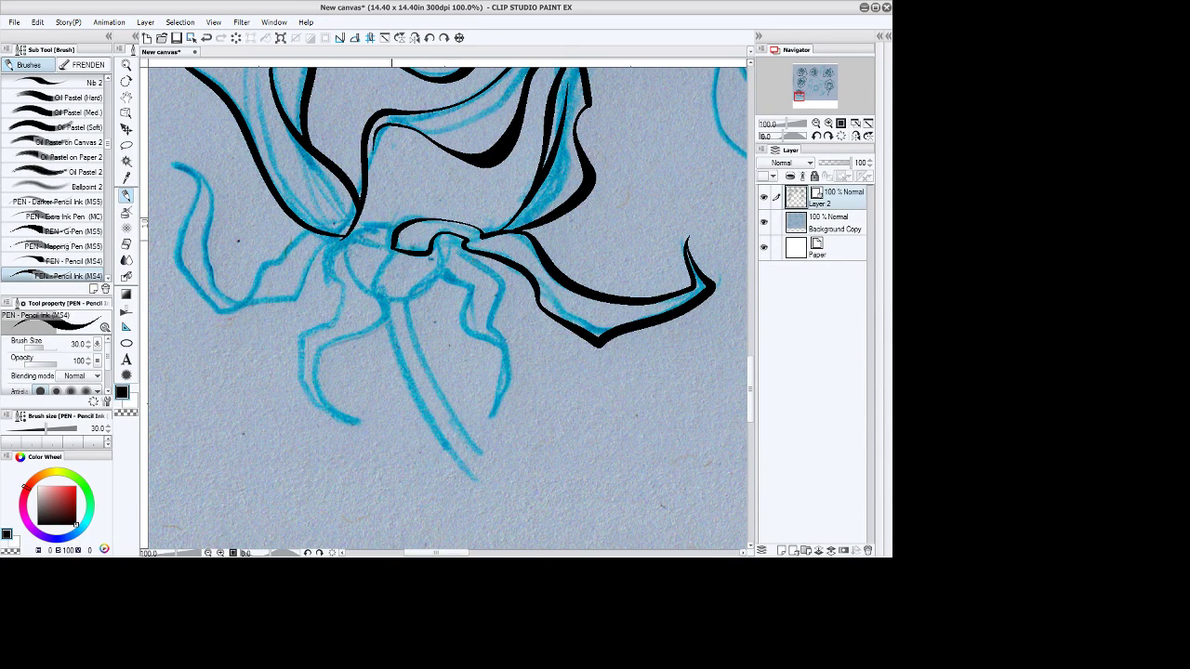
mouse_move(392, 223)
mouse_down()
mouse_move(321, 244)
mouse_move(337, 317)
mouse_move(297, 339)
mouse_move(295, 381)
mouse_move(363, 437)
mouse_move(316, 386)
mouse_move(326, 346)
mouse_move(381, 327)
mouse_move(361, 277)
mouse_move(392, 250)
mouse_up()
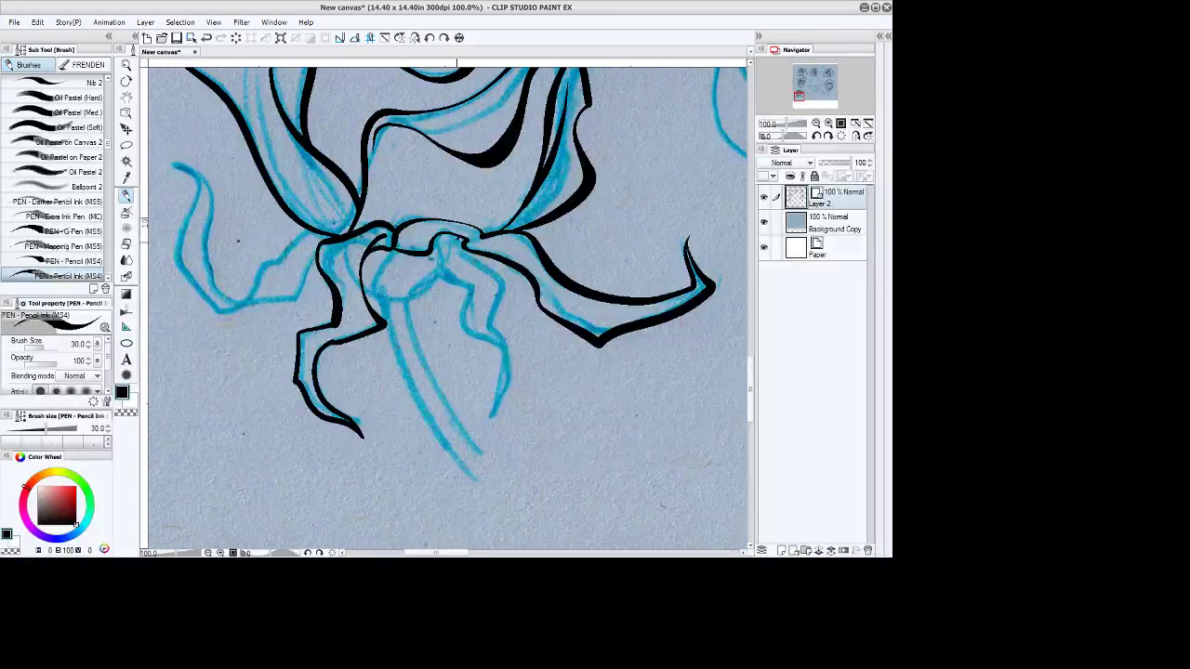
Ink the rounded base under the rosebud, its far-left curling sepal and the short right sepal hanging down.
mouse_move(456, 239)
mouse_down()
mouse_move(407, 305)
mouse_move(391, 311)
mouse_move(362, 275)
mouse_up()
mouse_move(318, 232)
mouse_down()
mouse_move(244, 306)
mouse_move(184, 272)
mouse_move(184, 176)
mouse_move(213, 200)
mouse_move(212, 264)
mouse_move(234, 303)
mouse_move(299, 294)
mouse_move(317, 245)
mouse_up()
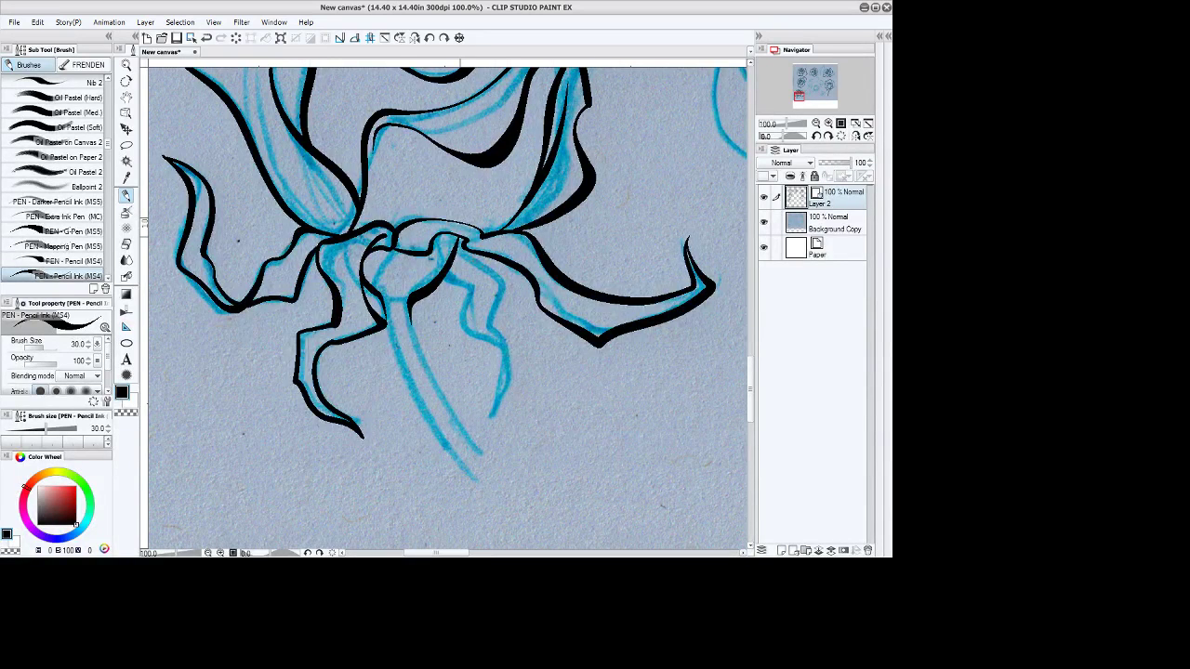
mouse_move(457, 240)
mouse_down()
mouse_move(504, 298)
mouse_move(509, 394)
mouse_move(490, 430)
mouse_move(505, 365)
mouse_move(461, 283)
mouse_move(444, 274)
mouse_up()
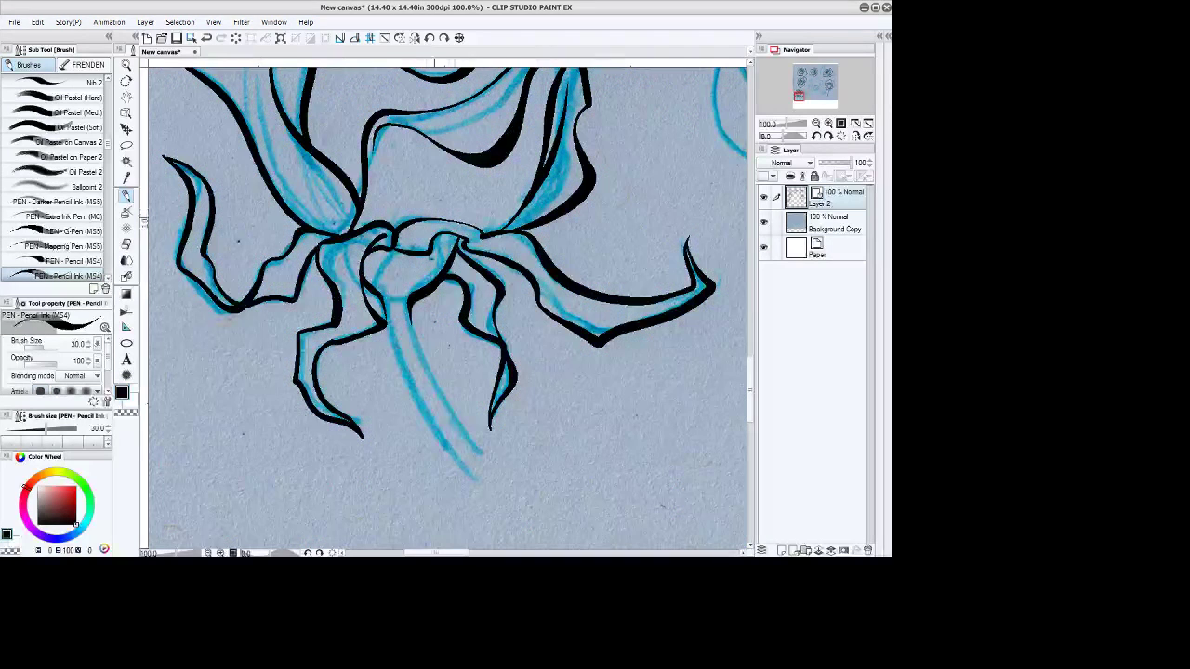
Add thin fold lines to the rosebud's sepals and ink both edges of its short stem.
drag(410, 243, 444, 230)
key(ctrl+z)
drag(435, 232, 474, 235)
mouse_move(368, 232)
mouse_down()
mouse_move(365, 316)
mouse_move(338, 269)
mouse_move(360, 319)
mouse_up()
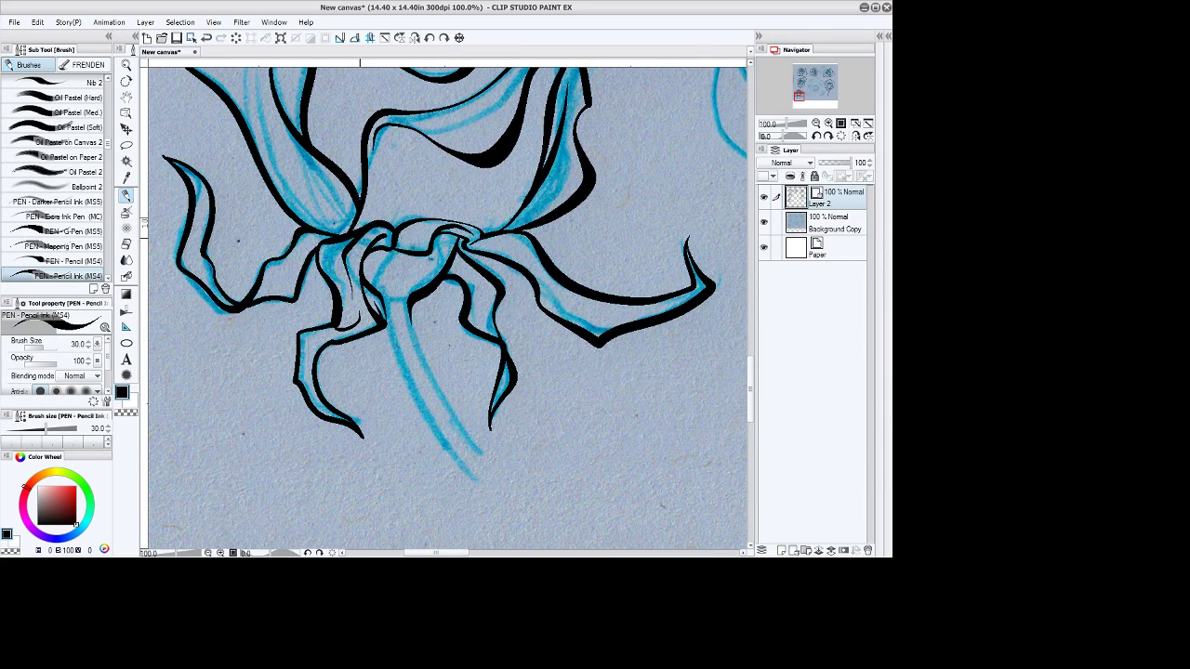
mouse_move(273, 288)
mouse_down()
mouse_move(296, 272)
mouse_move(308, 233)
mouse_up()
mouse_move(448, 268)
mouse_down()
mouse_move(482, 274)
mouse_move(496, 338)
mouse_up()
mouse_move(382, 305)
mouse_down()
mouse_move(429, 428)
mouse_move(478, 493)
mouse_up()
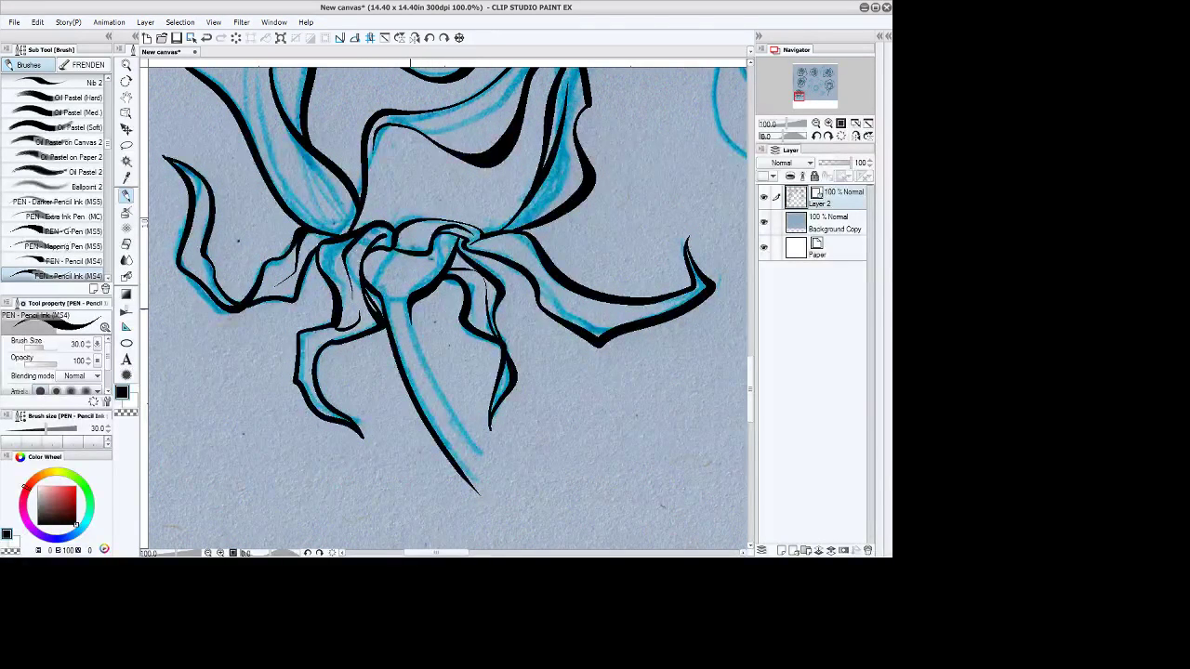
mouse_move(407, 307)
mouse_down()
mouse_move(430, 392)
mouse_move(505, 491)
mouse_up()
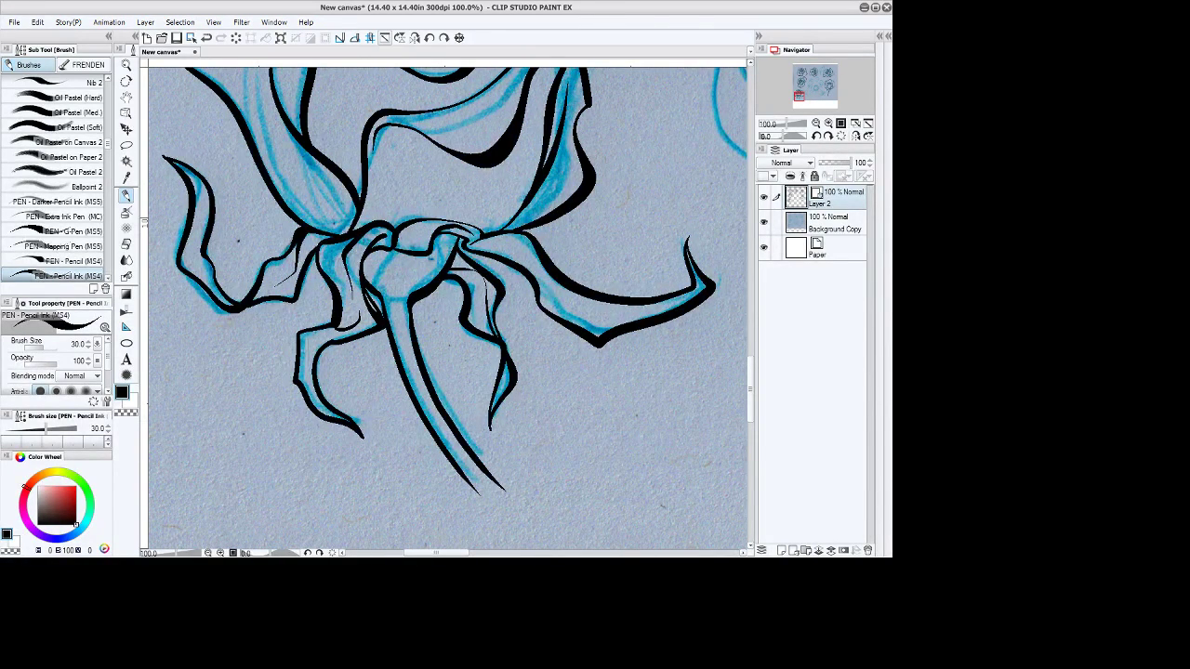
Frame the uninked round bud in the sheet's lower middle at 66.7% zoom and save the drawing.
key(ctrl+0)
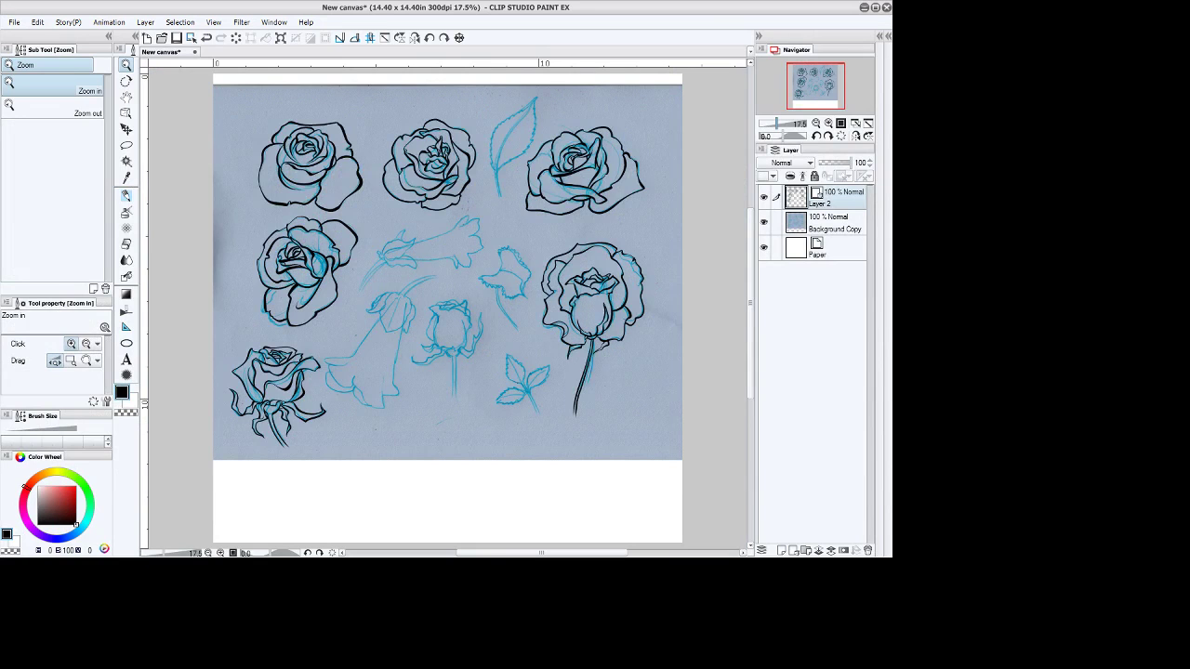
click(480, 340)
click(481, 340)
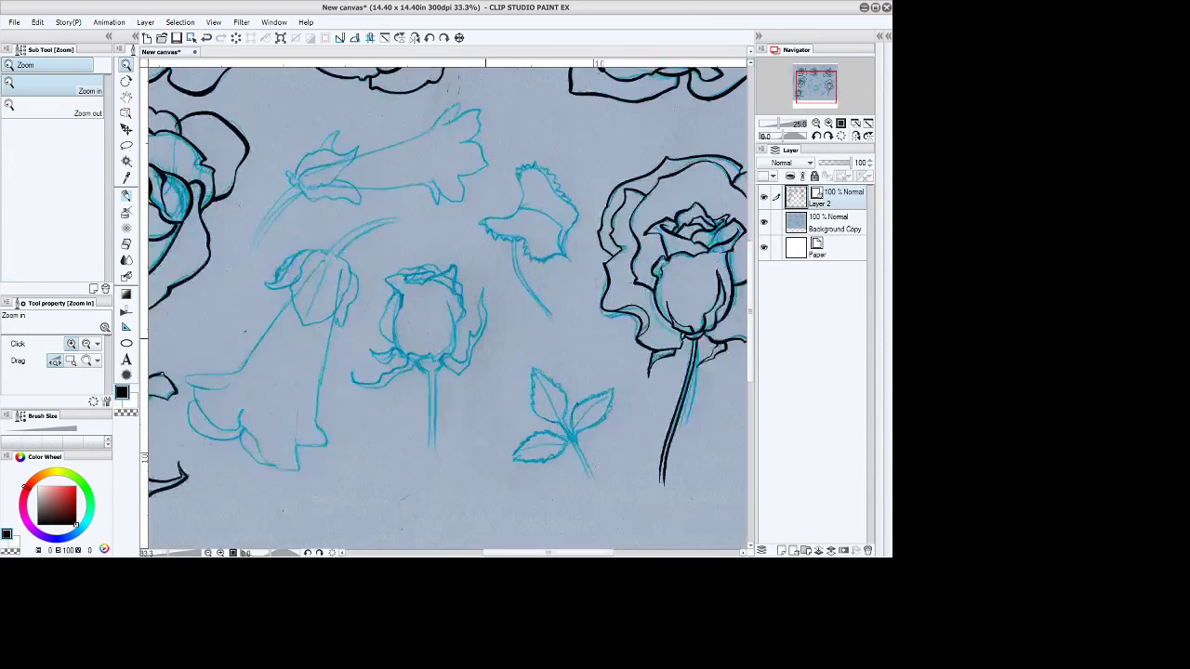
click(481, 340)
click(481, 341)
click(213, 21)
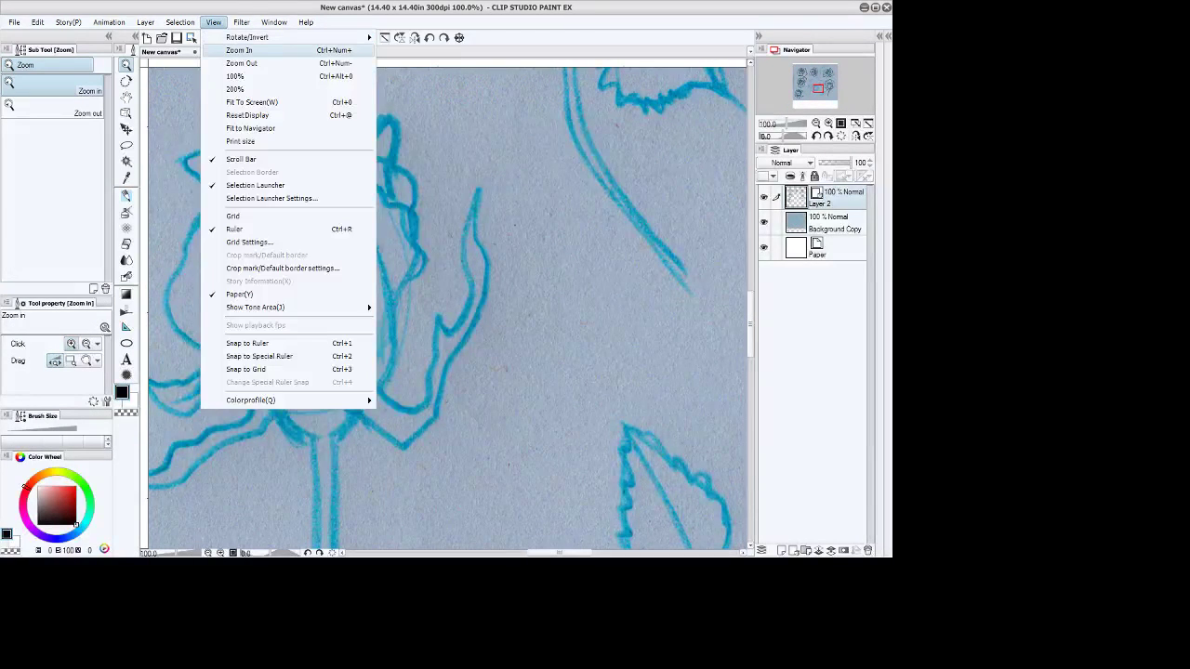
click(237, 64)
key(h)
drag(447, 307, 429, 322)
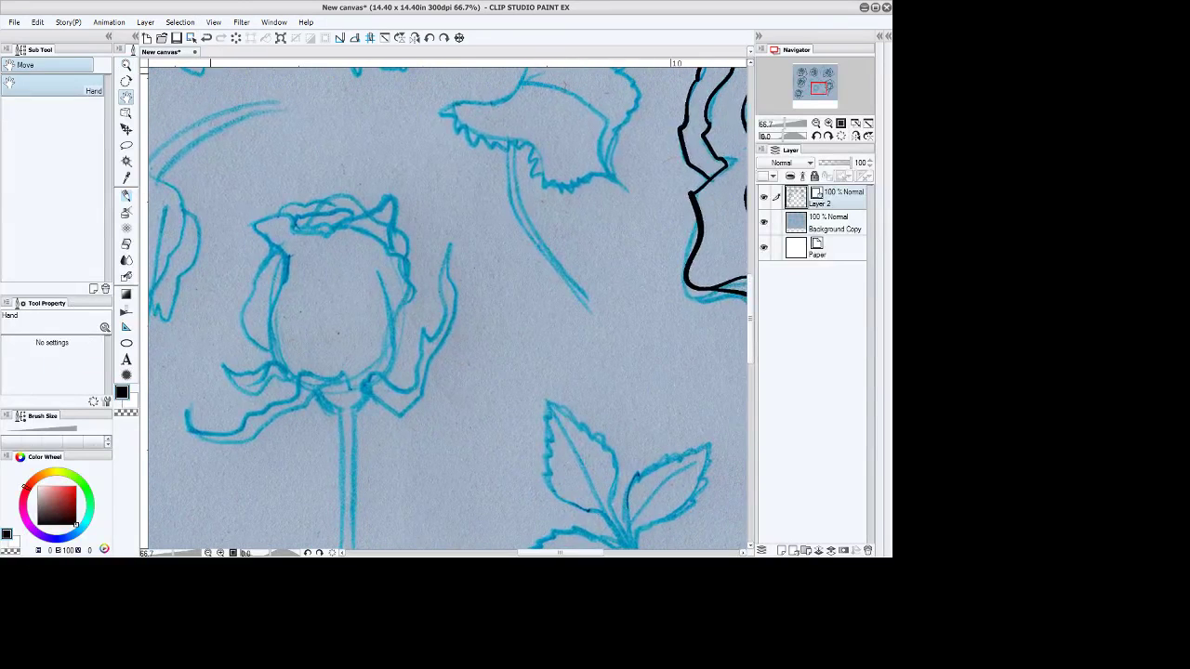
click(176, 38)
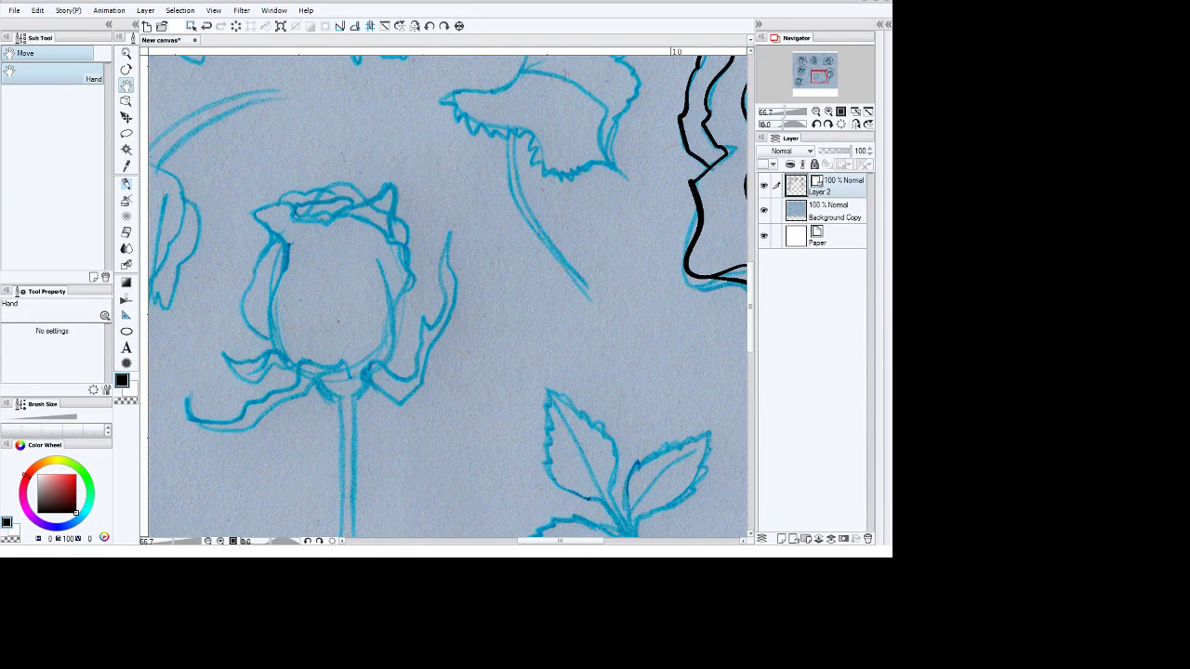
key(ctrl+s)
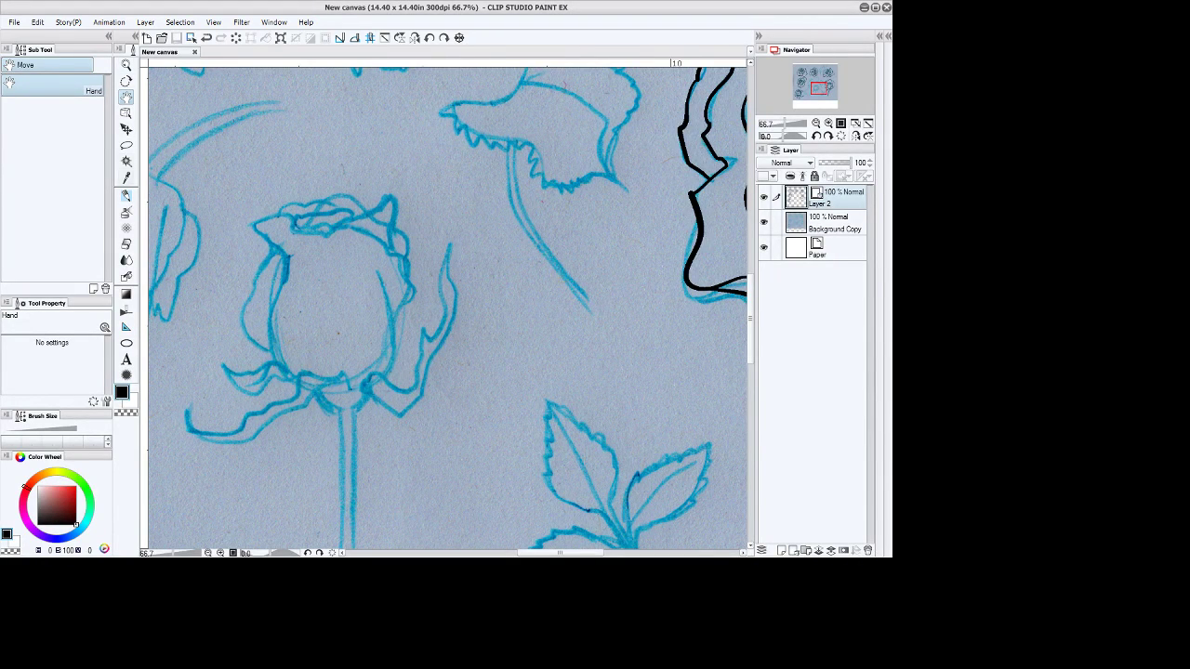
Ink the round bud's body outline and its rolled upper petal edge with the Pencil Ink brush.
click(127, 196)
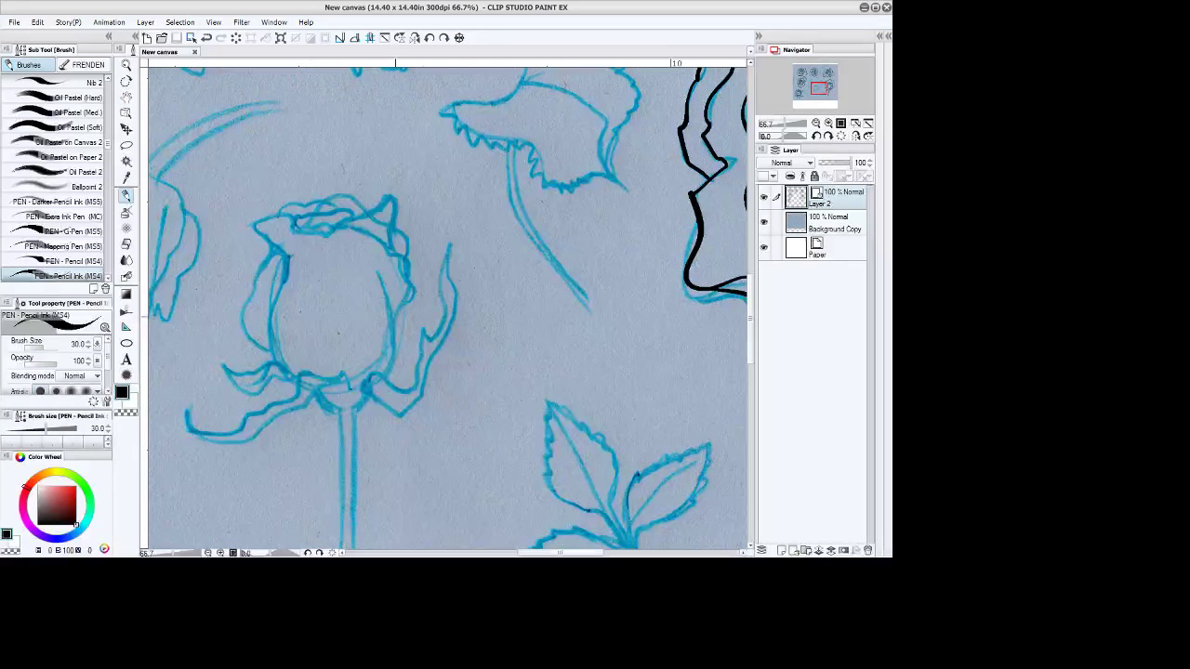
mouse_move(360, 260)
mouse_down()
mouse_move(391, 319)
mouse_move(370, 381)
mouse_up()
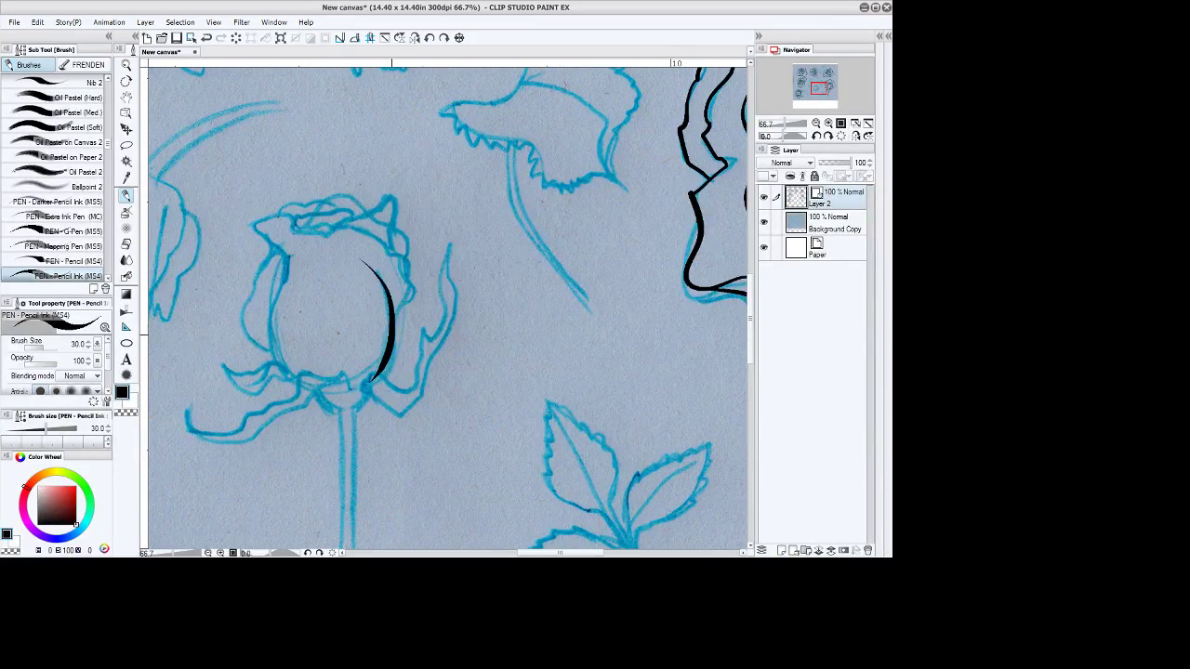
mouse_move(394, 316)
mouse_down()
mouse_move(410, 263)
mouse_move(378, 235)
mouse_move(294, 233)
mouse_move(280, 217)
mouse_move(245, 225)
mouse_move(284, 253)
mouse_move(269, 346)
mouse_move(296, 374)
mouse_up()
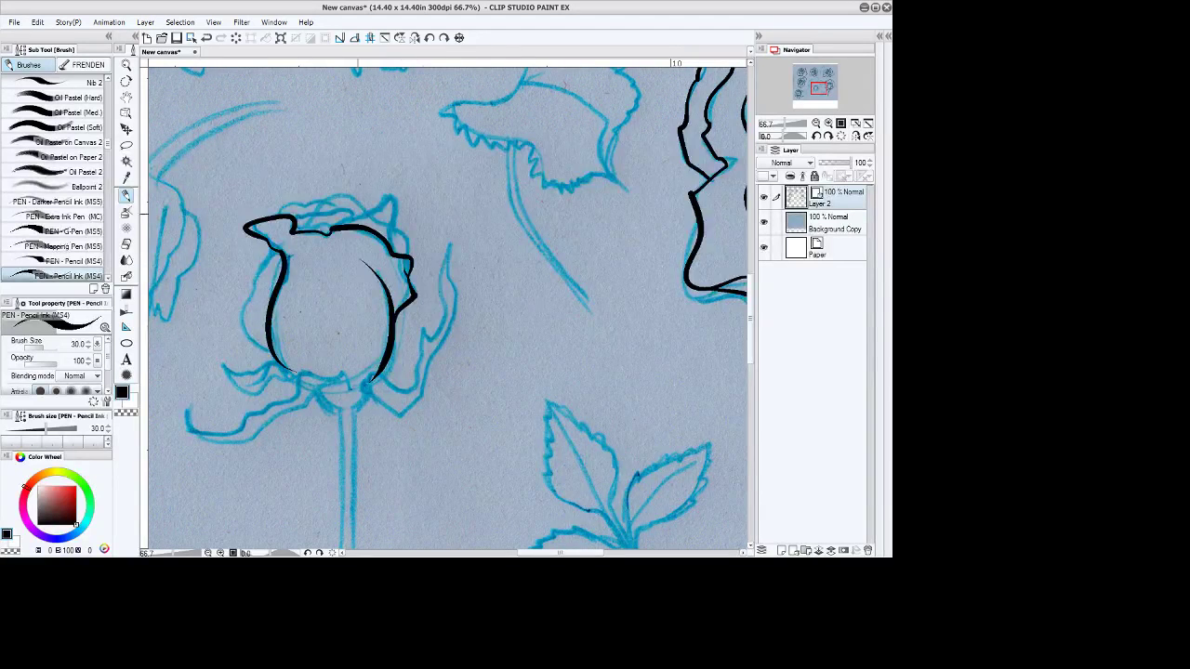
Ink the ruffled back petals along the round bud's top and the narrow side petal on its left.
mouse_move(343, 225)
mouse_down()
mouse_move(407, 197)
mouse_move(390, 244)
mouse_up()
mouse_move(407, 249)
mouse_down()
mouse_move(344, 195)
mouse_move(311, 208)
mouse_move(245, 297)
mouse_move(267, 350)
mouse_up()
key(e)
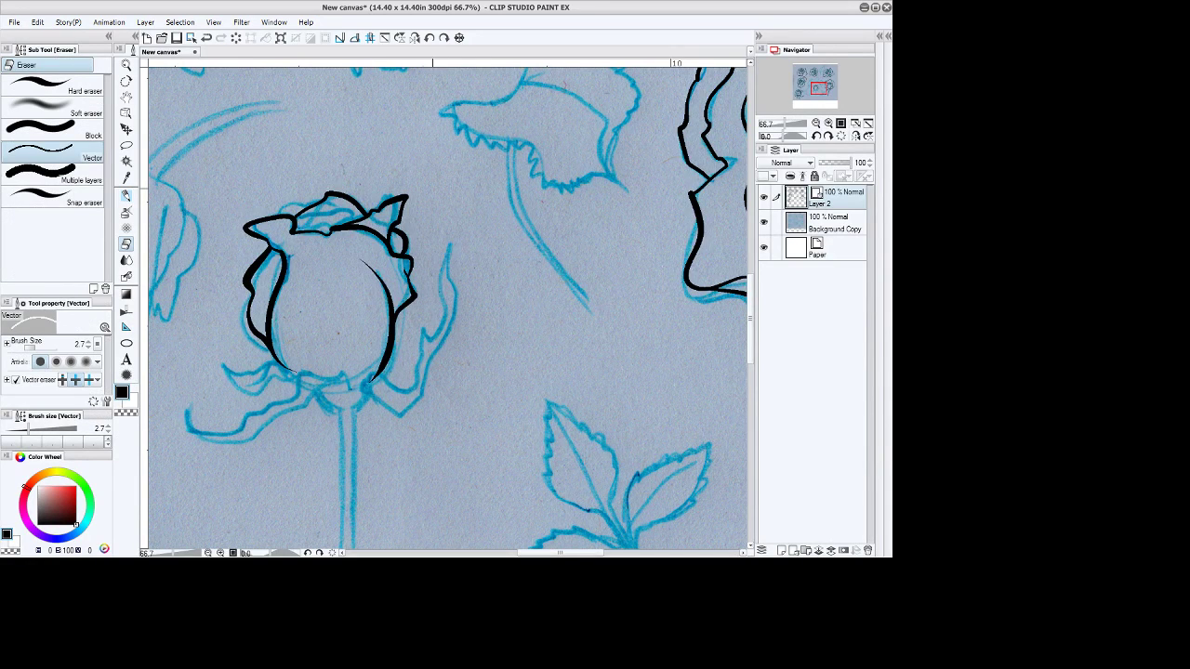
key(b)
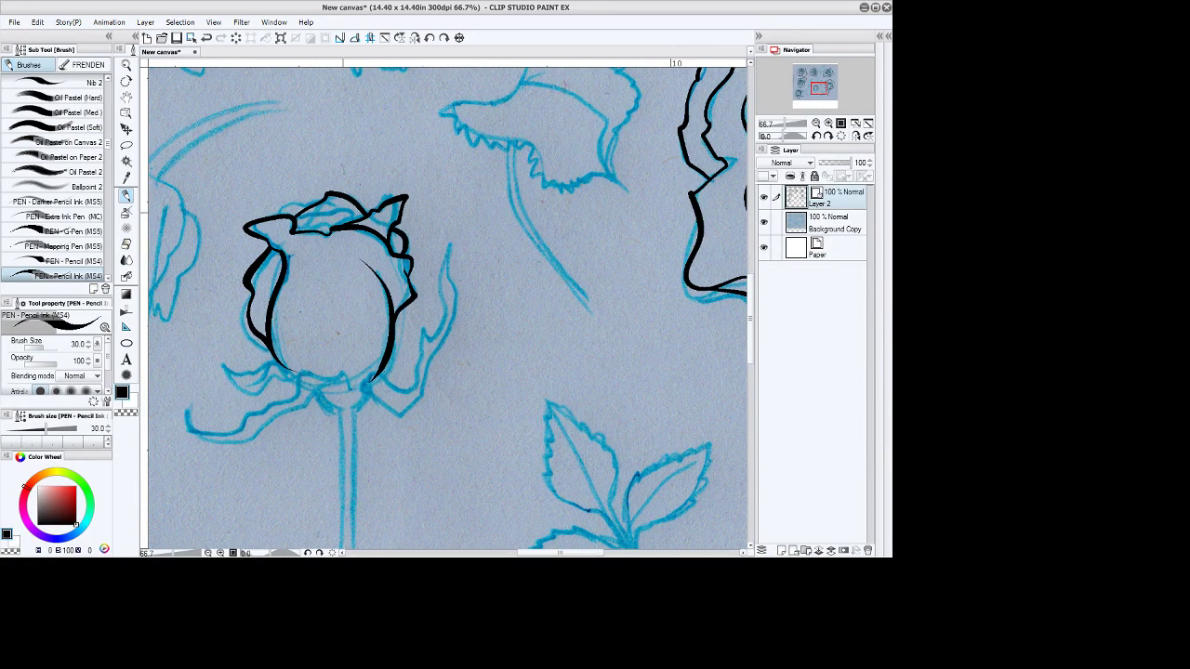
mouse_move(272, 214)
mouse_down()
mouse_move(296, 204)
mouse_move(365, 218)
mouse_up()
key(e)
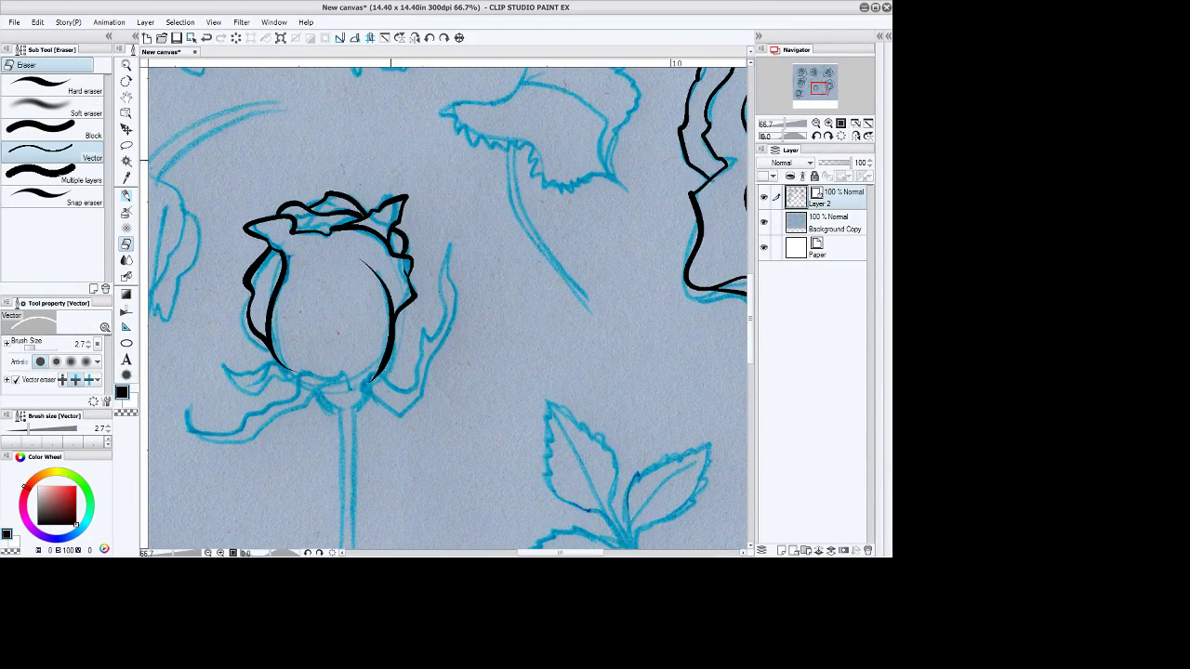
key(b)
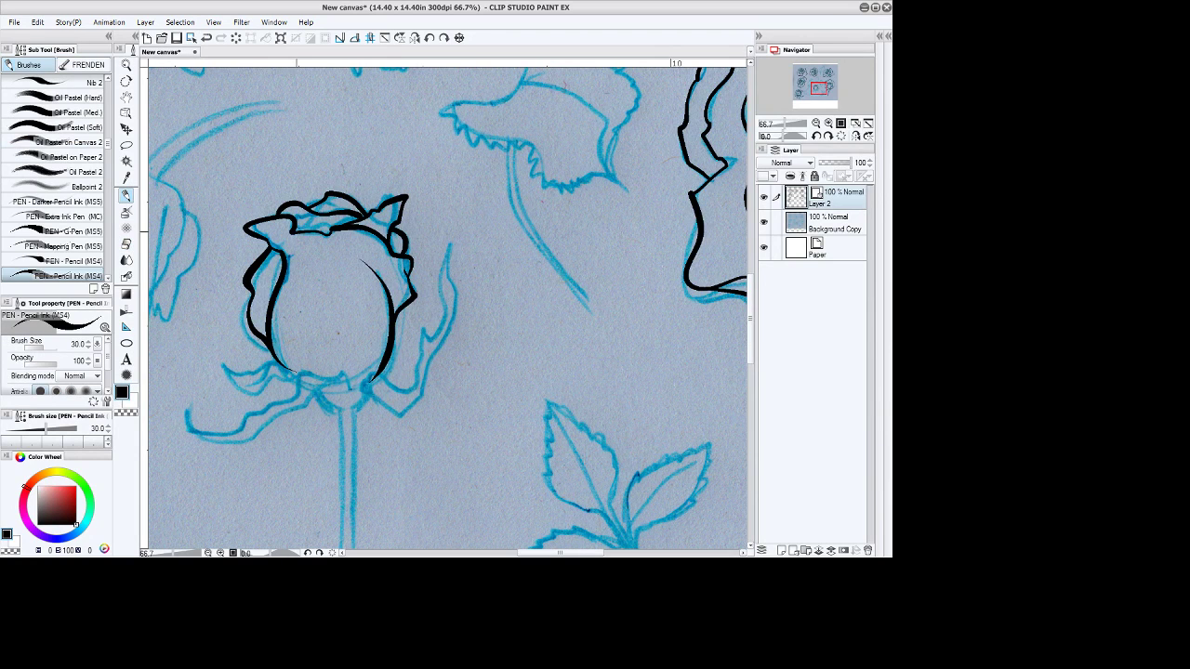
Ink the small overlapping folds just beneath the ruffled petals at the top of the round bud.
mouse_move(296, 229)
mouse_down()
mouse_move(312, 216)
mouse_move(348, 223)
mouse_move(313, 228)
mouse_move(325, 229)
mouse_up()
key(e)
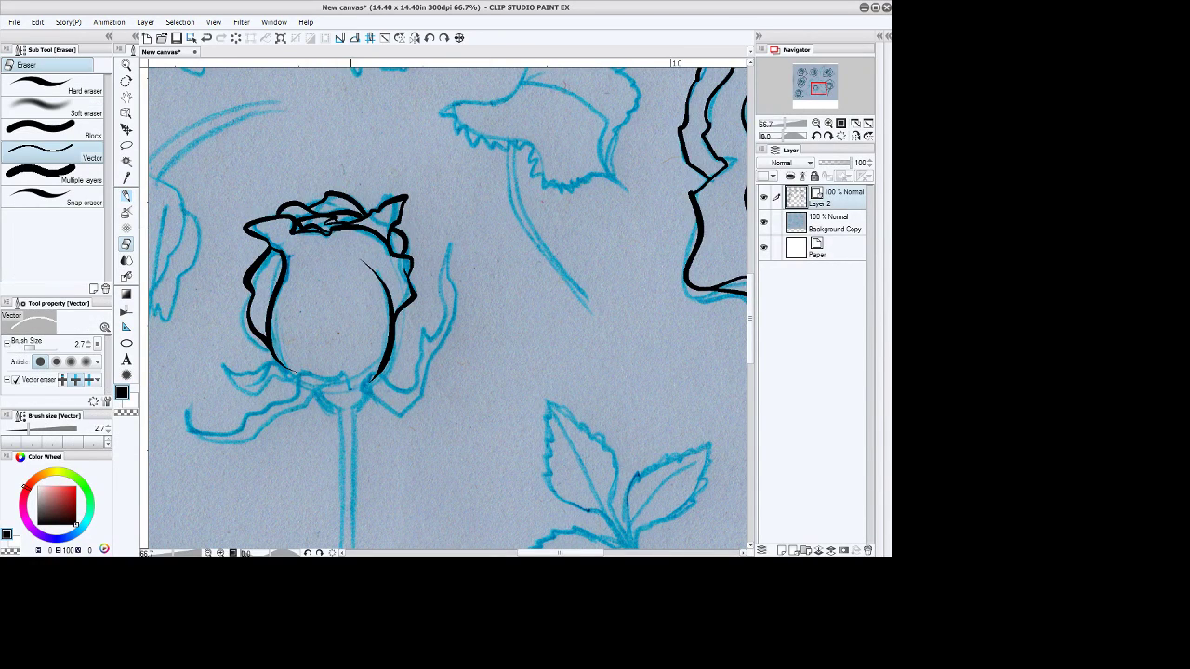
Ink the round bud's curling sepals, the small cup between them and the narrow petal edge on its right.
key(h)
drag(261, 348, 272, 246)
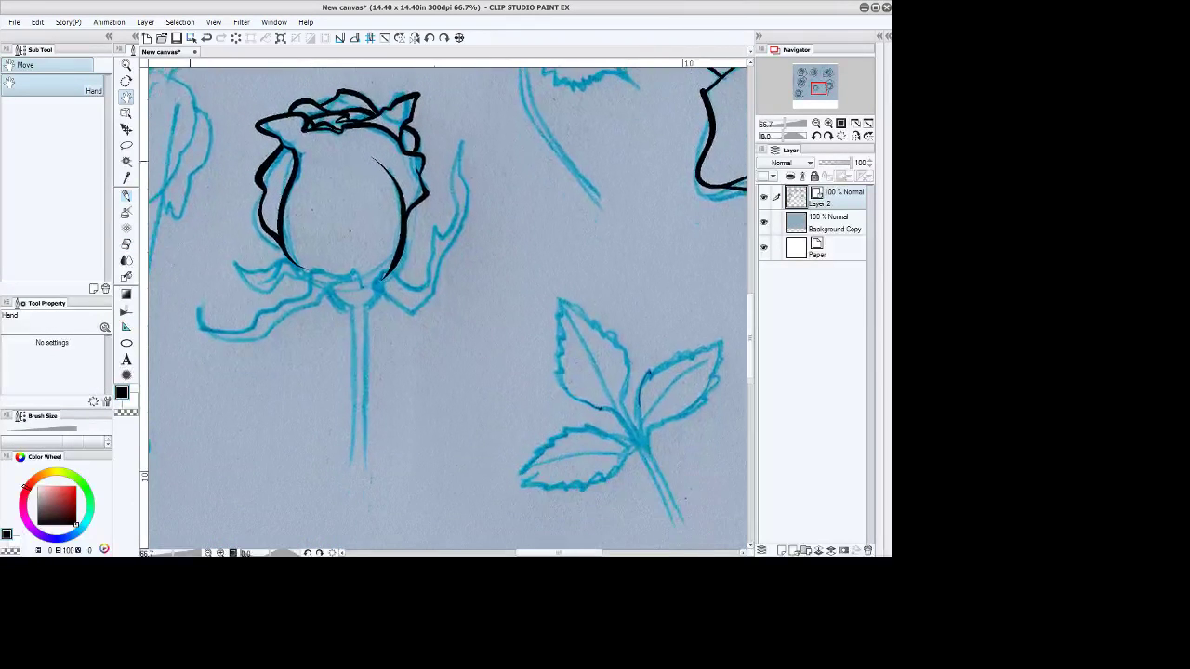
key(b)
mouse_move(362, 286)
mouse_down()
mouse_move(307, 273)
mouse_move(257, 324)
mouse_move(231, 331)
mouse_move(206, 302)
mouse_move(215, 333)
mouse_move(272, 332)
mouse_move(278, 311)
mouse_move(346, 290)
mouse_move(357, 268)
mouse_move(373, 279)
mouse_move(395, 264)
mouse_move(406, 285)
mouse_move(426, 280)
mouse_move(472, 130)
mouse_move(423, 306)
mouse_move(405, 313)
mouse_move(374, 289)
mouse_up()
key(e)
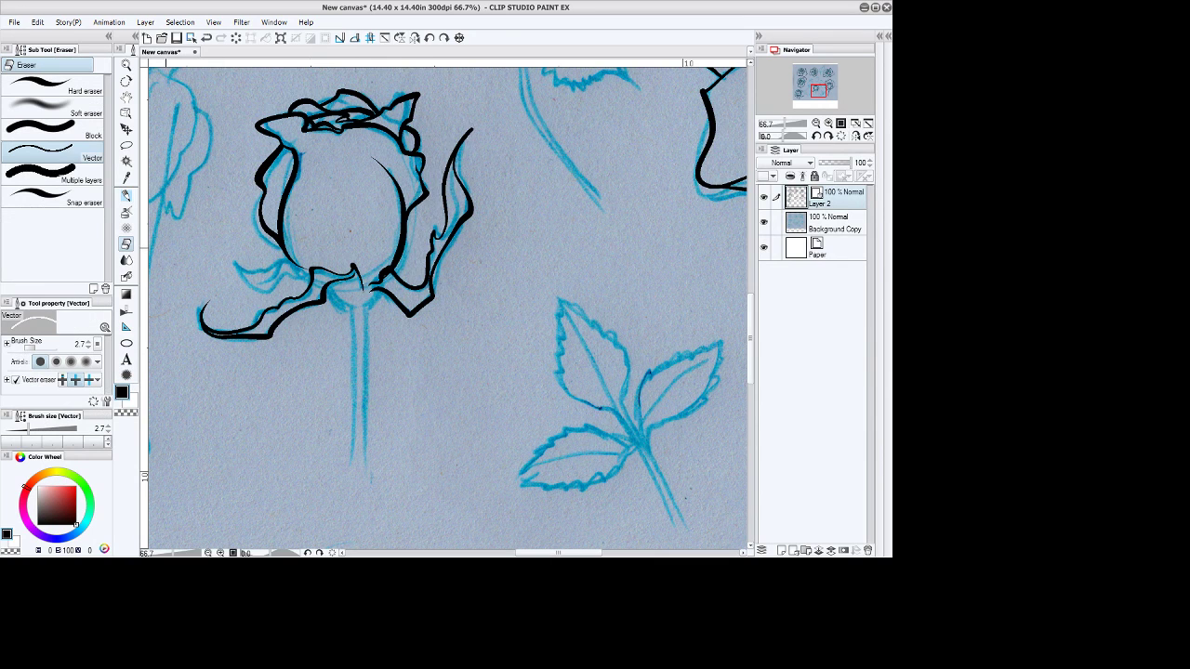
key(b)
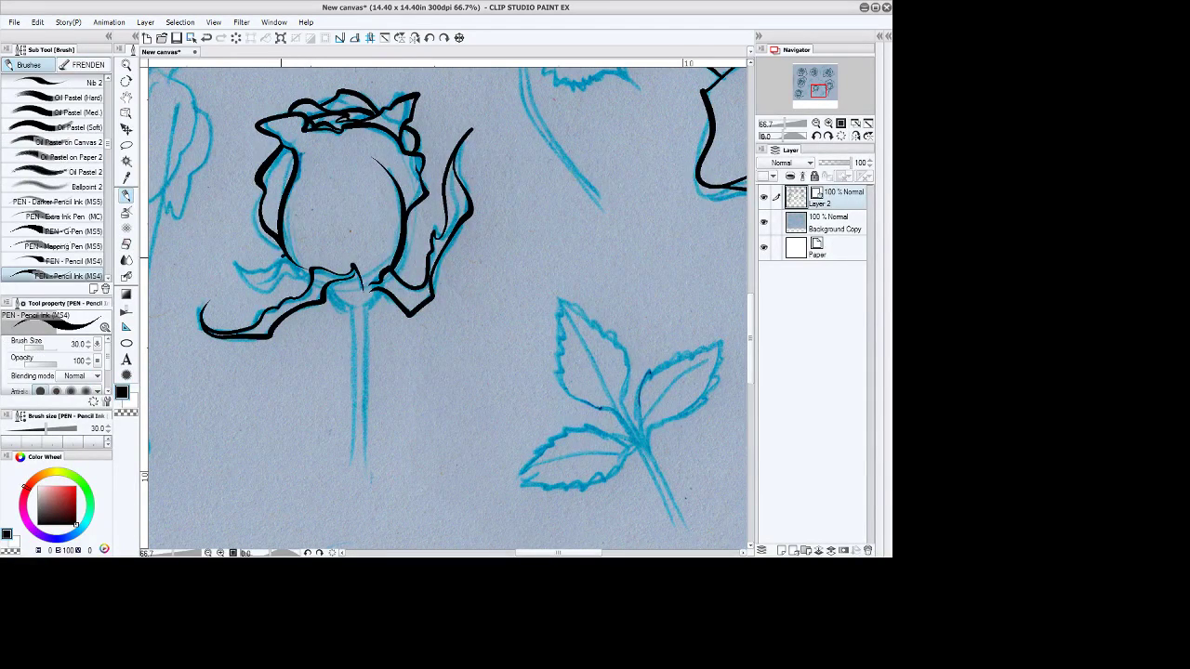
mouse_move(283, 257)
mouse_down()
mouse_move(263, 277)
mouse_move(273, 266)
mouse_move(246, 271)
mouse_move(236, 258)
mouse_move(267, 291)
mouse_move(304, 272)
mouse_move(293, 264)
mouse_up()
drag(302, 269, 287, 252)
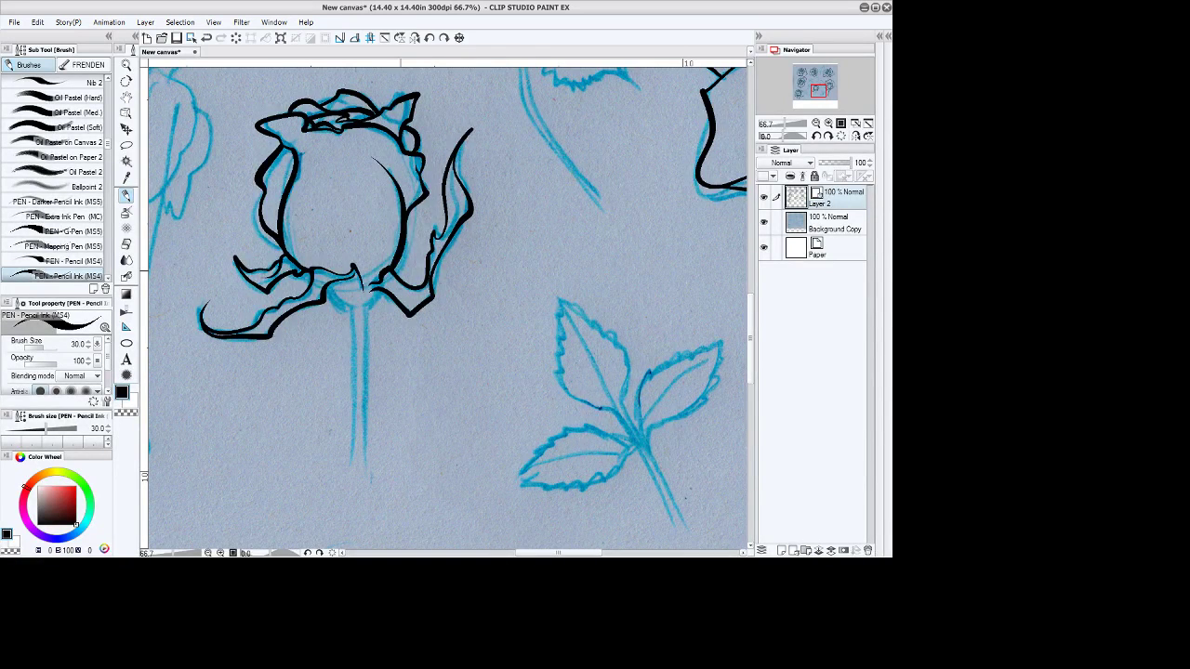
drag(406, 253, 421, 202)
mouse_move(329, 285)
mouse_down()
mouse_move(366, 292)
mouse_move(374, 276)
mouse_up()
Ink both edges of the round bud's straight stem and erase the line ends overlapping the sepal cup.
mouse_move(331, 294)
mouse_down()
mouse_move(368, 286)
mouse_move(345, 370)
mouse_move(342, 502)
mouse_up()
key(ctrl+z)
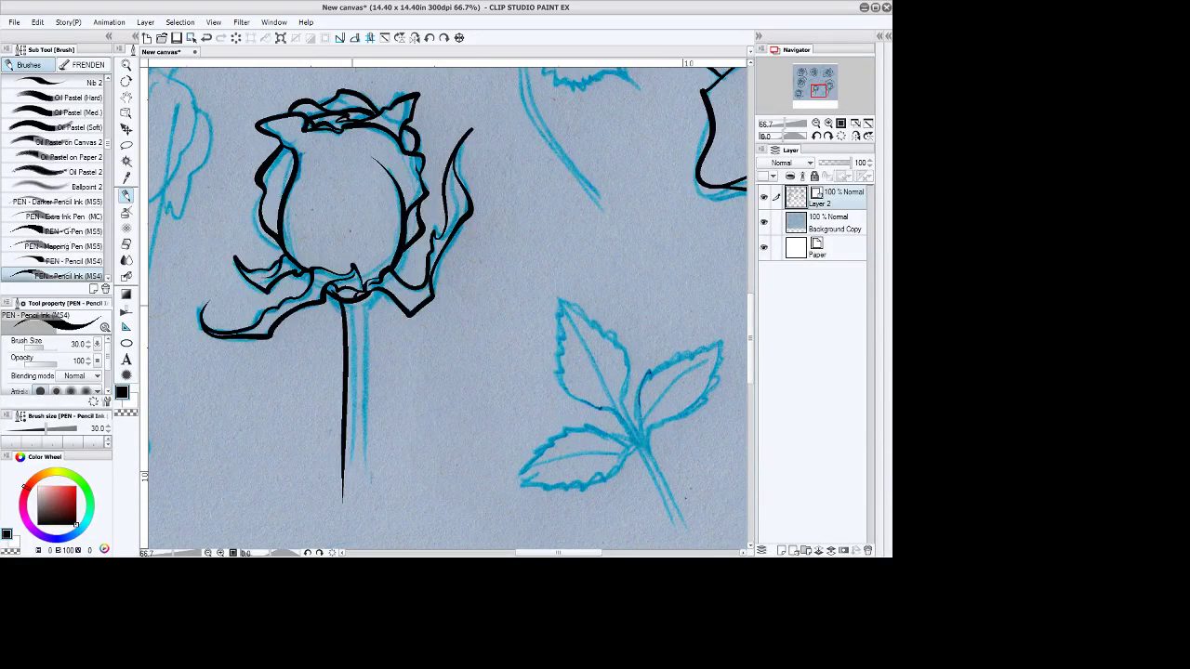
drag(352, 303, 347, 504)
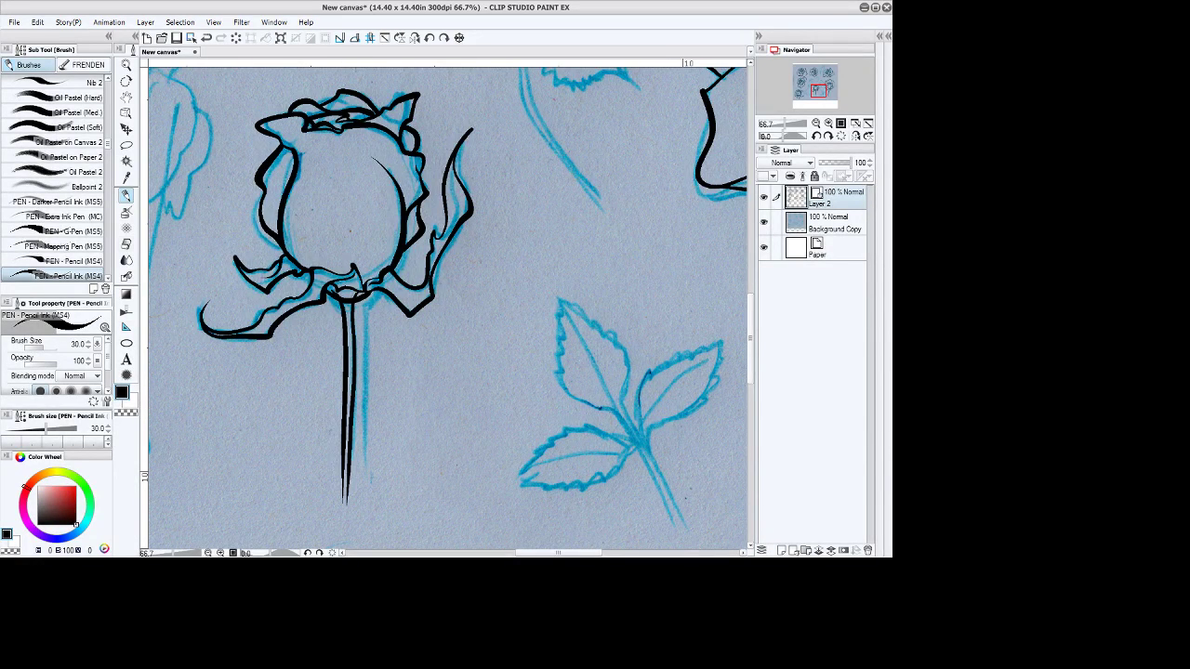
key(ctrl+z)
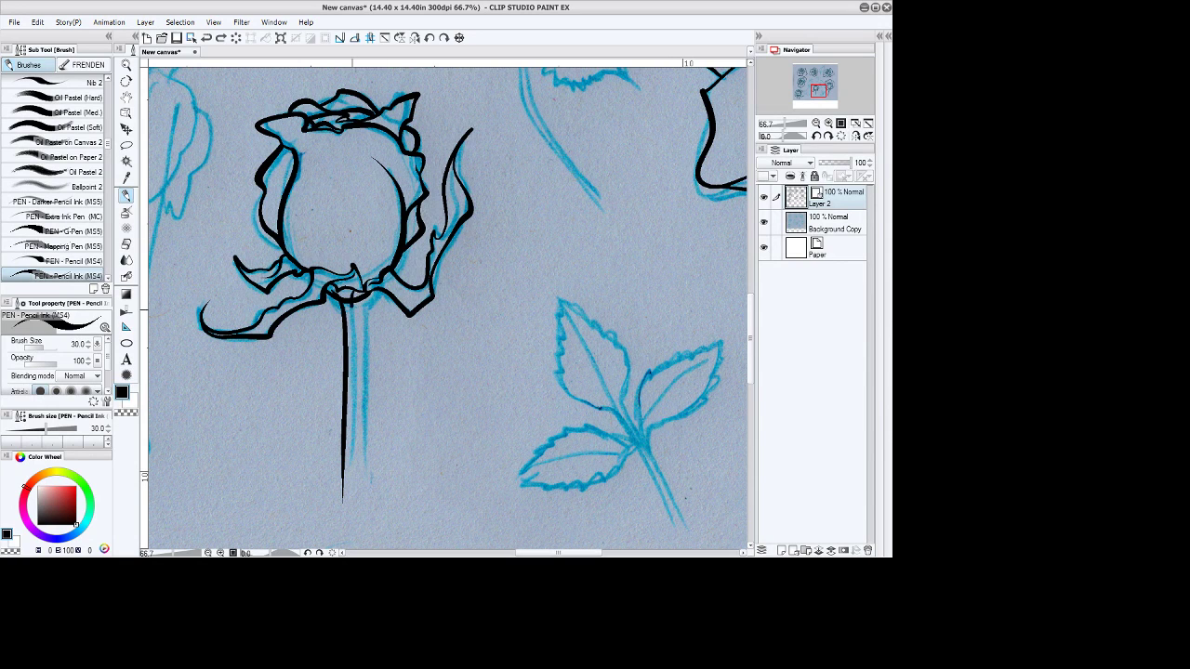
drag(353, 306, 349, 498)
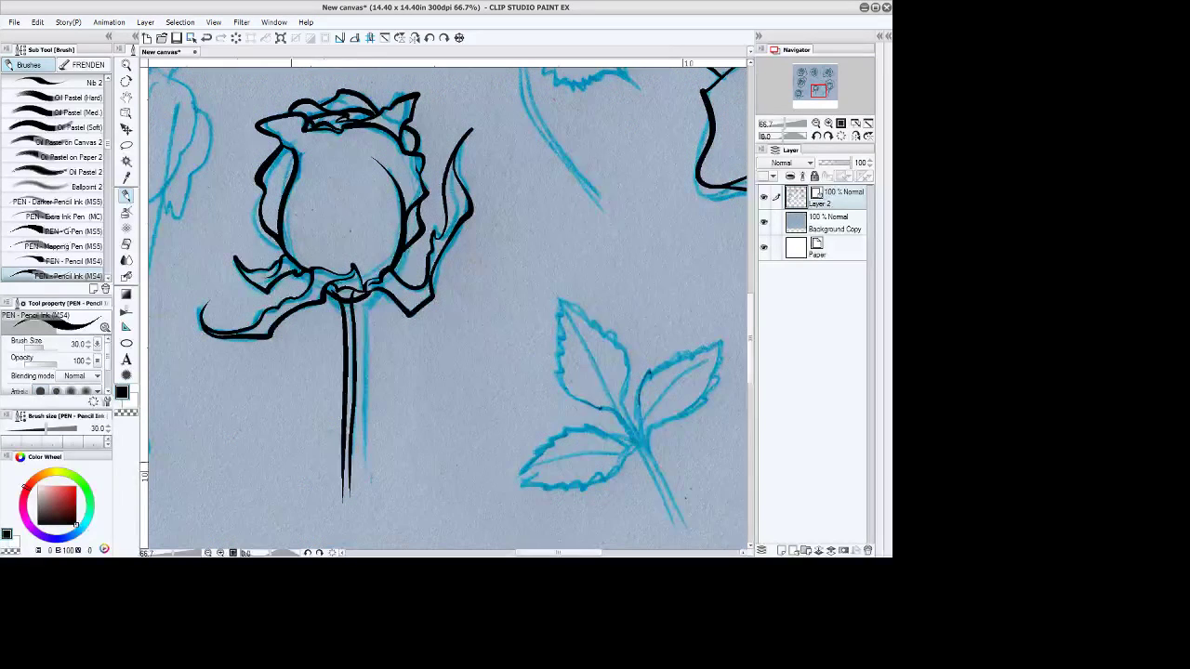
key(e)
click(346, 300)
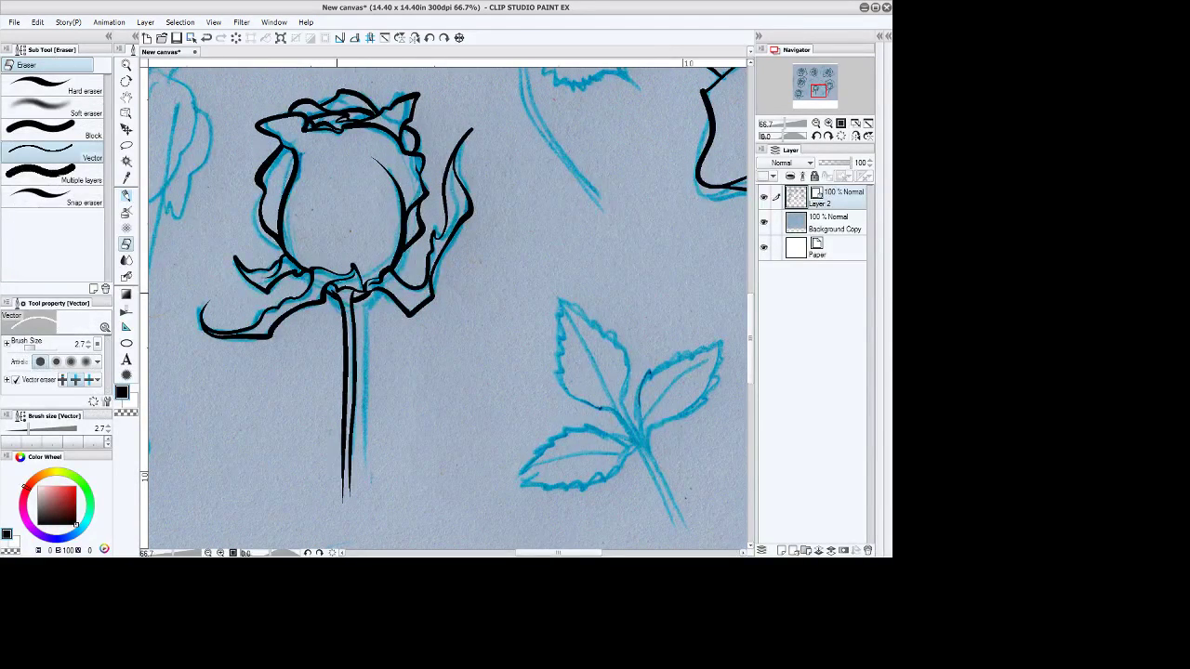
click(352, 295)
Ink the serrated outline of the single leaf beside the sheet's upper-right rose and both lines of its midrib and stem.
click(385, 38)
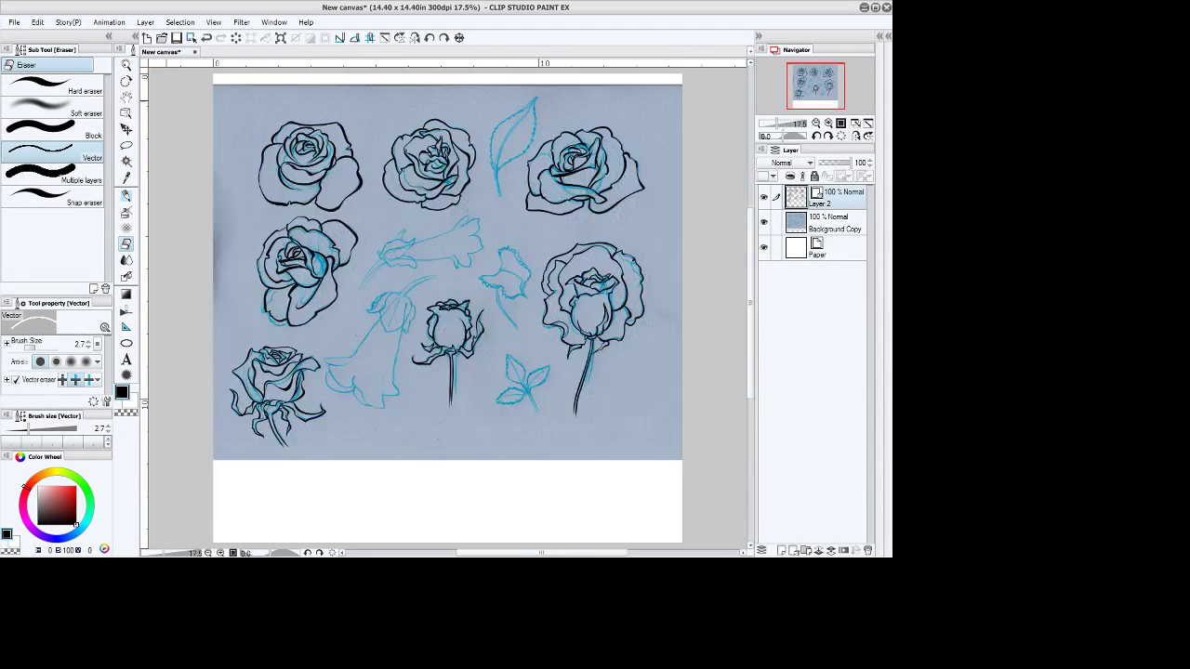
click(126, 65)
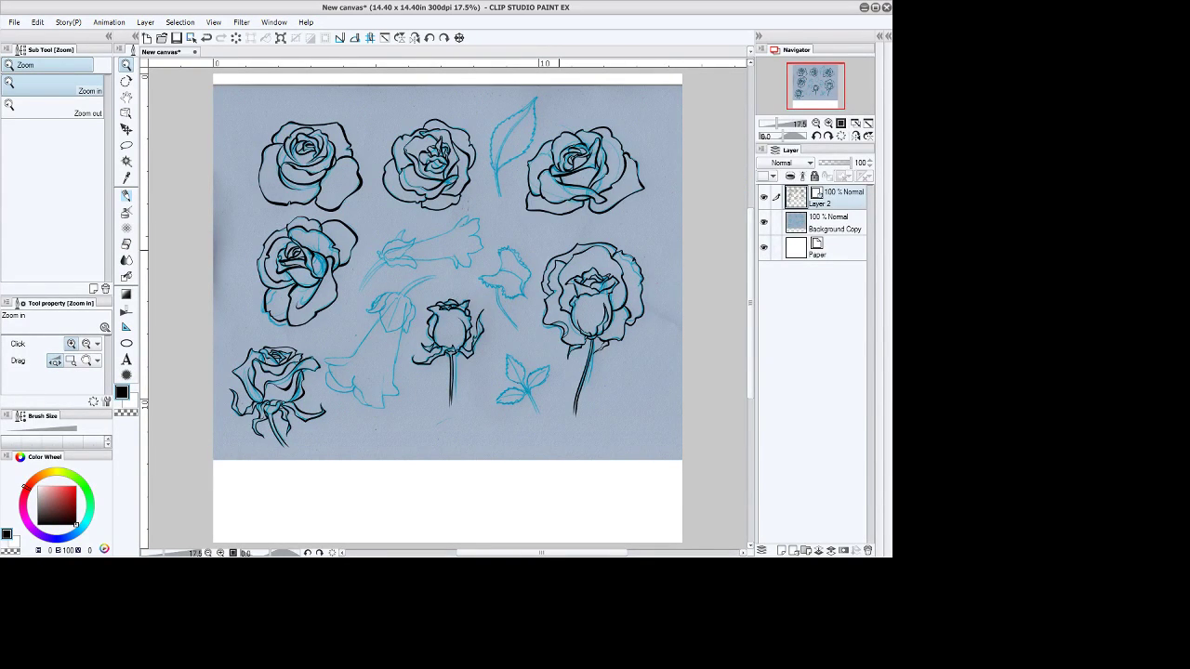
mouse_move(535, 114)
mouse_down()
mouse_move(585, 112)
mouse_move(457, 196)
mouse_up()
key(space)
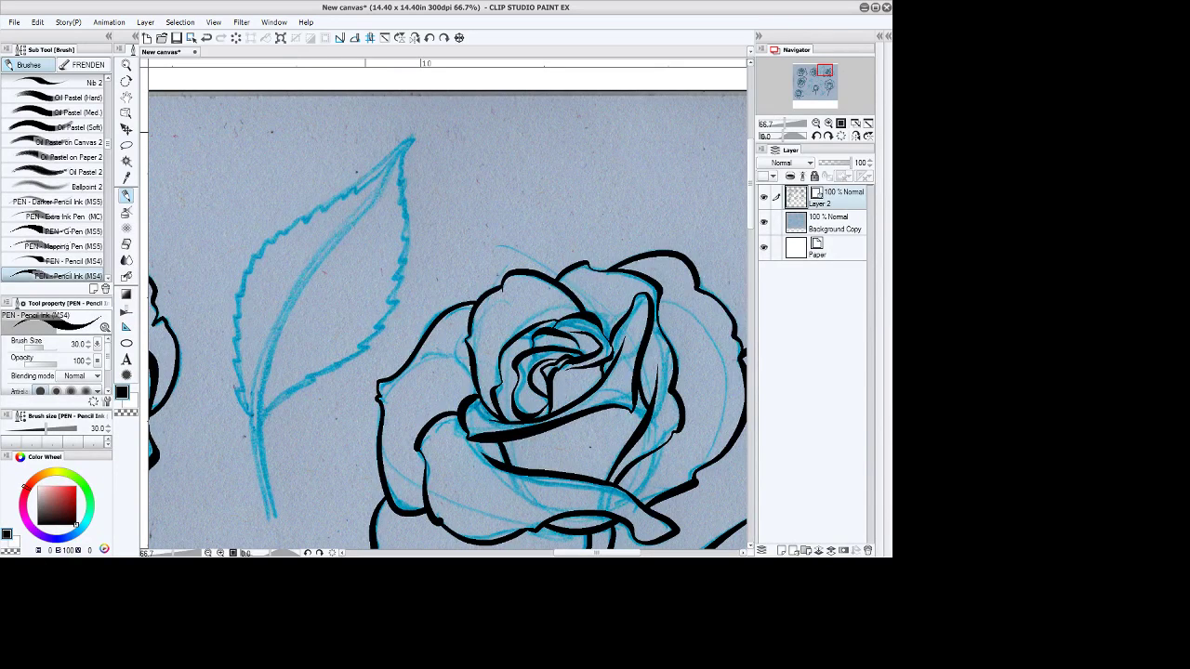
mouse_move(247, 414)
mouse_down()
mouse_move(232, 388)
mouse_move(233, 312)
mouse_move(260, 248)
mouse_move(361, 189)
mouse_move(415, 137)
mouse_move(407, 248)
mouse_move(375, 325)
mouse_move(339, 368)
mouse_move(263, 416)
mouse_up()
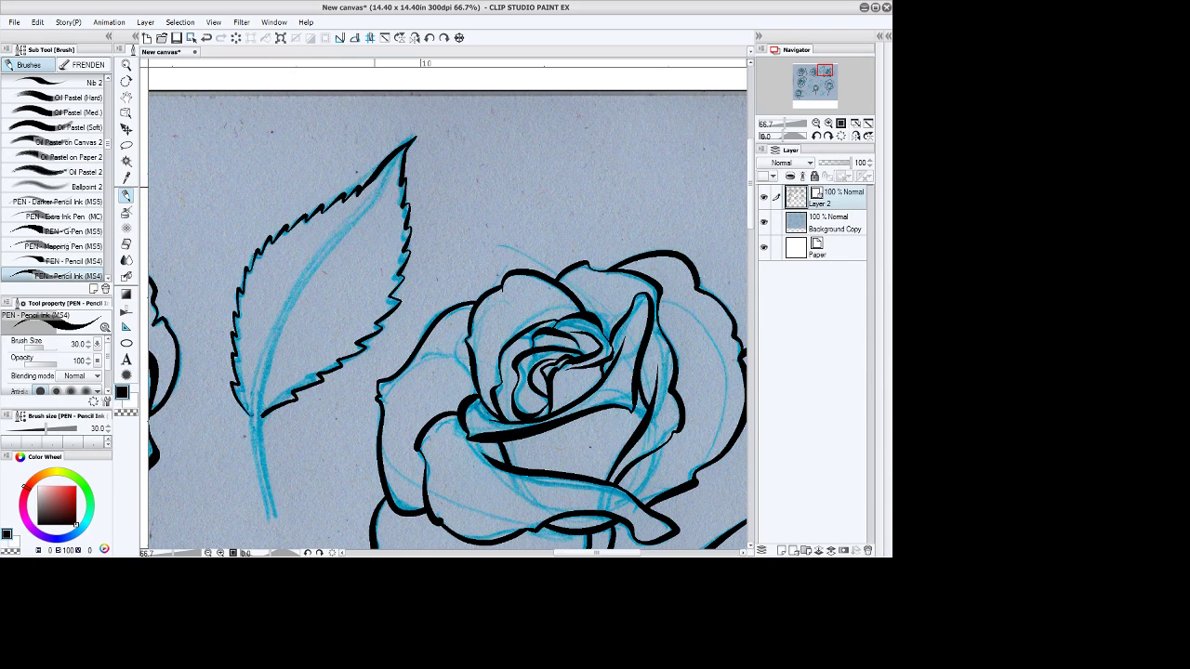
mouse_move(388, 166)
mouse_down()
mouse_move(269, 339)
mouse_move(252, 433)
mouse_move(275, 530)
mouse_up()
mouse_move(374, 199)
mouse_down()
mouse_move(266, 367)
mouse_move(258, 439)
mouse_move(286, 531)
mouse_up()
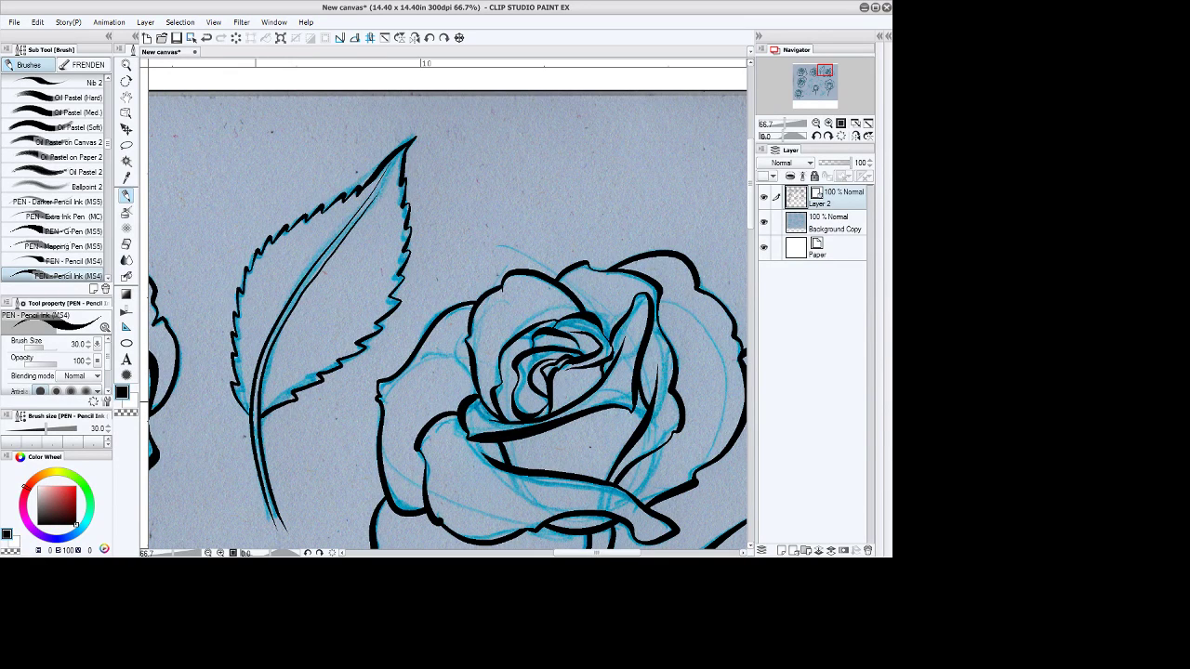
Mirror the canvas view horizontally and ink the upper half of the folded leaf with its serrated outer edge.
key(ctrl+0)
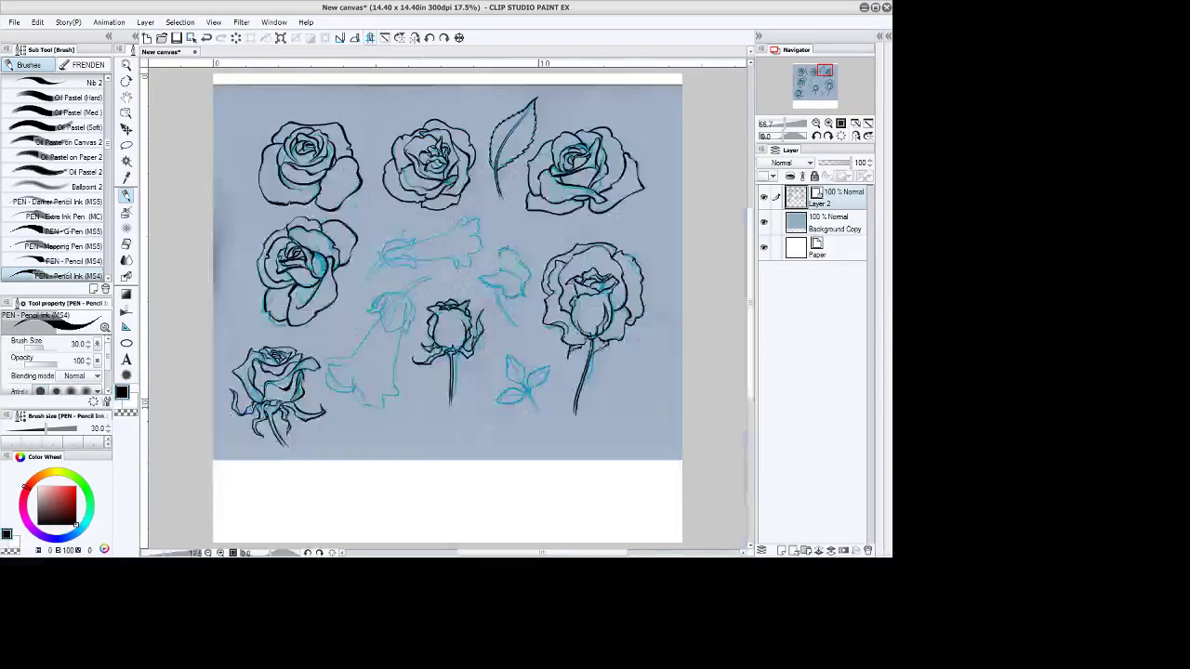
key(ctrl+space)
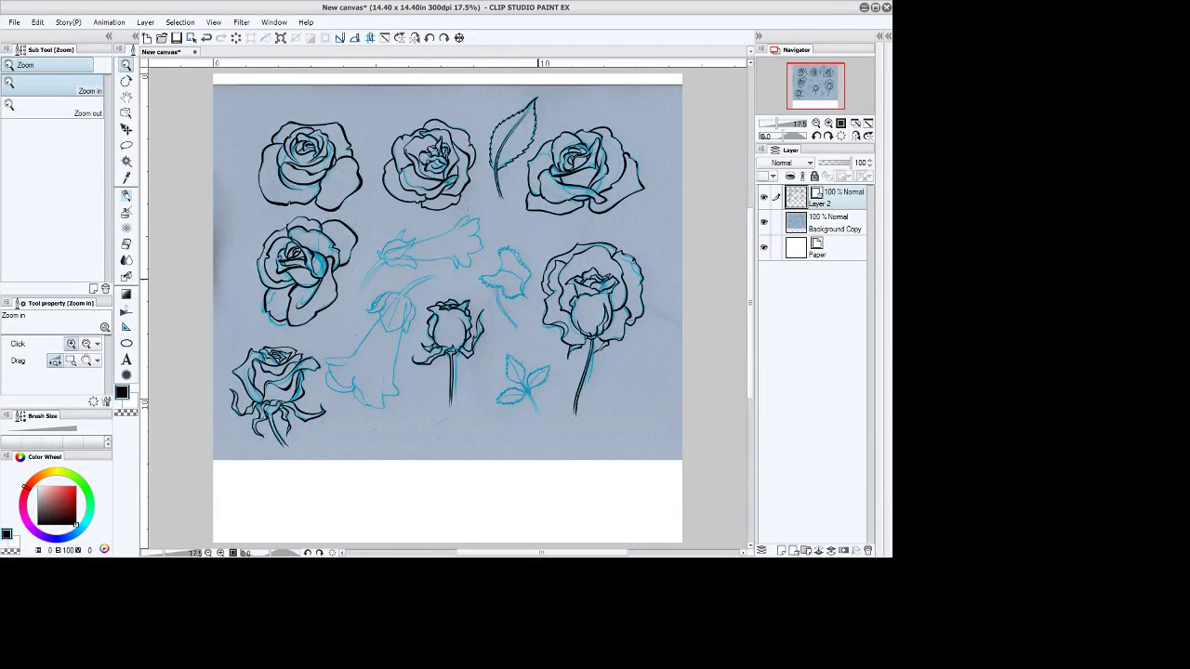
click(538, 279)
click(538, 279)
click(538, 278)
click(538, 279)
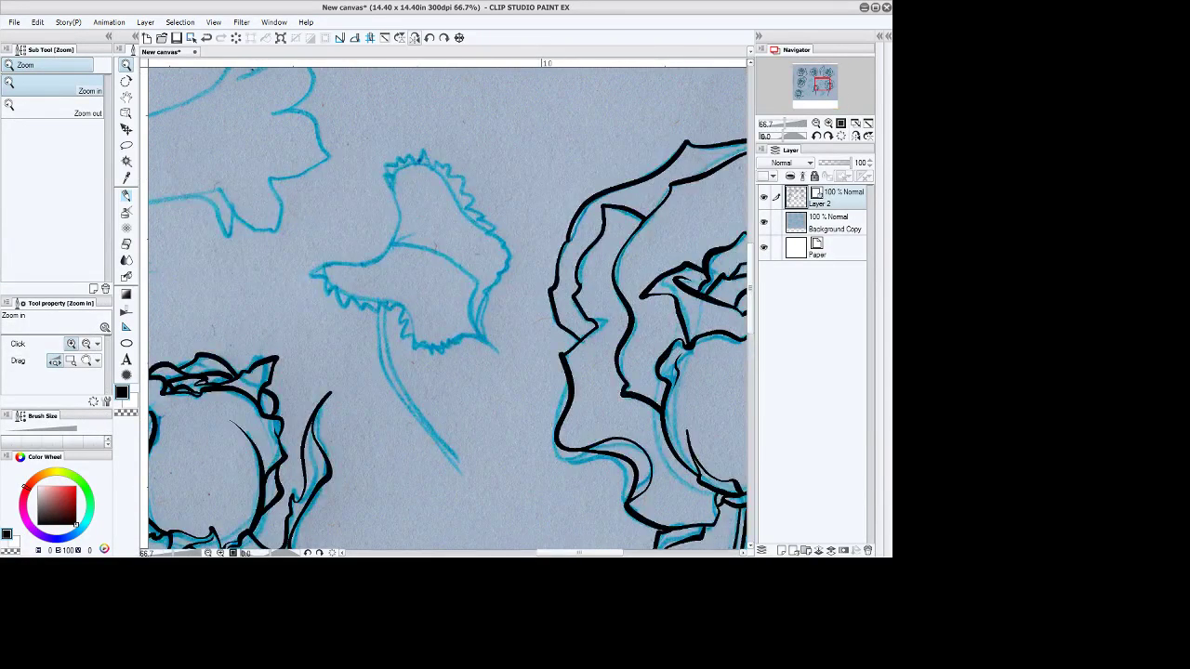
click(415, 37)
click(579, 261)
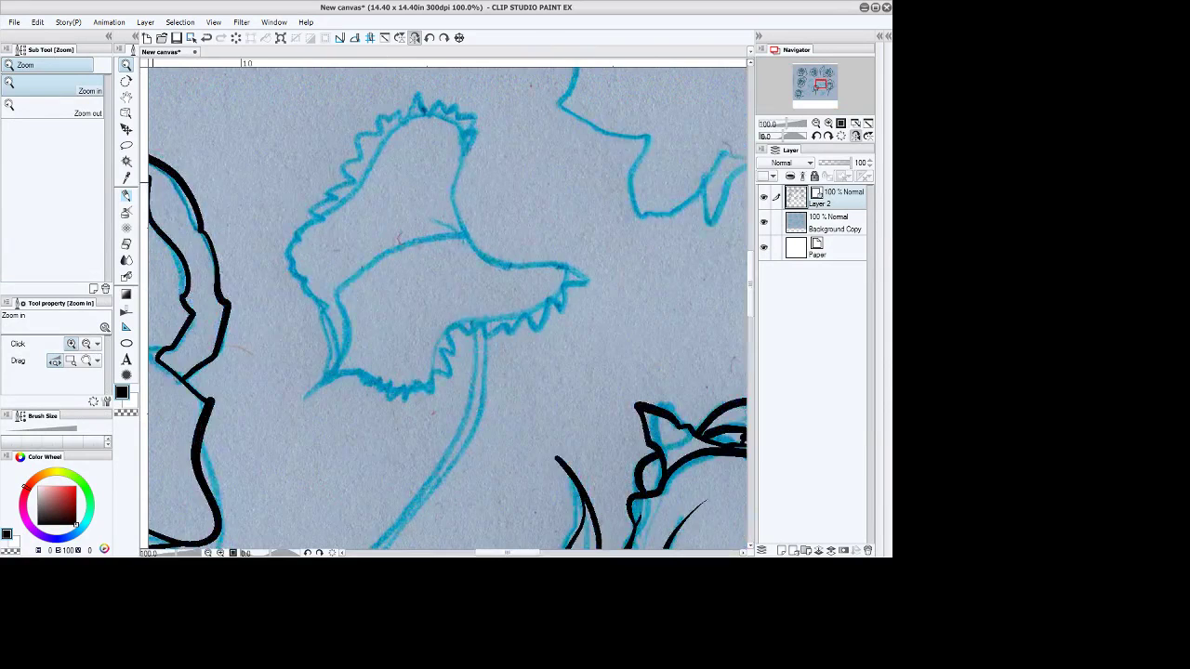
key(space)
drag(447, 308, 371, 374)
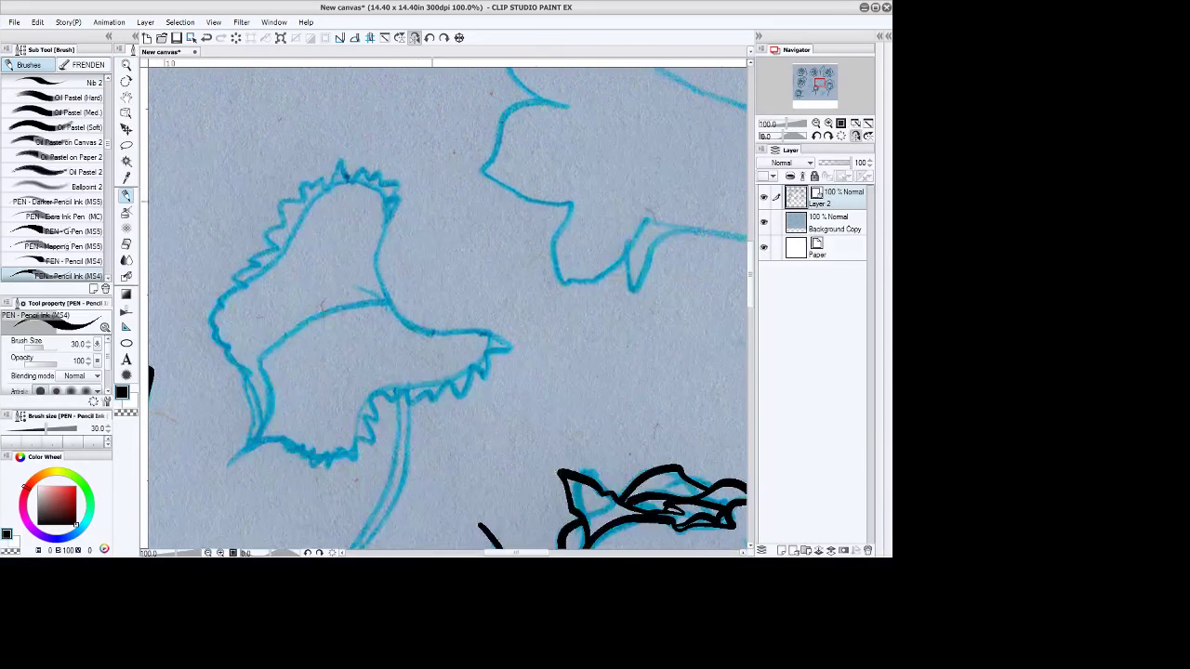
mouse_move(389, 301)
mouse_down()
mouse_move(377, 260)
mouse_move(398, 184)
mouse_move(372, 169)
mouse_move(326, 175)
mouse_move(283, 197)
mouse_move(277, 223)
mouse_up()
mouse_move(267, 248)
mouse_down()
mouse_move(201, 296)
mouse_move(204, 331)
mouse_move(235, 361)
mouse_move(253, 413)
mouse_move(221, 463)
mouse_up()
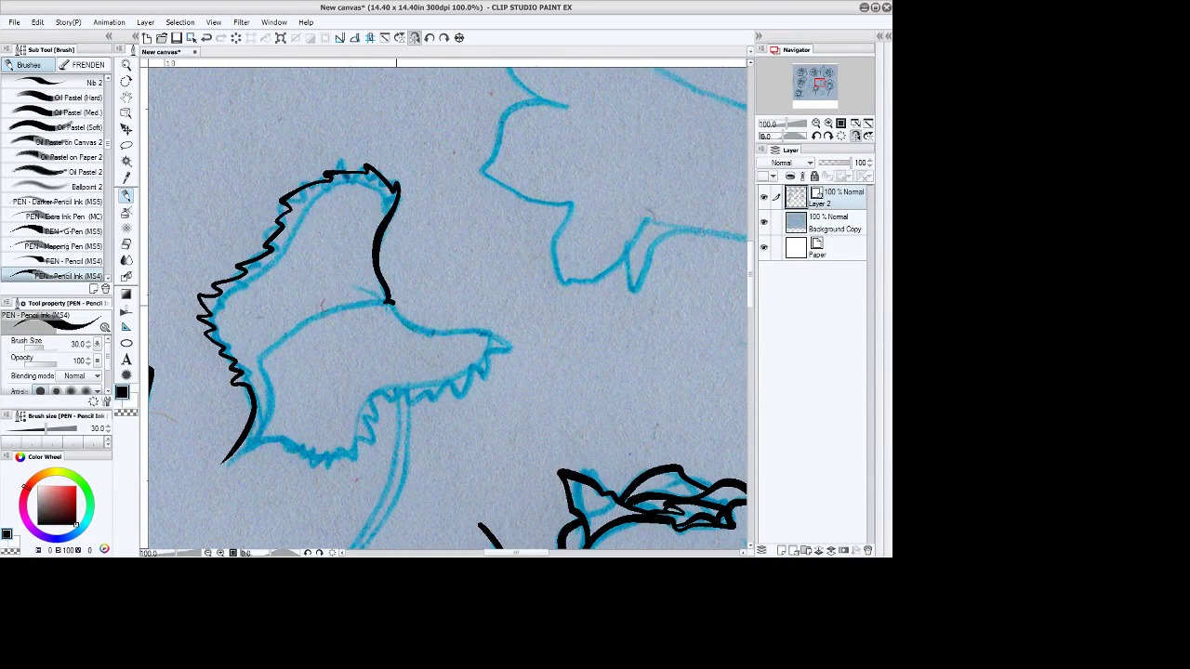
Ink the folded leaf's front half with its fold line and serrated lower edge, plus both edges of its curved stem.
mouse_move(392, 303)
mouse_down()
mouse_move(483, 330)
mouse_move(509, 355)
mouse_move(459, 398)
mouse_move(465, 381)
mouse_move(456, 398)
mouse_move(375, 404)
mouse_move(360, 446)
mouse_move(330, 465)
mouse_move(251, 444)
mouse_move(218, 463)
mouse_up()
mouse_move(385, 303)
mouse_down()
mouse_move(281, 336)
mouse_move(264, 357)
mouse_move(271, 408)
mouse_move(253, 435)
mouse_up()
scroll(446, 307, down, 5)
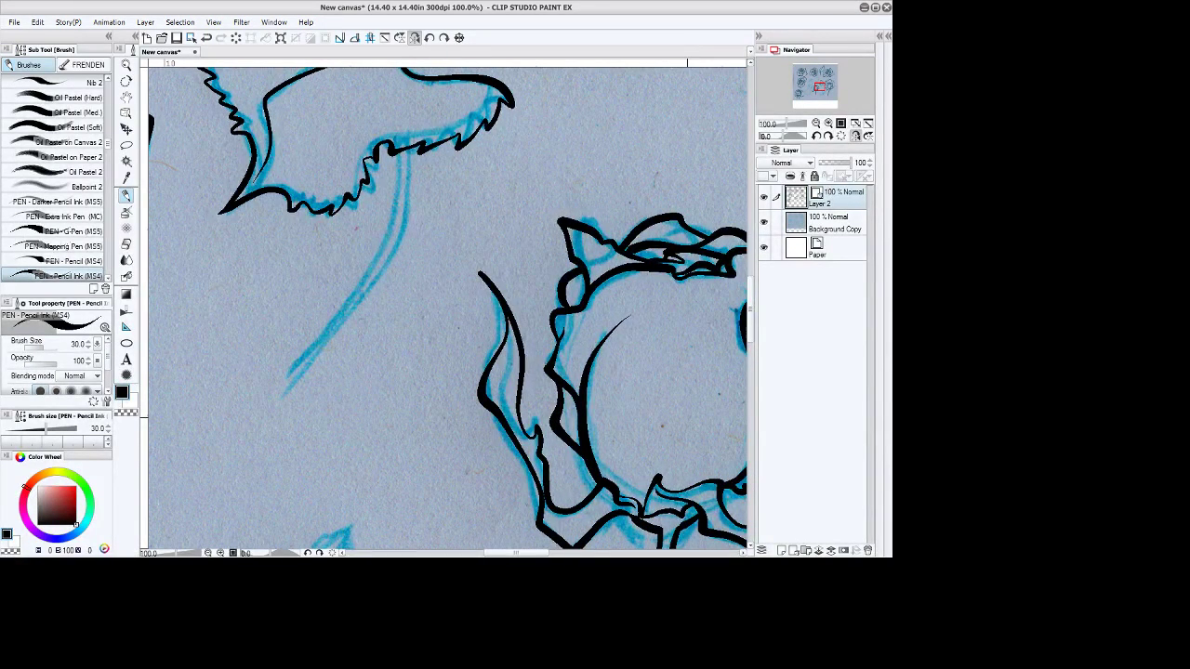
scroll(447, 307, up, 1)
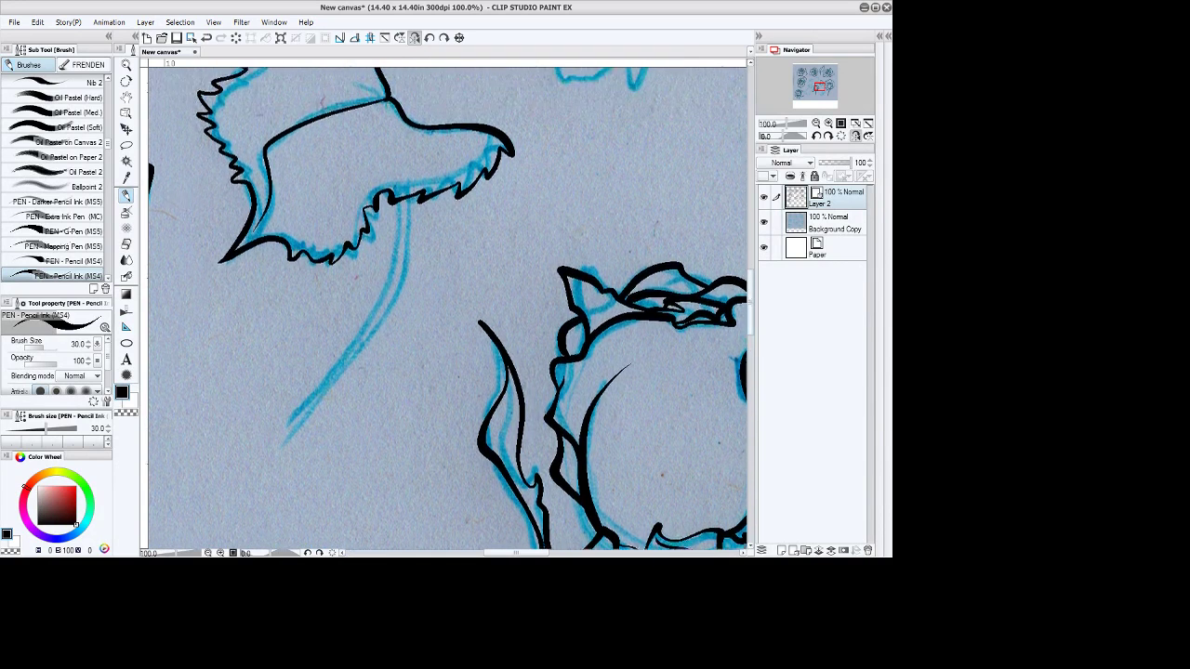
mouse_move(405, 212)
mouse_down()
mouse_move(335, 391)
mouse_move(258, 482)
mouse_up()
mouse_move(401, 210)
mouse_down()
mouse_move(365, 335)
mouse_move(256, 472)
mouse_up()
Rotate the canvas view to -30 degrees so the three-leaf sprig stands upright, framed at 100% zoom.
key(ctrl+0)
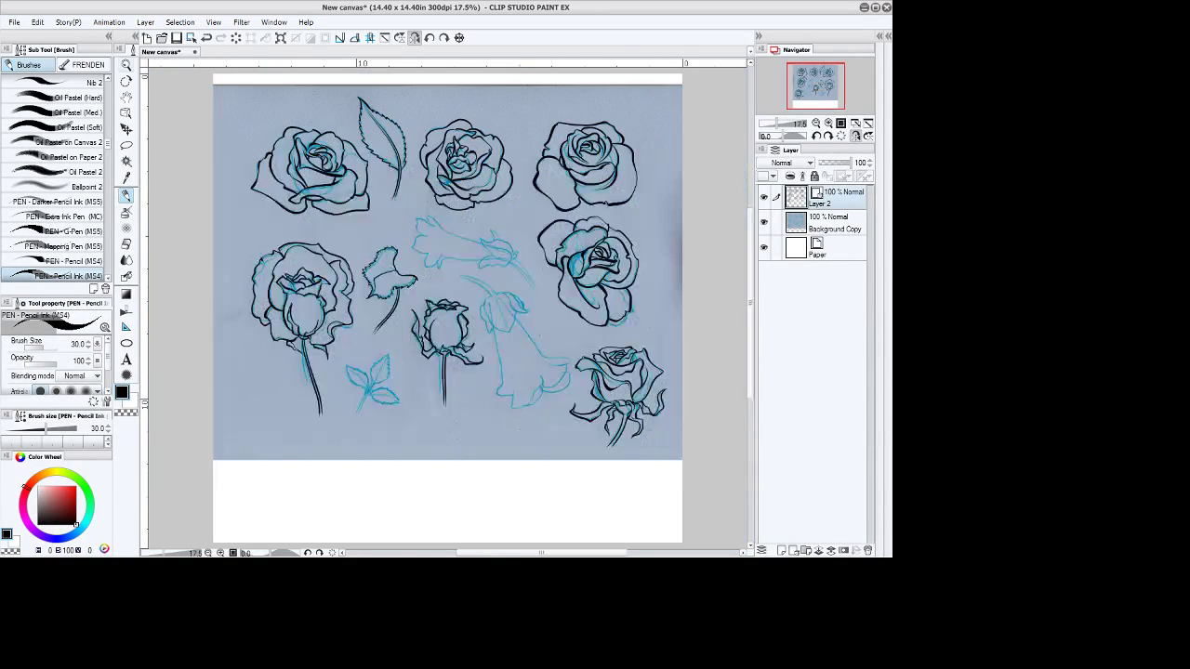
key(ctrl+space)
drag(378, 387, 446, 387)
click(429, 38)
click(428, 37)
click(428, 37)
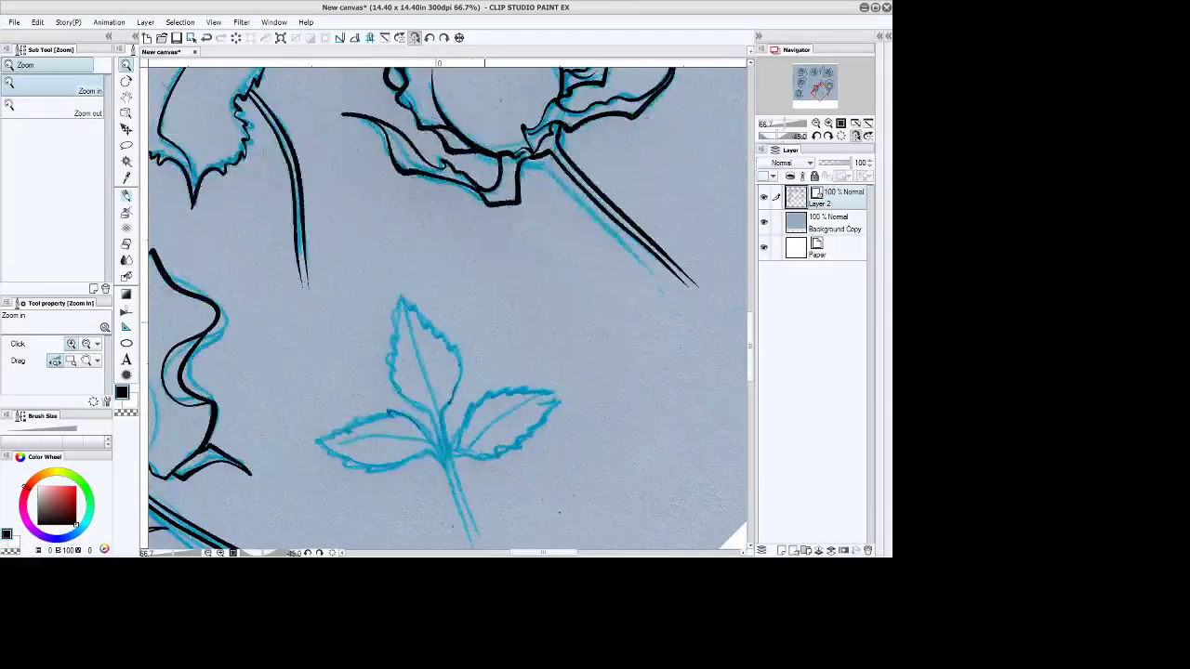
click(444, 37)
click(469, 447)
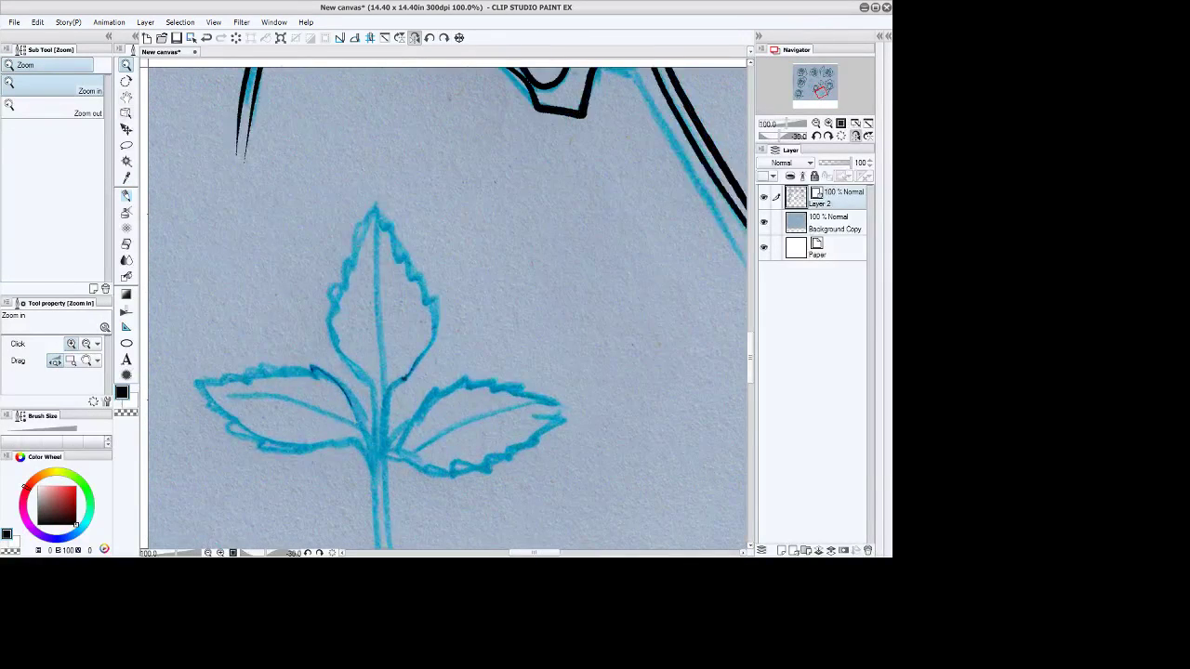
key(space)
drag(469, 447, 491, 393)
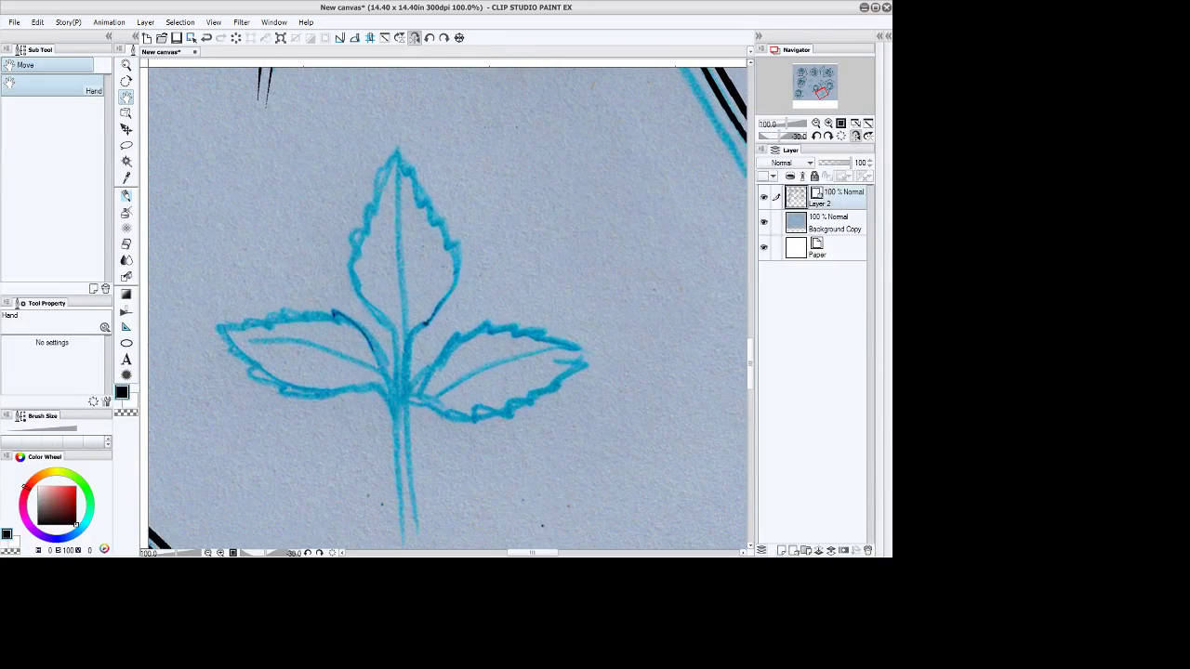
Add a new vector layer above the ink layer and set the Symmetrical ruler to 2 lines with line symmetry.
click(793, 550)
click(126, 327)
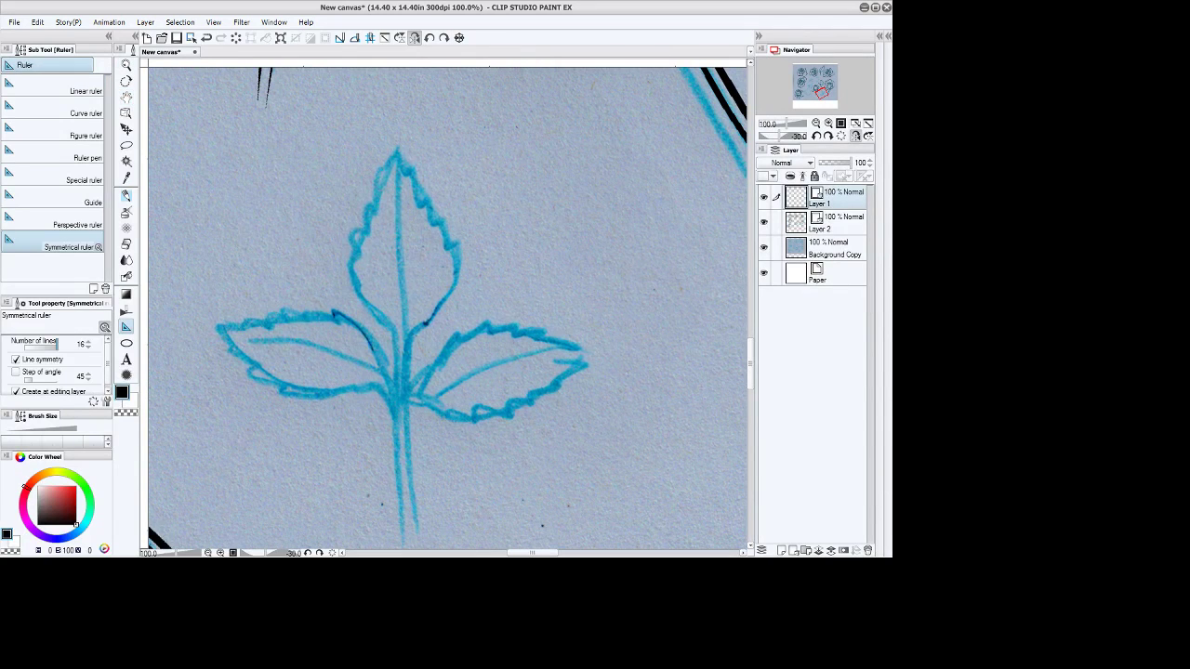
drag(56, 345, 24, 344)
click(403, 392)
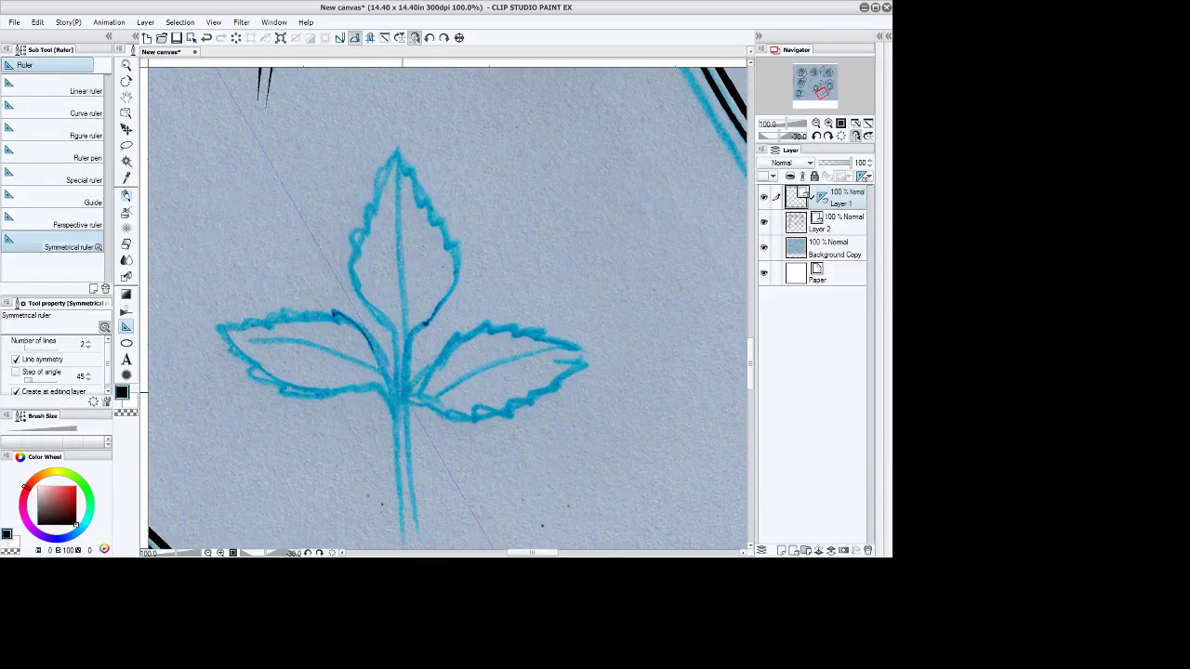
key(ctrl+z)
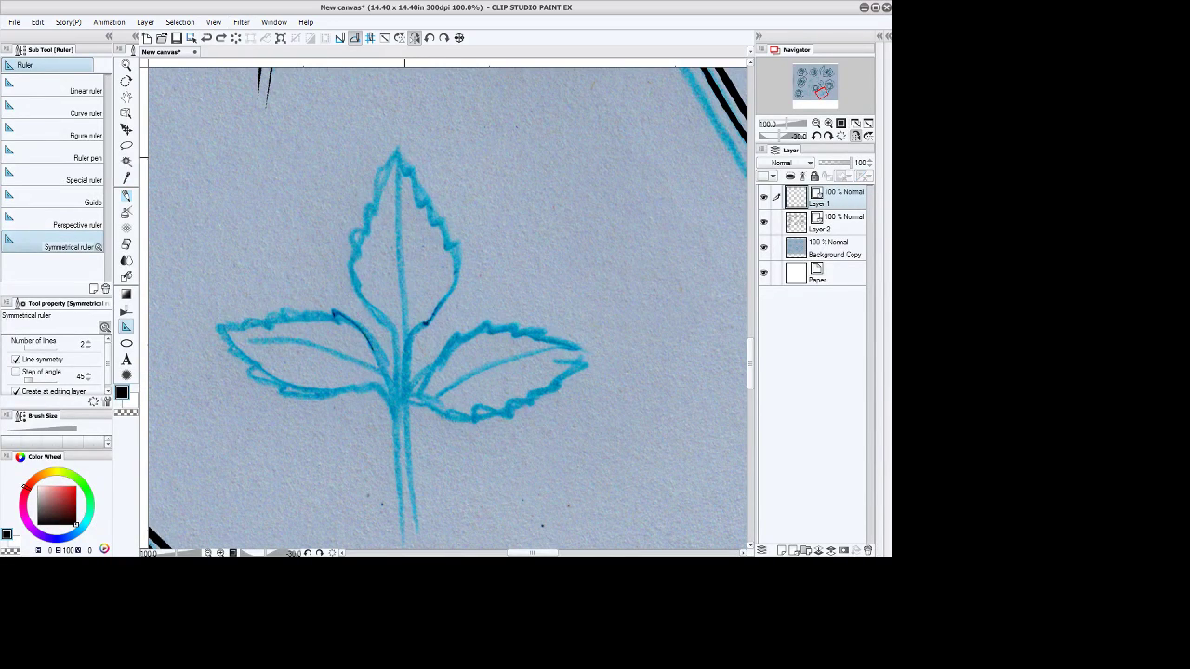
key(ctrl+y)
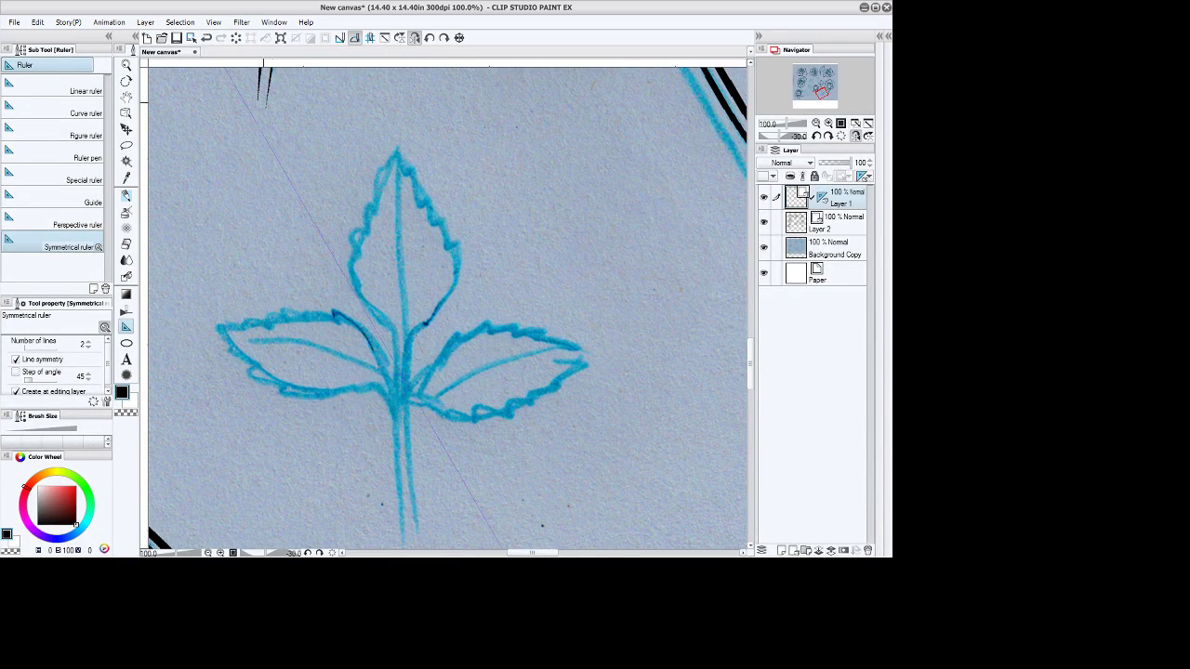
key(ctrl+z)
Place the symmetrical ruler along the sprig's central axis and ink the mirrored serrated leaf outlines and stem with Pencil Ink.
drag(398, 149, 404, 502)
key(b)
mouse_move(397, 139)
mouse_down()
mouse_move(363, 226)
mouse_move(445, 225)
mouse_move(455, 249)
mouse_move(444, 298)
mouse_move(351, 297)
mouse_move(412, 327)
mouse_move(398, 388)
mouse_move(371, 337)
mouse_move(473, 307)
mouse_move(556, 317)
mouse_move(239, 324)
mouse_move(258, 378)
mouse_move(294, 394)
mouse_move(387, 389)
mouse_move(397, 526)
mouse_up()
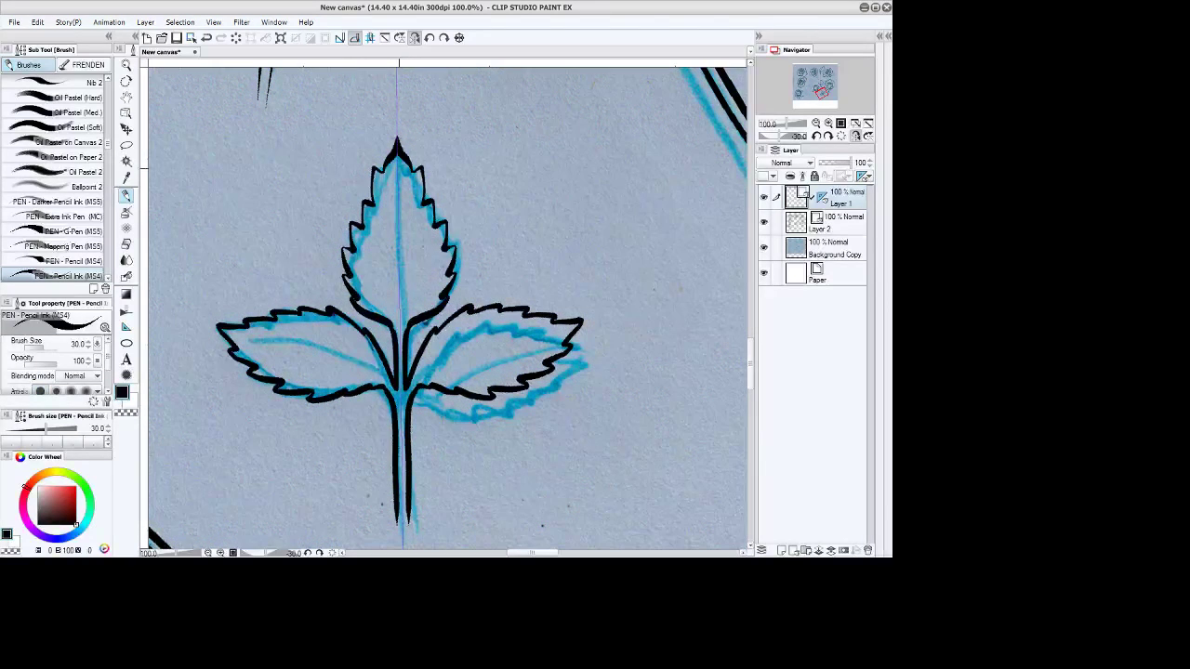
Ink the midribs of all three sprig leaves and the branching veins of the two side leaves.
drag(398, 177, 400, 325)
mouse_move(384, 378)
mouse_down()
mouse_move(309, 338)
mouse_move(232, 331)
mouse_up()
drag(323, 326, 355, 354)
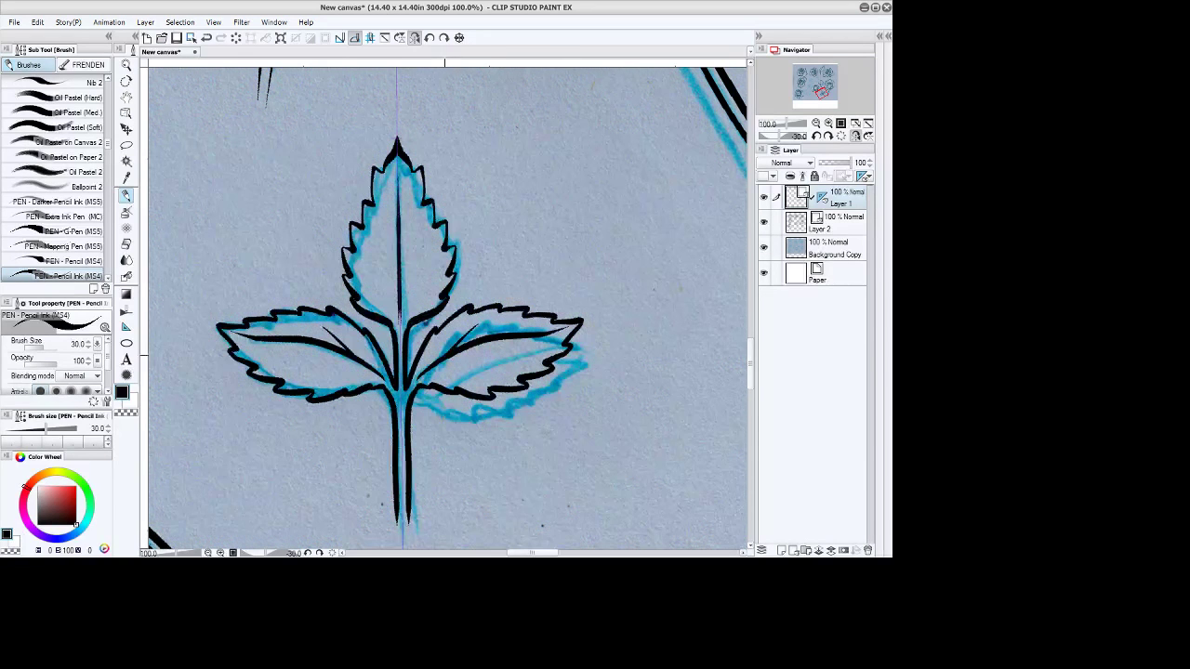
mouse_move(478, 345)
mouse_down()
mouse_move(528, 340)
mouse_move(528, 326)
mouse_up()
drag(433, 368, 480, 354)
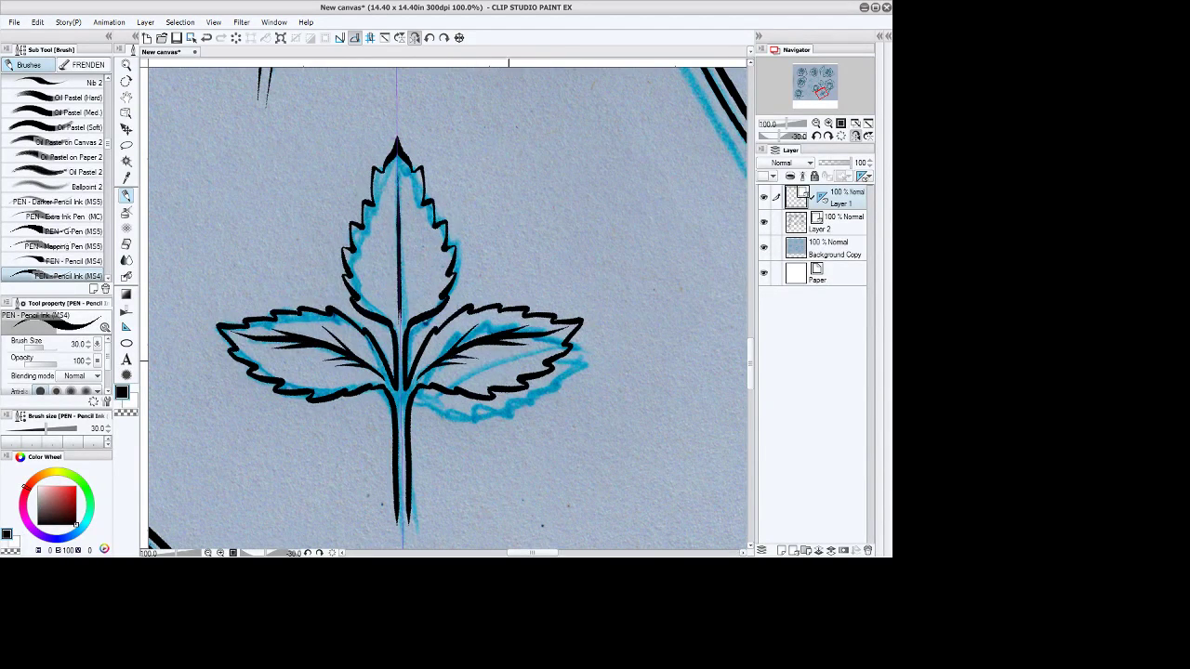
Ink mirrored pairs of branching veins along the midrib of the sprig's top leaf.
mouse_move(399, 325)
mouse_down()
mouse_move(425, 271)
mouse_move(413, 277)
mouse_up()
mouse_move(407, 280)
mouse_down()
mouse_move(417, 269)
mouse_move(409, 218)
mouse_up()
drag(405, 220, 409, 183)
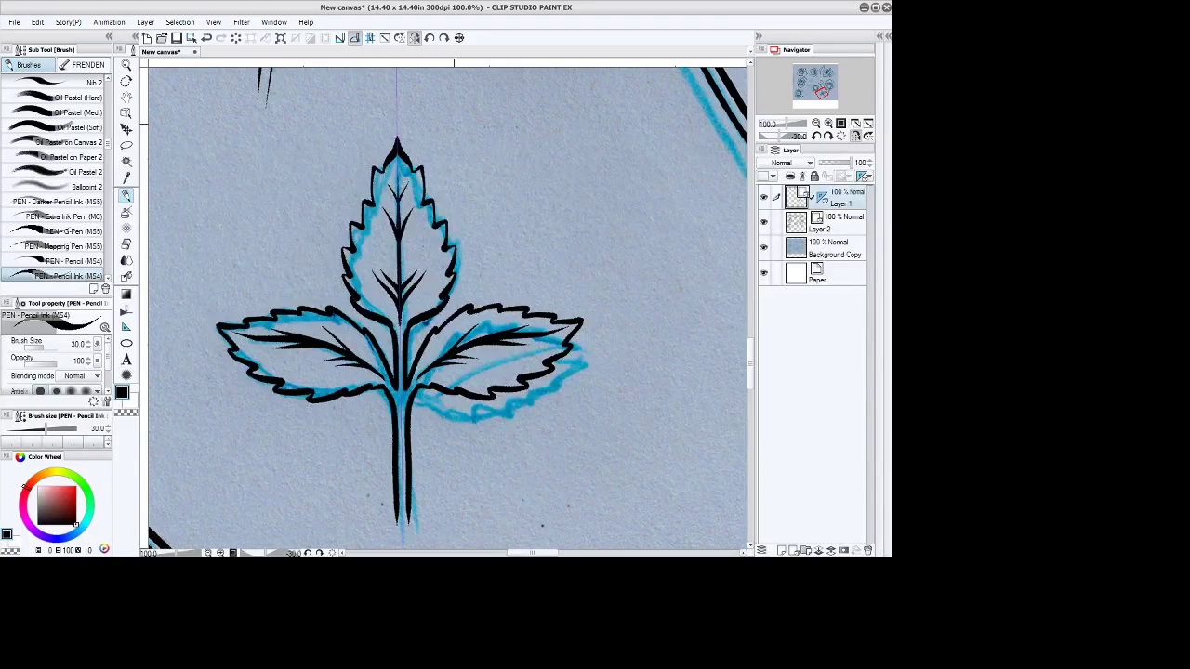
Make Layer 2 the active layer and reset the canvas rotation to upright.
click(385, 38)
key(ctrl+space)
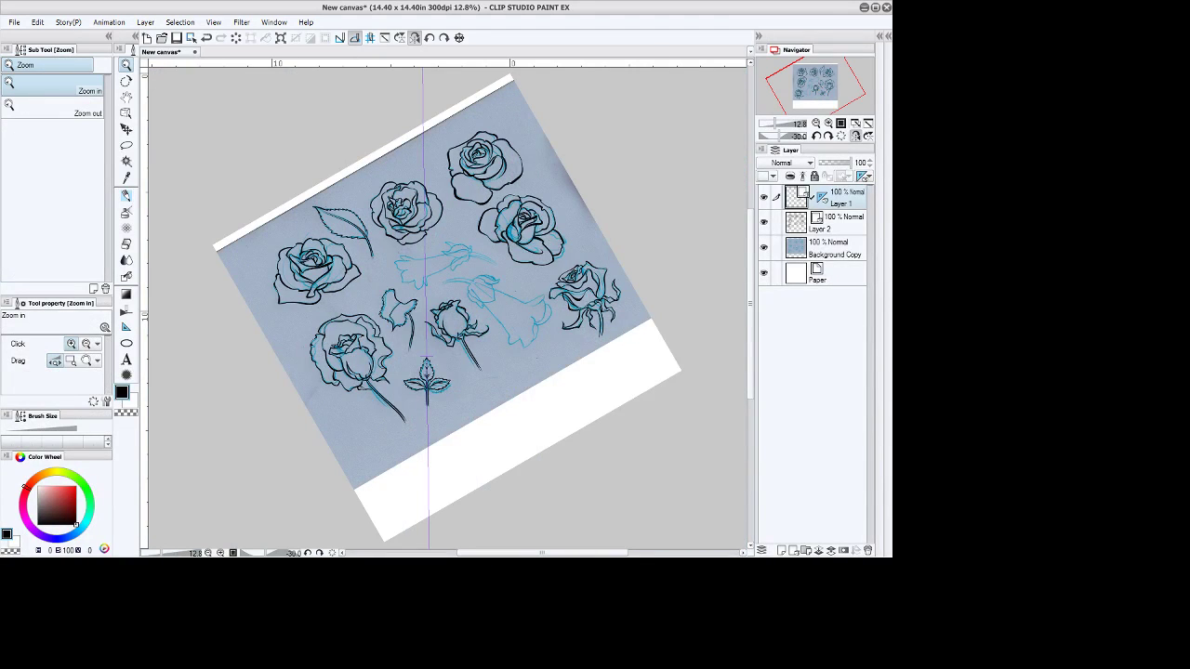
click(833, 222)
click(460, 37)
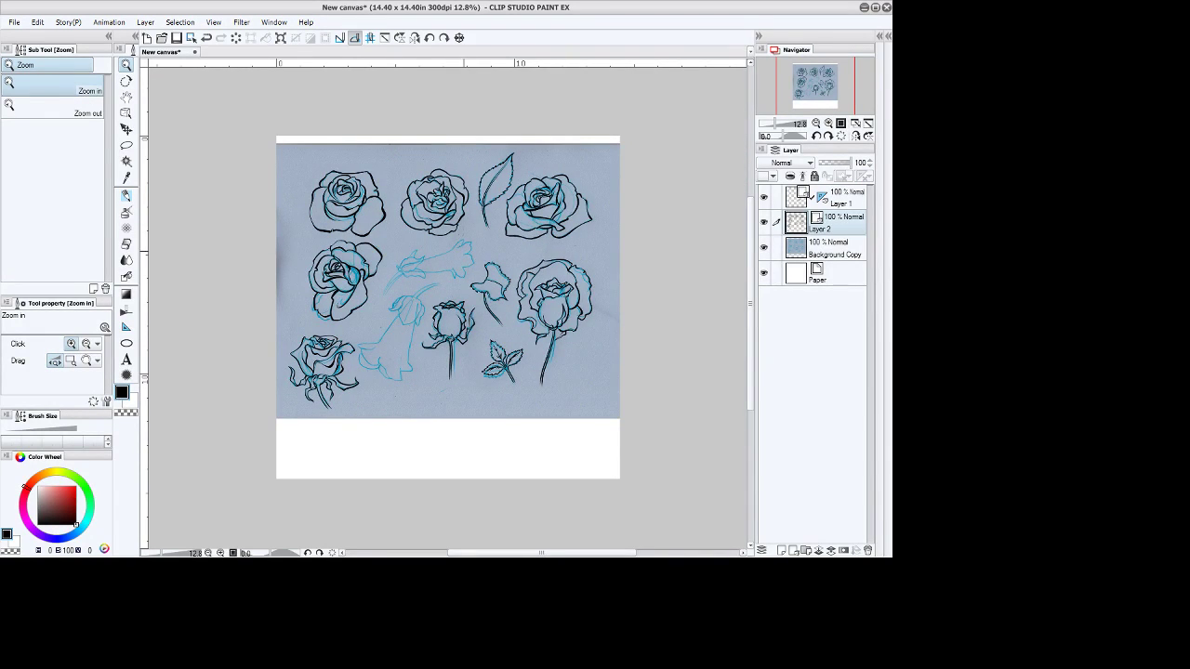
Ink thin side veins branching from both sides of the midrib on the large serrated leaf with Pencil Ink.
click(465, 248)
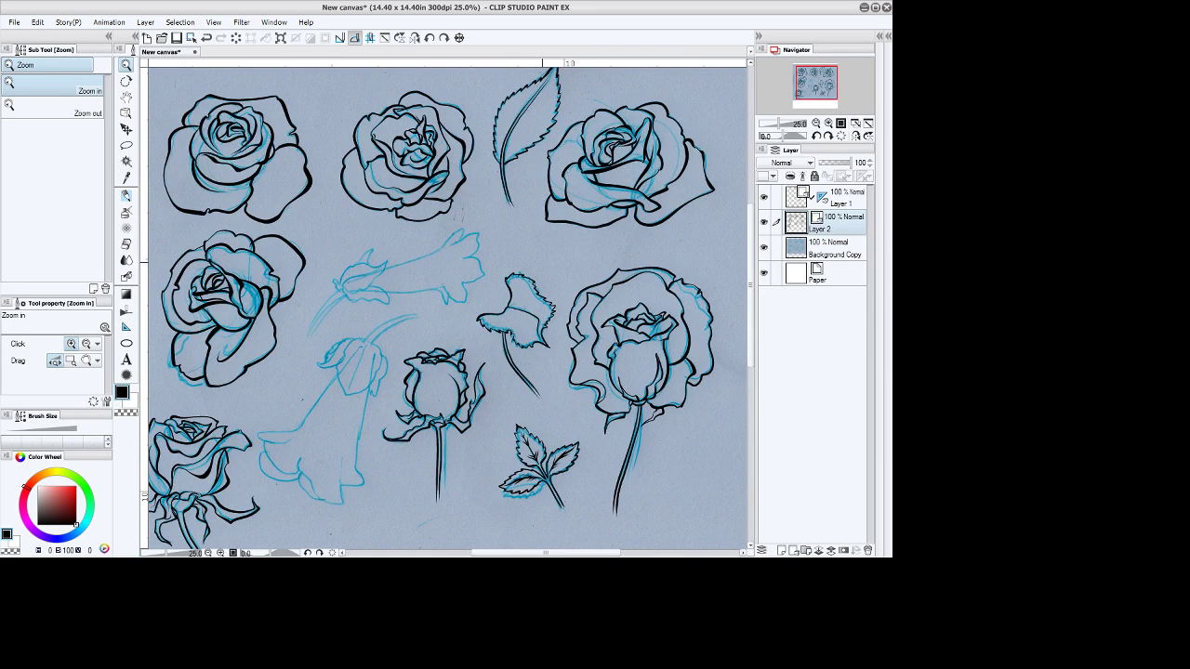
click(554, 86)
click(554, 79)
key(space)
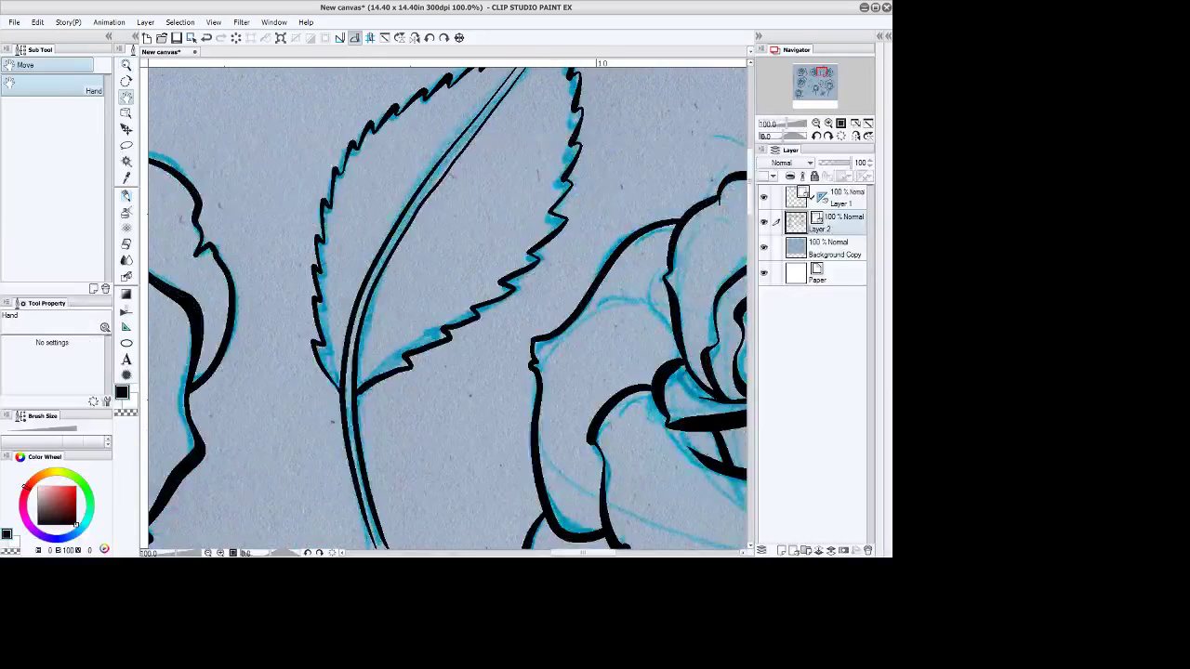
drag(452, 191, 399, 289)
key(b)
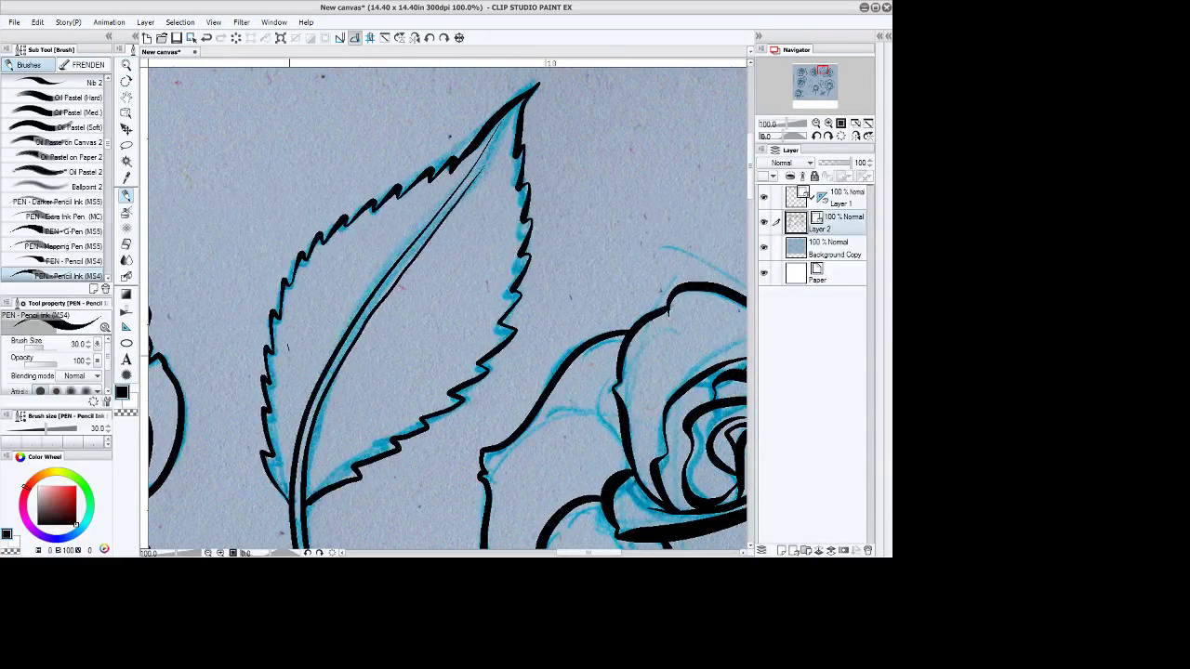
drag(288, 347, 303, 415)
mouse_move(354, 337)
mouse_down()
mouse_move(455, 286)
mouse_move(481, 216)
mouse_up()
mouse_move(368, 303)
mouse_down()
mouse_move(364, 238)
mouse_move(357, 300)
mouse_move(363, 255)
mouse_up()
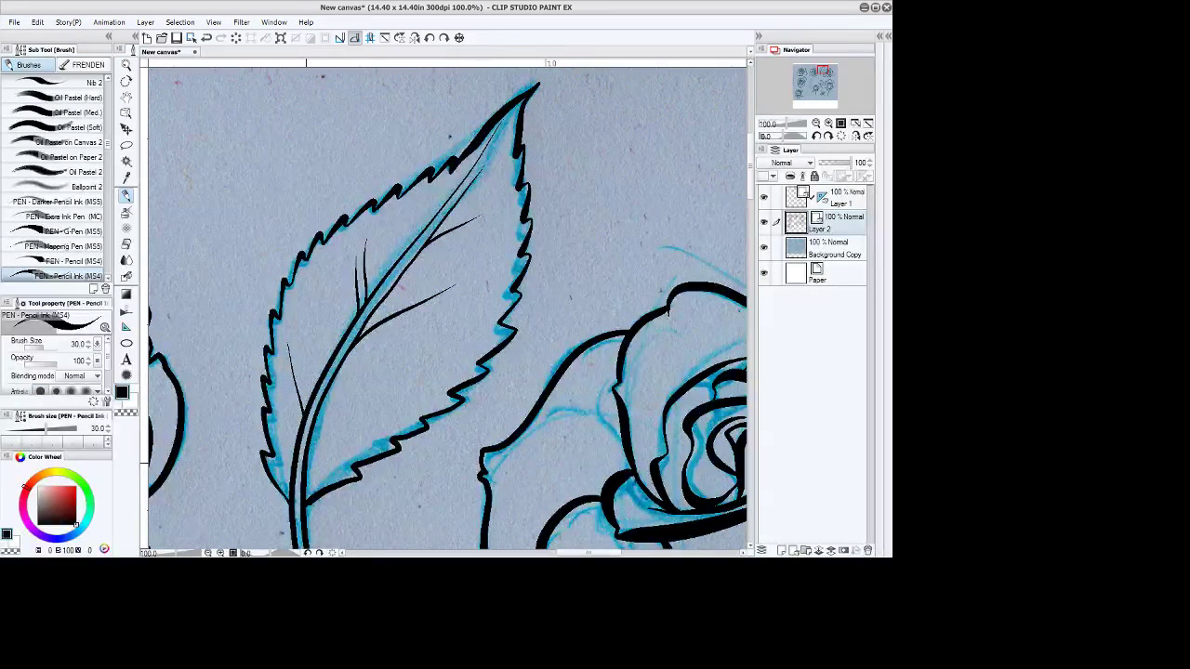
drag(309, 454, 384, 395)
Ink short vein lines along the central fold of the folded serrated leaf.
double_click(127, 98)
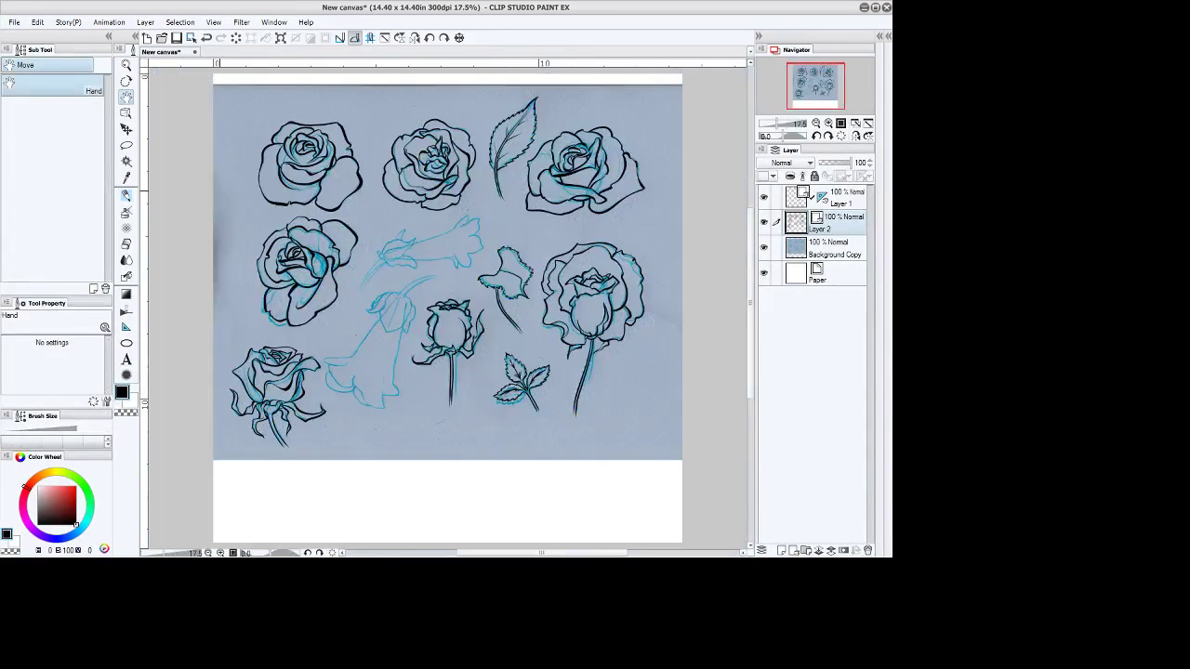
click(127, 65)
scroll(528, 284, up, 6)
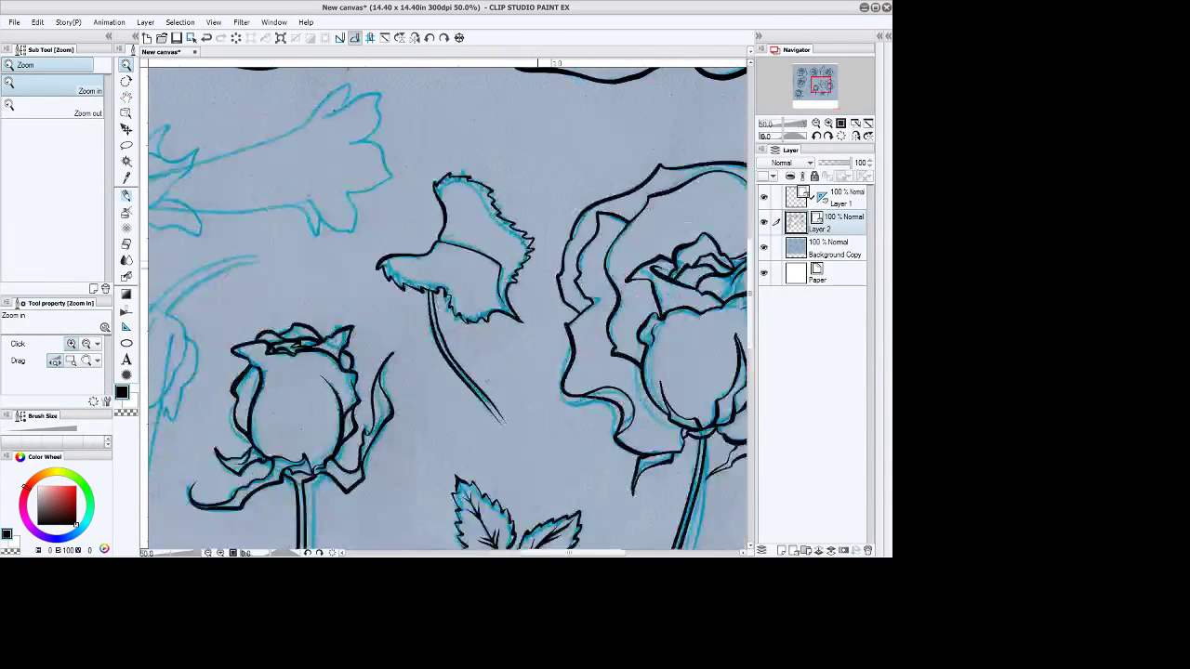
key(b)
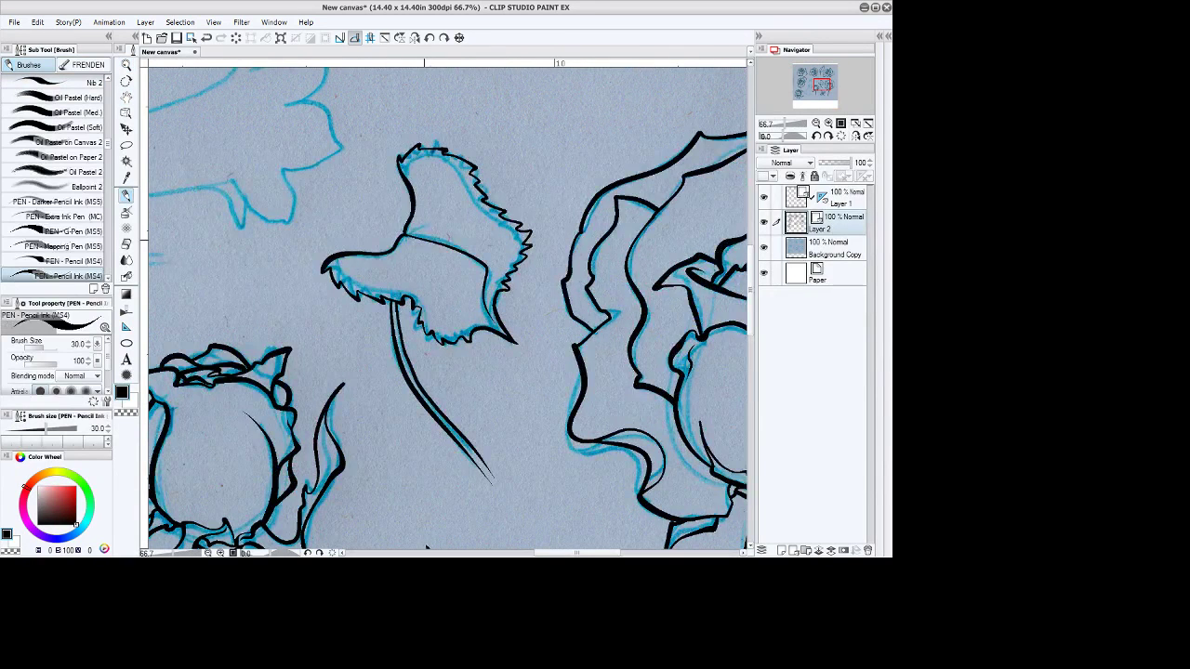
drag(428, 234, 437, 185)
drag(441, 246, 409, 274)
drag(485, 282, 471, 298)
Ink the tube and flared, pointed petal edges of the sideways trumpet-shaped flower, undoing the stray stroke.
mouse_move(410, 238)
mouse_down()
mouse_move(401, 252)
mouse_move(594, 427)
mouse_move(701, 334)
mouse_move(709, 361)
mouse_up()
key(space)
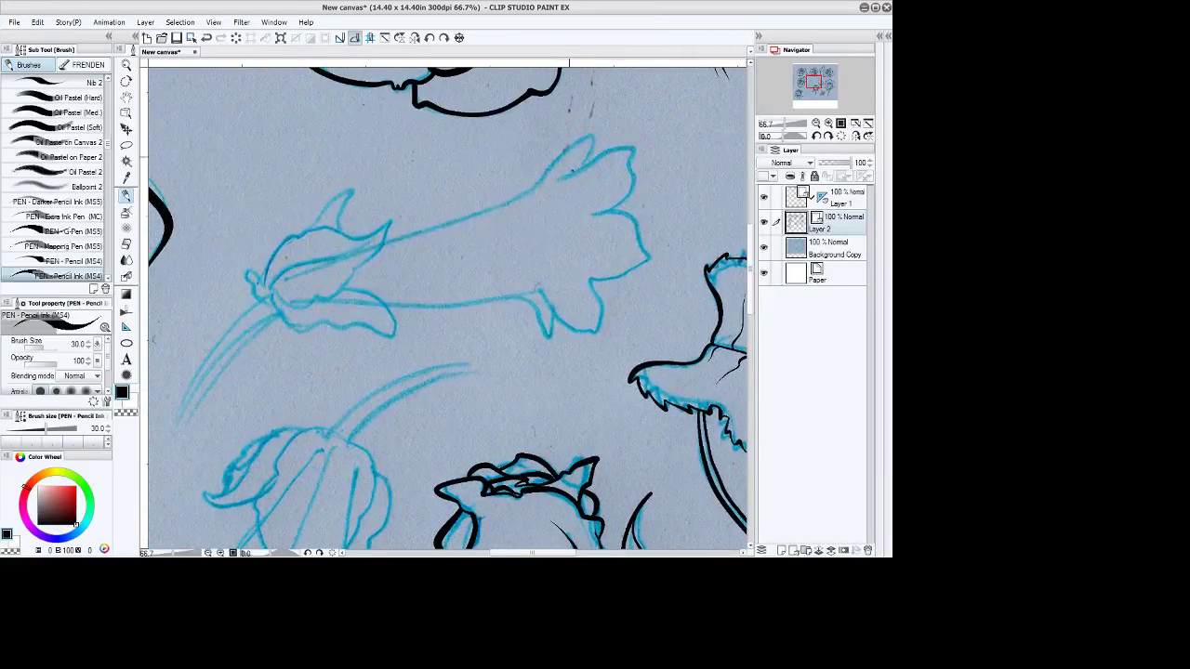
mouse_move(291, 277)
mouse_down()
mouse_move(528, 187)
mouse_move(599, 128)
mouse_move(574, 173)
mouse_move(636, 146)
mouse_move(621, 209)
mouse_up()
mouse_move(593, 212)
mouse_down()
mouse_move(621, 216)
mouse_move(655, 257)
mouse_move(593, 281)
mouse_move(603, 326)
mouse_move(589, 340)
mouse_move(539, 291)
mouse_move(552, 341)
mouse_move(560, 316)
mouse_move(486, 297)
mouse_move(296, 301)
mouse_move(303, 232)
mouse_move(385, 243)
mouse_move(403, 212)
mouse_up()
click(206, 39)
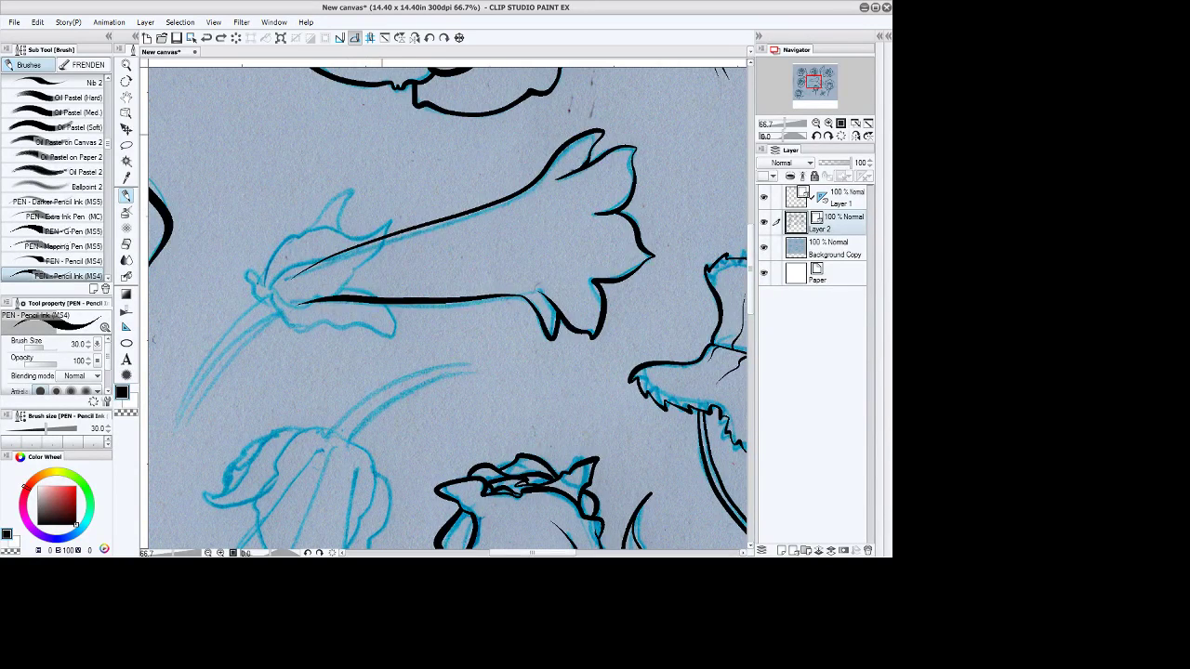
Ink the large front sepal of the sideways flower and erase the tube lines crossing it with the Vector eraser.
mouse_move(282, 279)
mouse_down()
mouse_move(305, 235)
mouse_move(359, 233)
mouse_move(398, 208)
mouse_move(337, 293)
mouse_move(298, 309)
mouse_up()
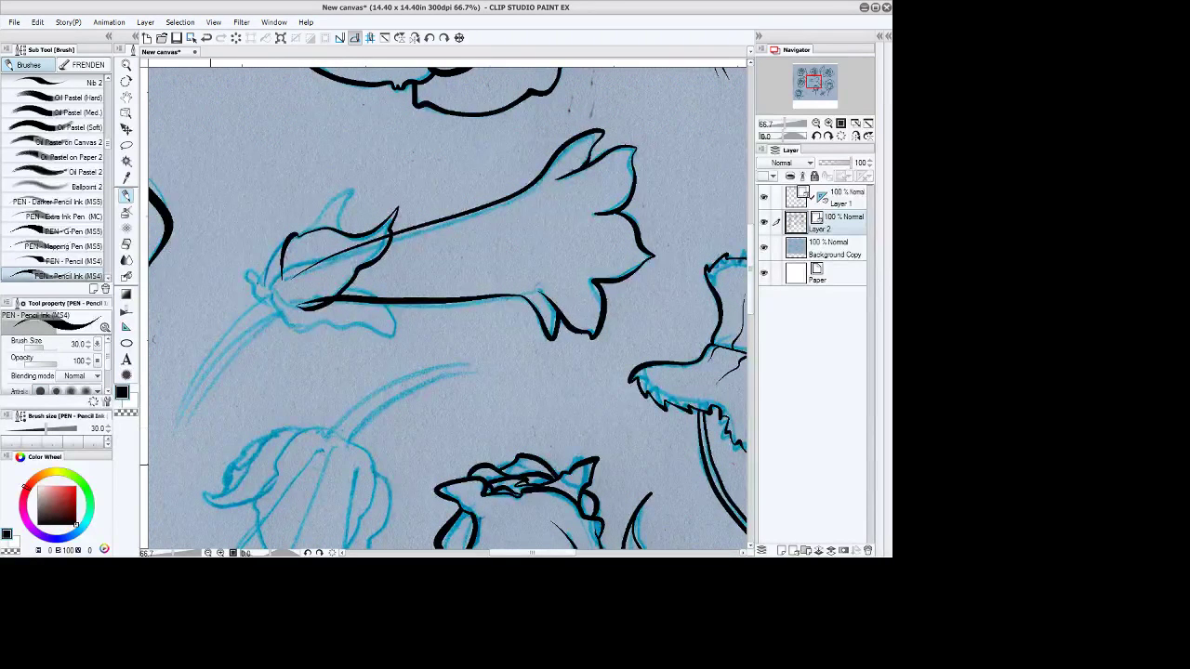
key(e)
click(340, 250)
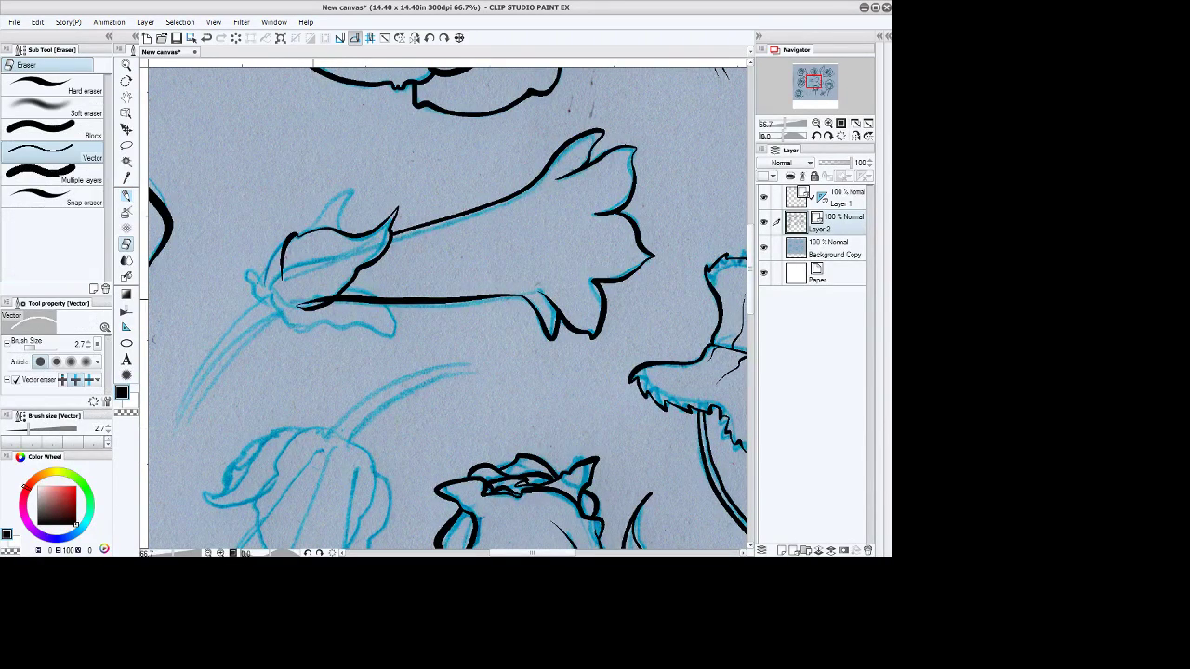
click(318, 302)
Ink the remaining upper, lower and rear sepals of the sideways flower and its curved double-line stem.
key(b)
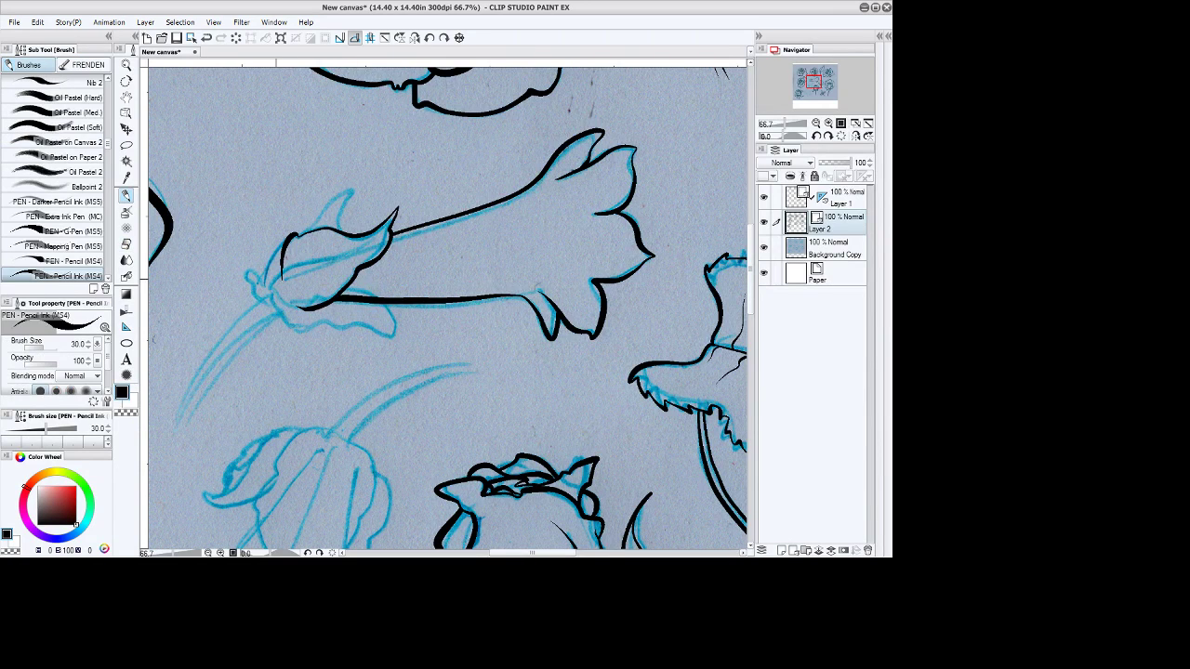
mouse_move(276, 281)
mouse_down()
mouse_move(273, 264)
mouse_move(300, 228)
mouse_move(389, 173)
mouse_move(333, 228)
mouse_up()
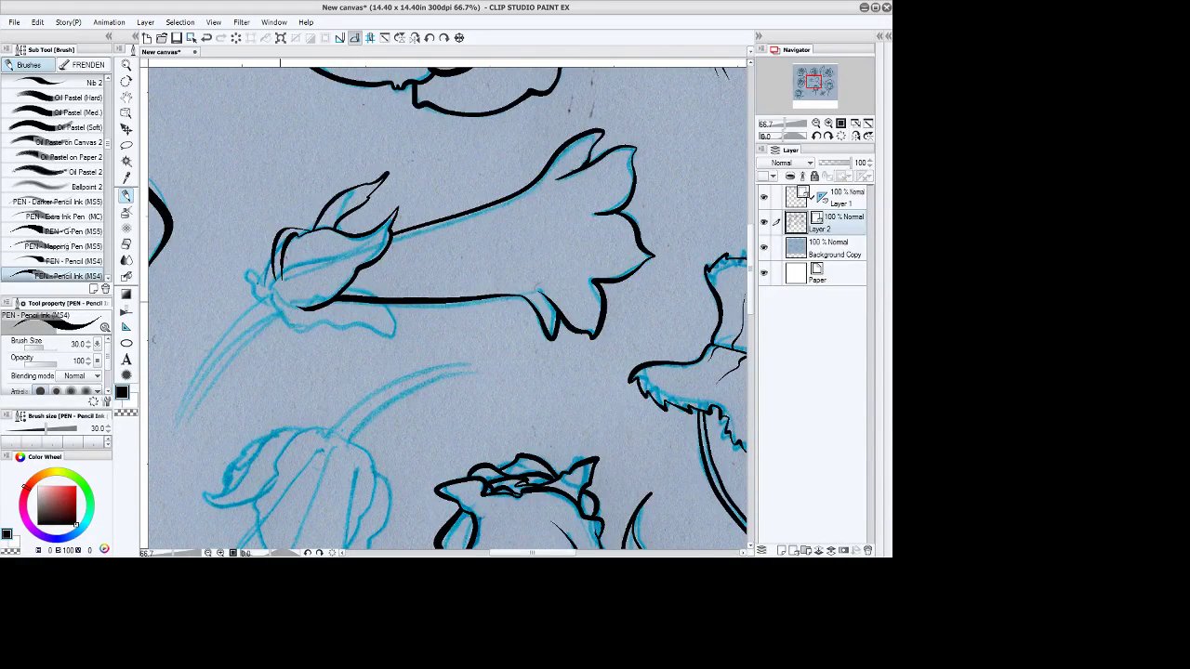
mouse_move(275, 294)
mouse_down()
mouse_move(316, 336)
mouse_move(383, 331)
mouse_move(397, 359)
mouse_move(383, 321)
mouse_move(337, 304)
mouse_up()
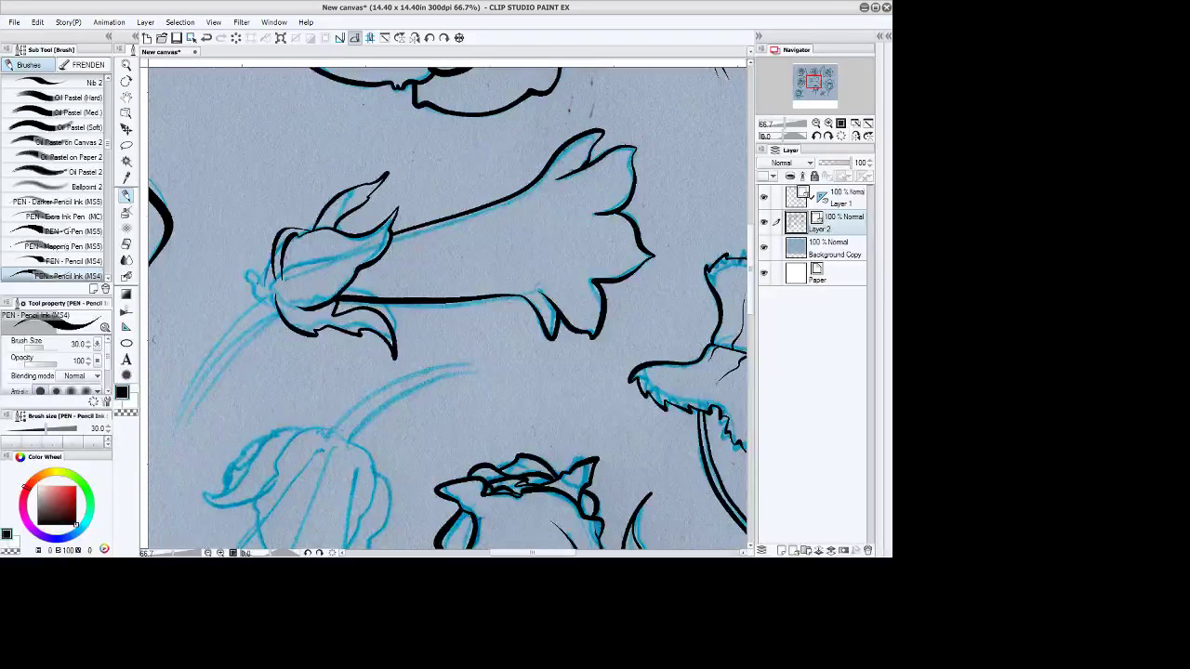
mouse_move(264, 296)
mouse_down()
mouse_move(248, 249)
mouse_move(268, 259)
mouse_move(274, 248)
mouse_up()
drag(262, 300, 173, 475)
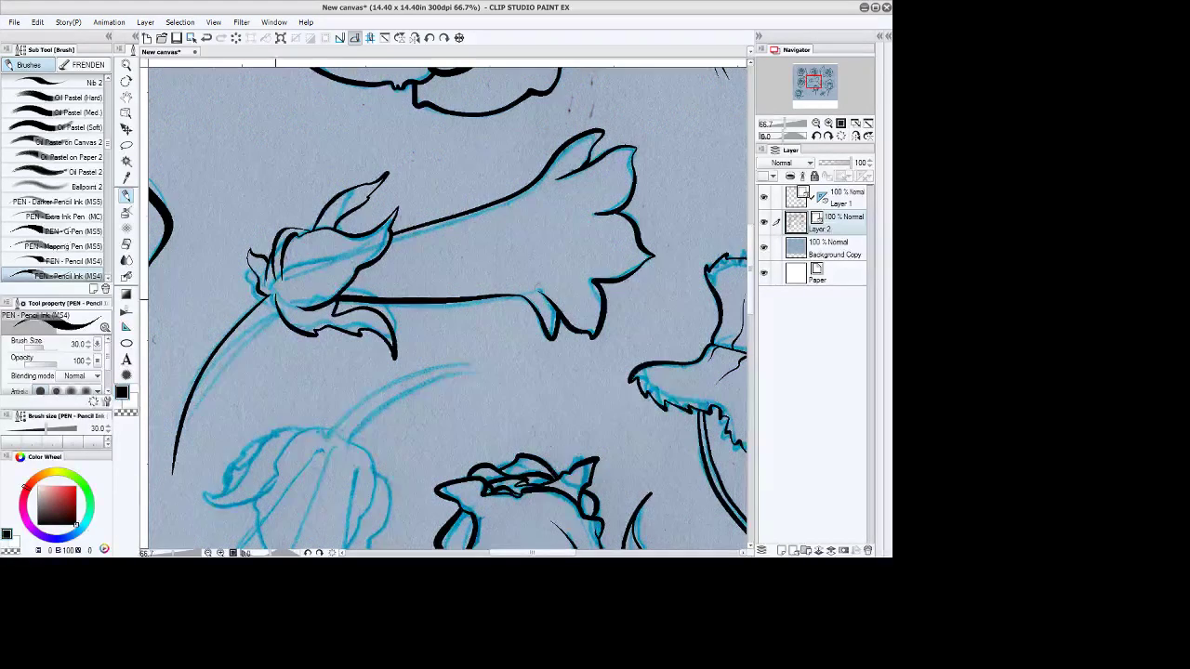
mouse_move(271, 303)
mouse_down()
mouse_move(212, 374)
mouse_move(175, 487)
mouse_up()
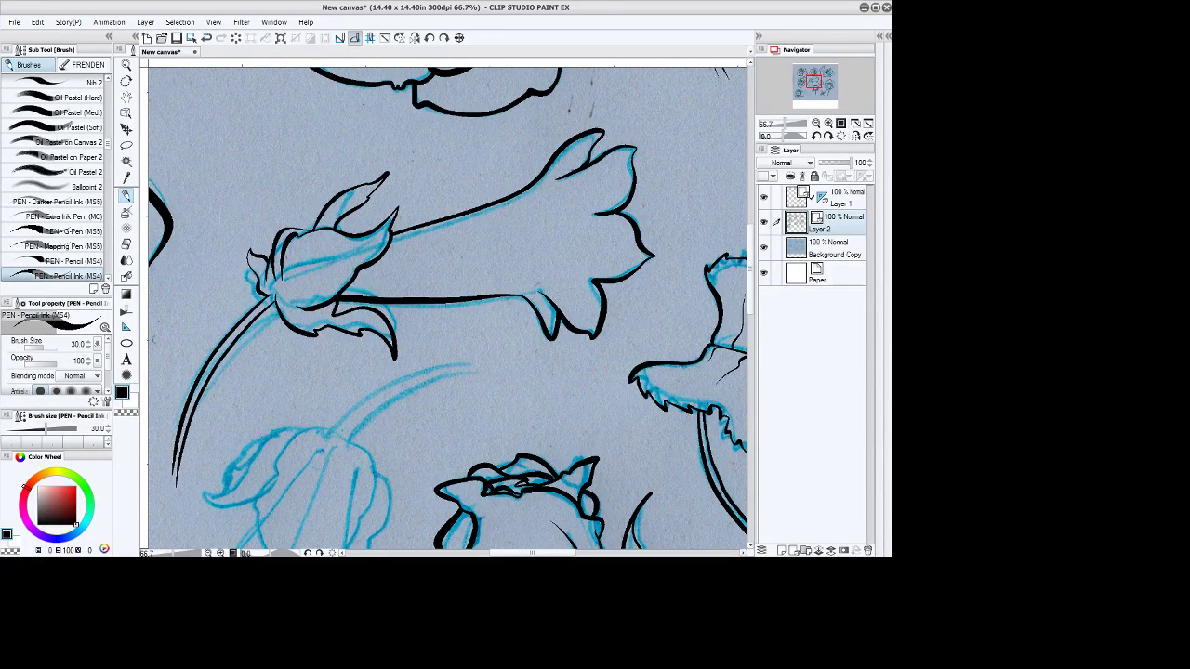
Undo the detail stroke on the upper sepal and ink thin contour lines inside the sideways flower's sepals.
key(ctrl+0)
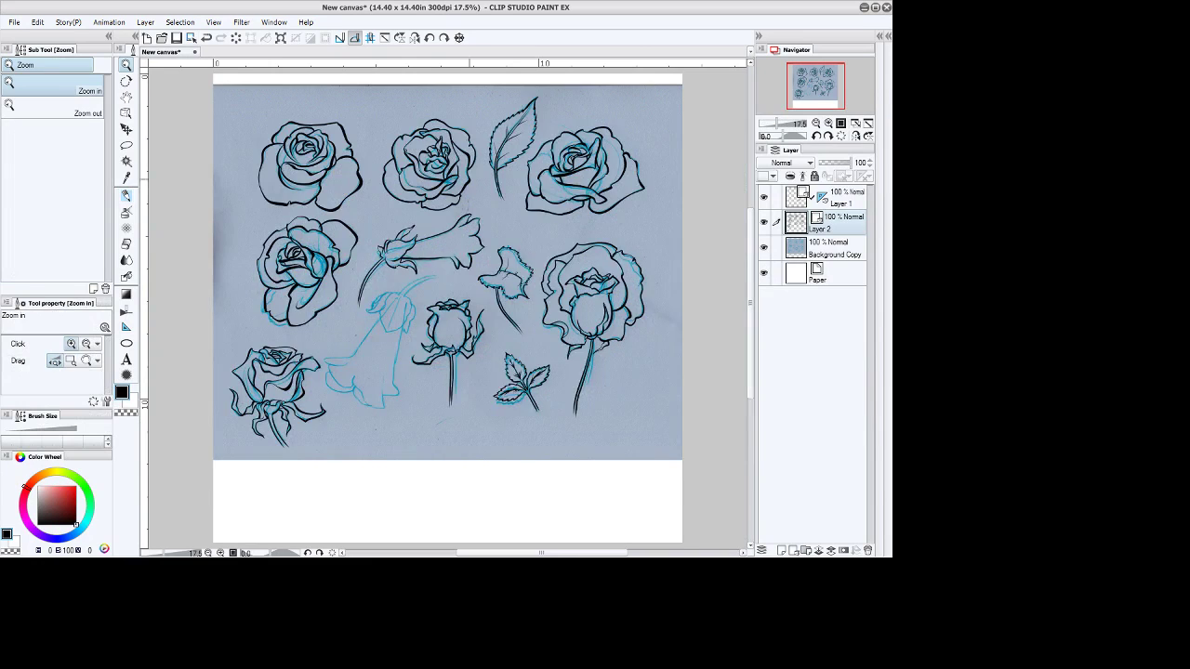
mouse_move(403, 249)
mouse_down()
mouse_move(408, 105)
mouse_move(342, 190)
mouse_up()
key(b)
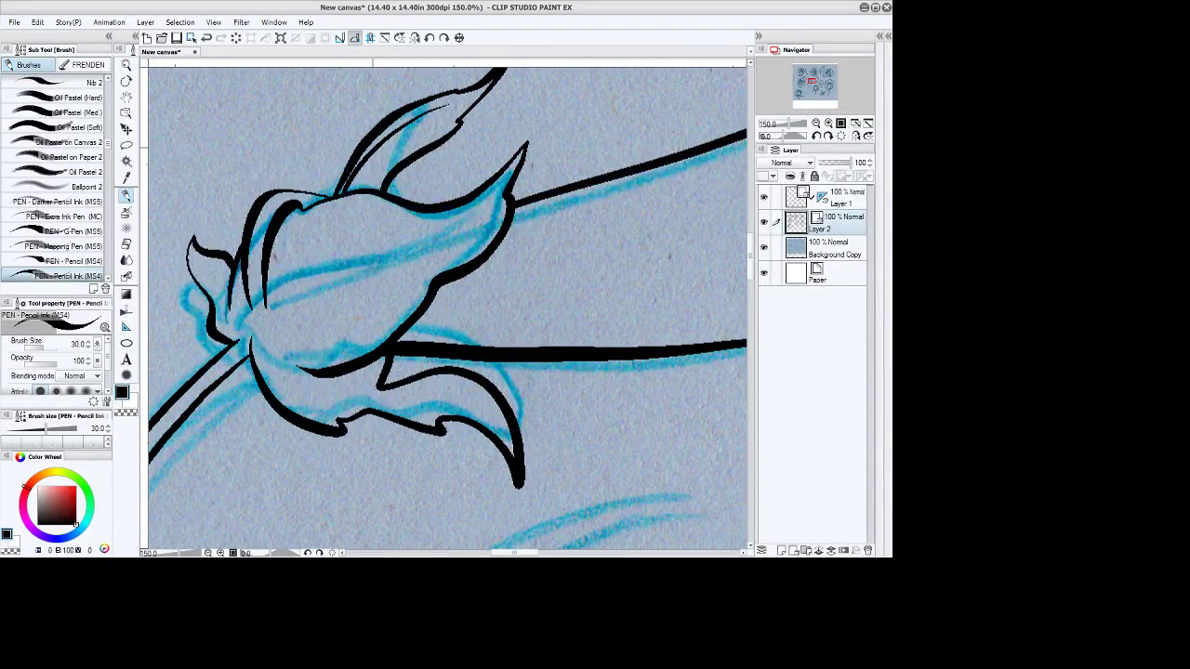
key(ctrl+z)
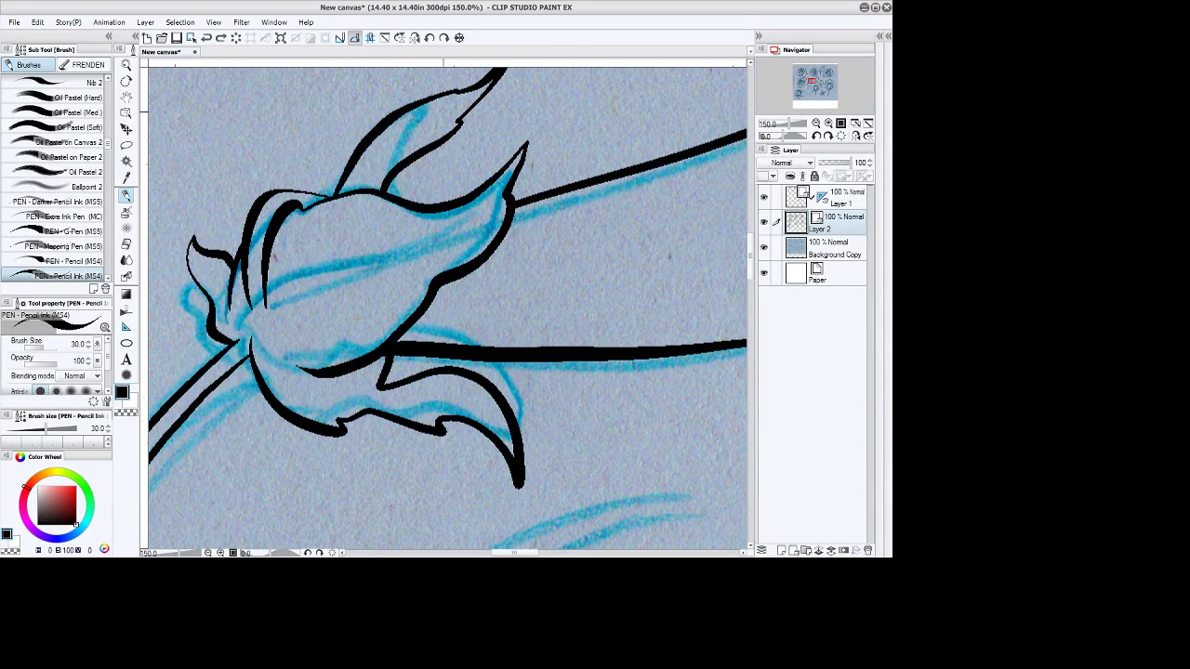
drag(418, 114, 348, 191)
mouse_move(465, 216)
mouse_down()
mouse_move(284, 249)
mouse_move(272, 316)
mouse_move(328, 263)
mouse_up()
mouse_move(276, 371)
mouse_down()
mouse_move(281, 383)
mouse_move(381, 394)
mouse_up()
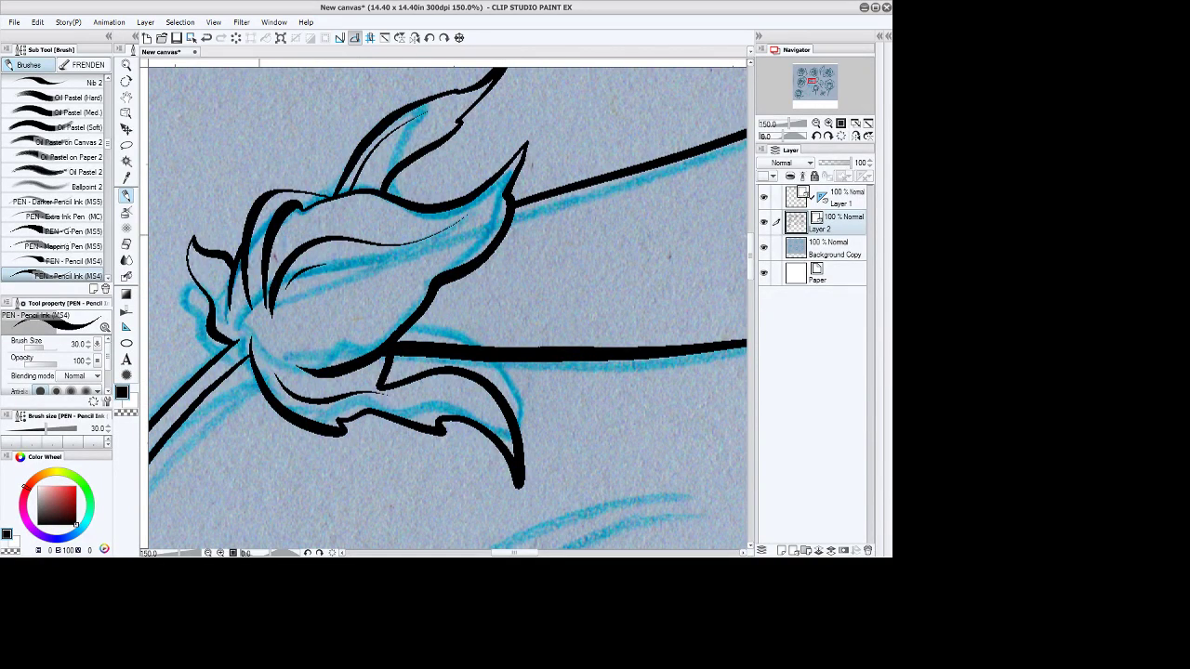
drag(258, 237, 254, 295)
drag(198, 261, 228, 283)
Ink the tube sides and flared, folded petals of the drooping trumpet flower, and trim the overlapping petal line with the Vector eraser.
key(ctrl+0)
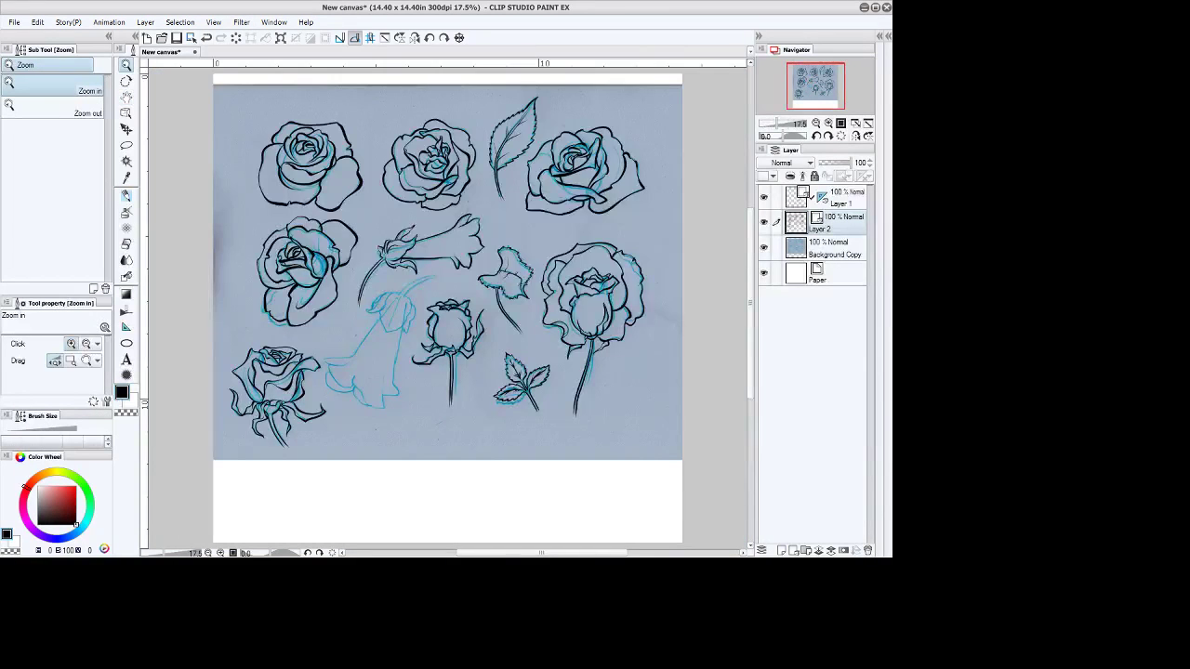
double_click(400, 349)
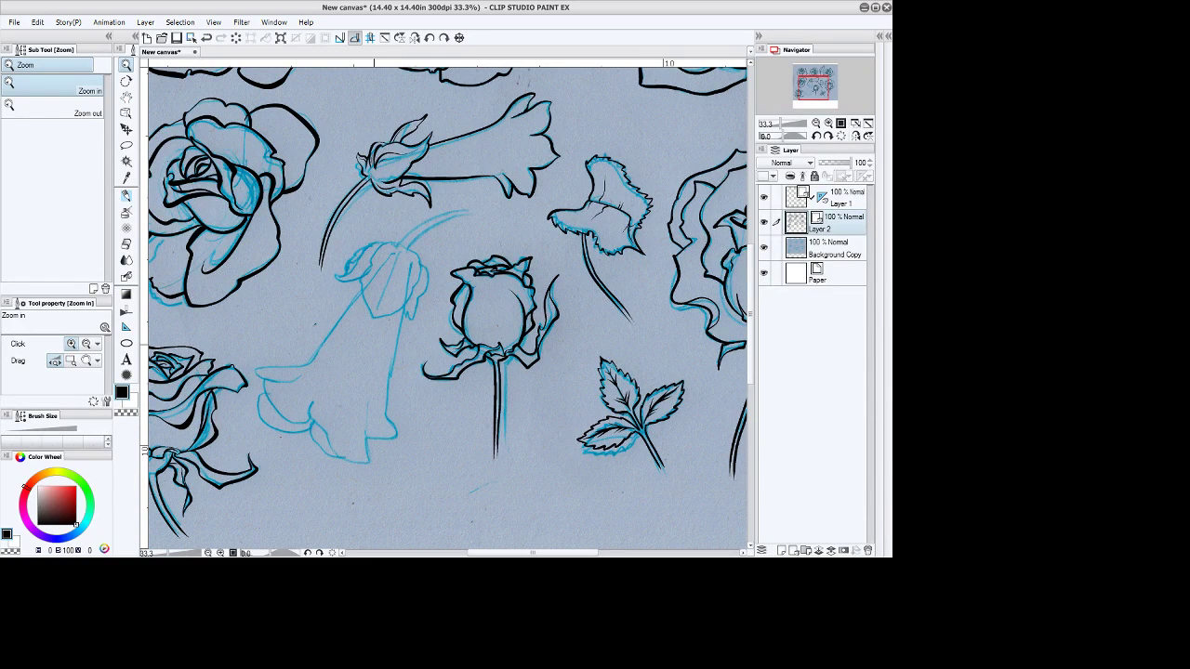
click(127, 196)
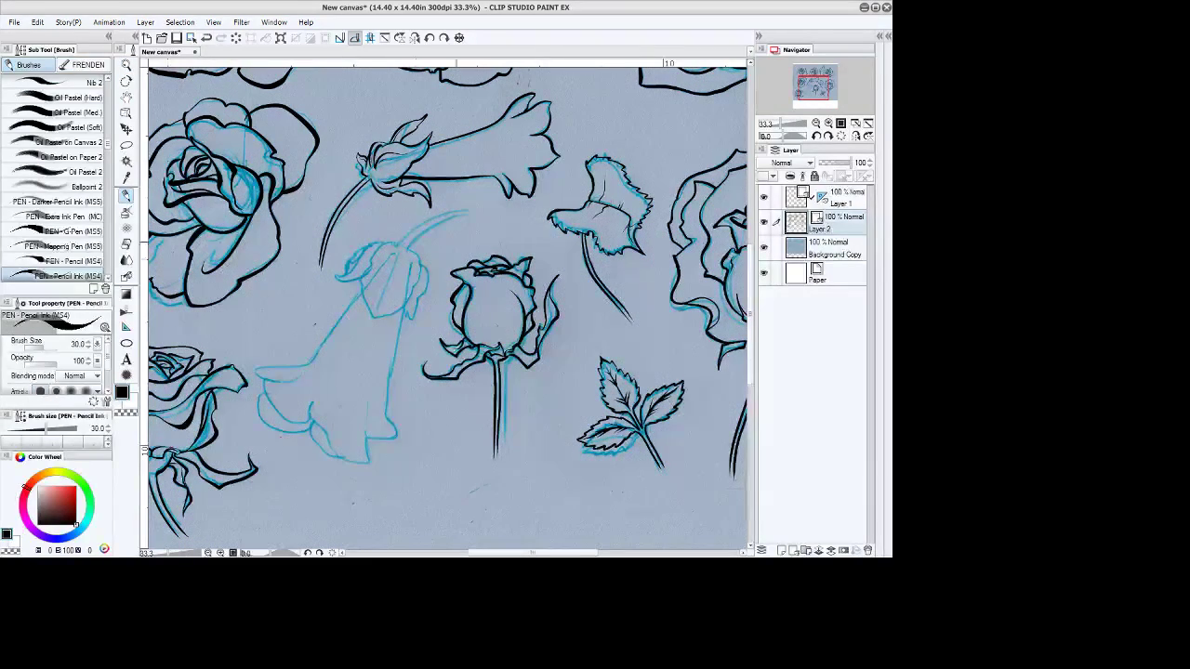
mouse_move(390, 253)
mouse_down()
mouse_move(327, 342)
mouse_move(256, 379)
mouse_move(305, 370)
mouse_up()
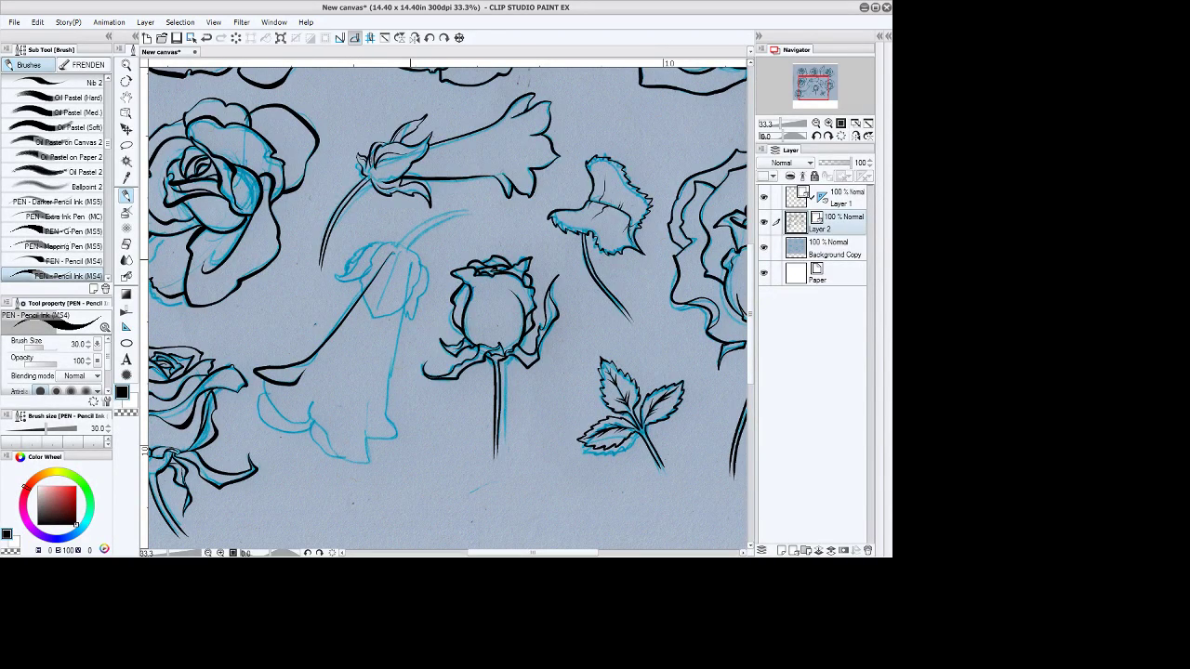
mouse_move(411, 261)
mouse_down()
mouse_move(398, 442)
mouse_move(364, 439)
mouse_up()
mouse_move(308, 405)
mouse_down()
mouse_move(333, 448)
mouse_move(372, 470)
mouse_move(369, 391)
mouse_up()
mouse_move(262, 381)
mouse_down()
mouse_move(290, 428)
mouse_move(323, 411)
mouse_move(259, 404)
mouse_move(292, 435)
mouse_move(310, 414)
mouse_move(331, 456)
mouse_up()
key(e)
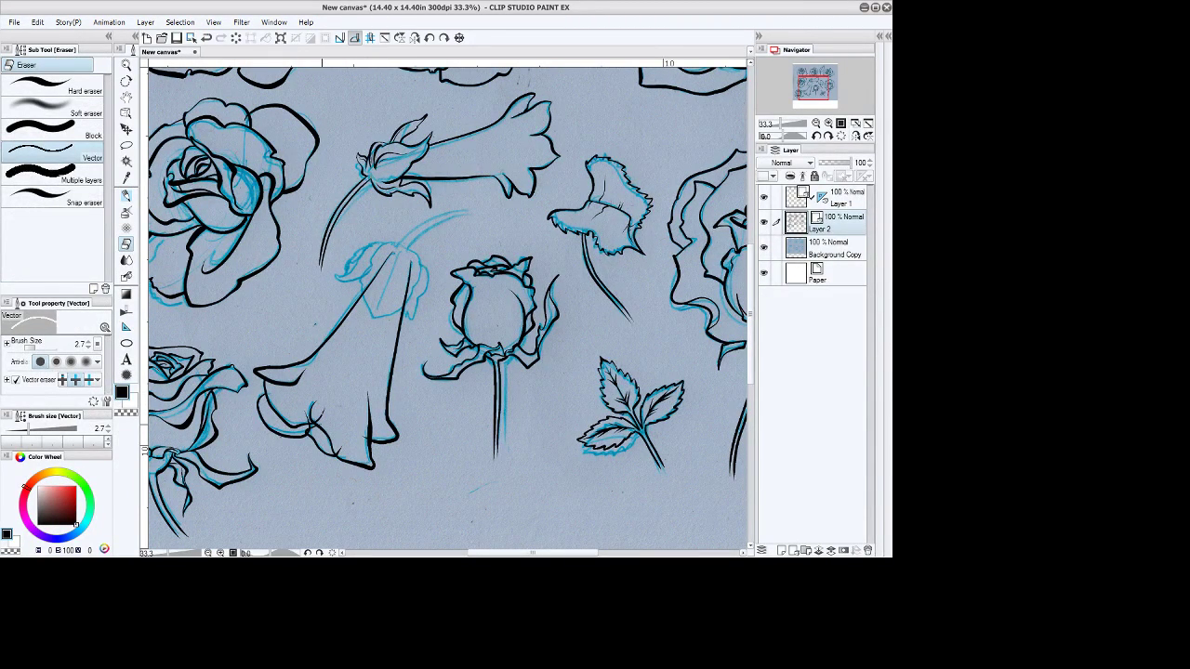
click(320, 420)
Ink the central and side sepals of the drooping flower and erase the tube lines running through the central sepal.
click(126, 65)
click(416, 251)
click(417, 251)
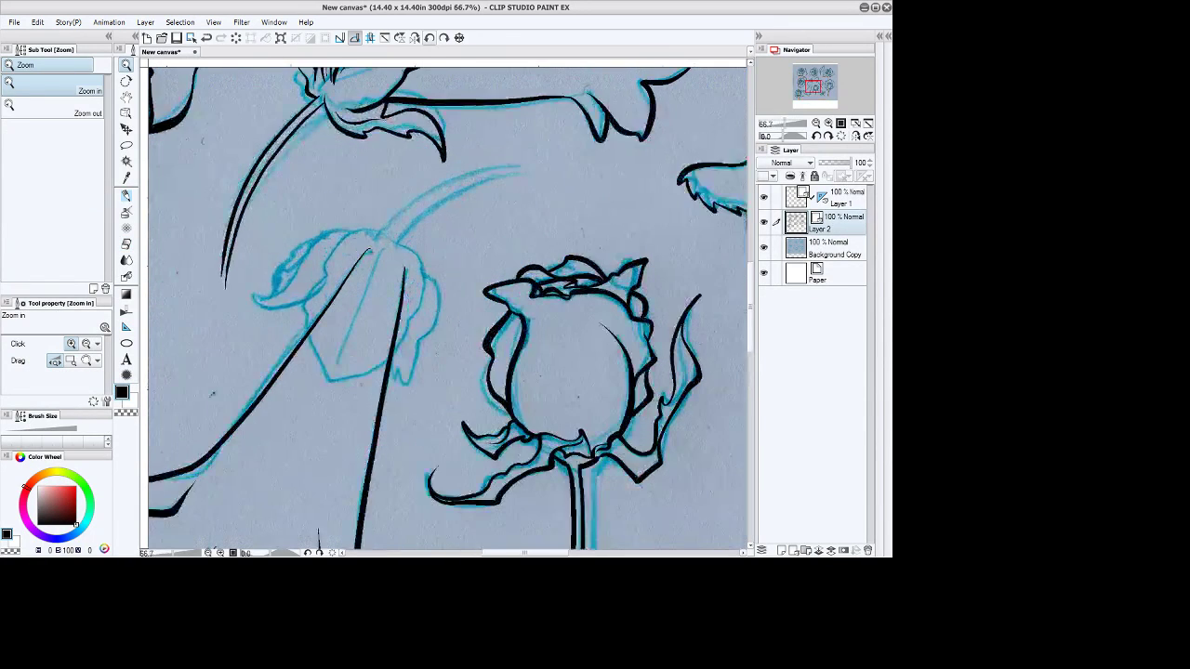
click(429, 37)
click(394, 278)
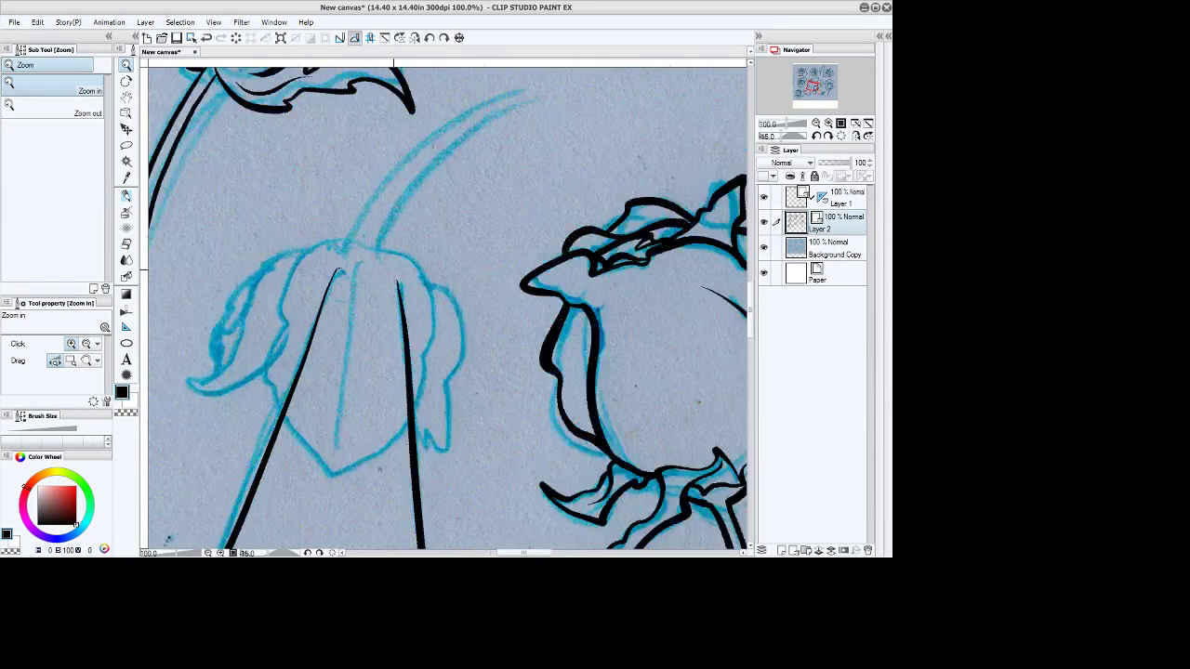
click(126, 195)
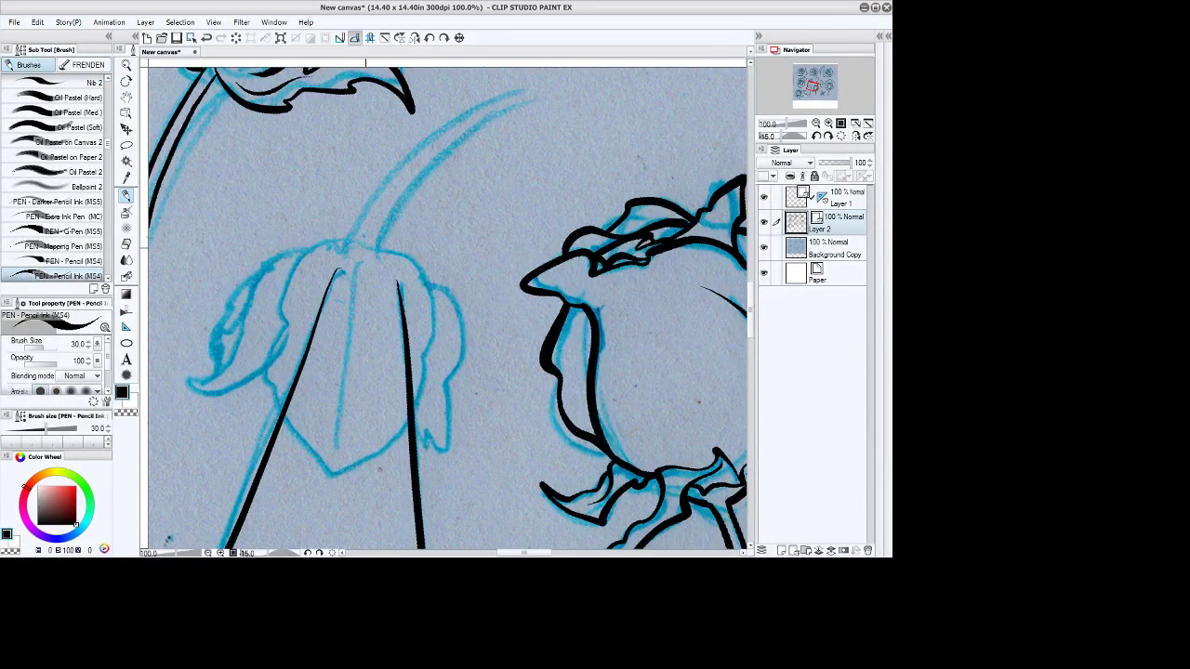
mouse_move(381, 253)
mouse_down()
mouse_move(345, 245)
mouse_move(299, 260)
mouse_move(263, 377)
mouse_move(332, 478)
mouse_move(402, 431)
mouse_move(421, 404)
mouse_move(433, 304)
mouse_move(391, 251)
mouse_move(262, 254)
mouse_move(216, 367)
mouse_move(187, 382)
mouse_move(209, 394)
mouse_move(267, 350)
mouse_up()
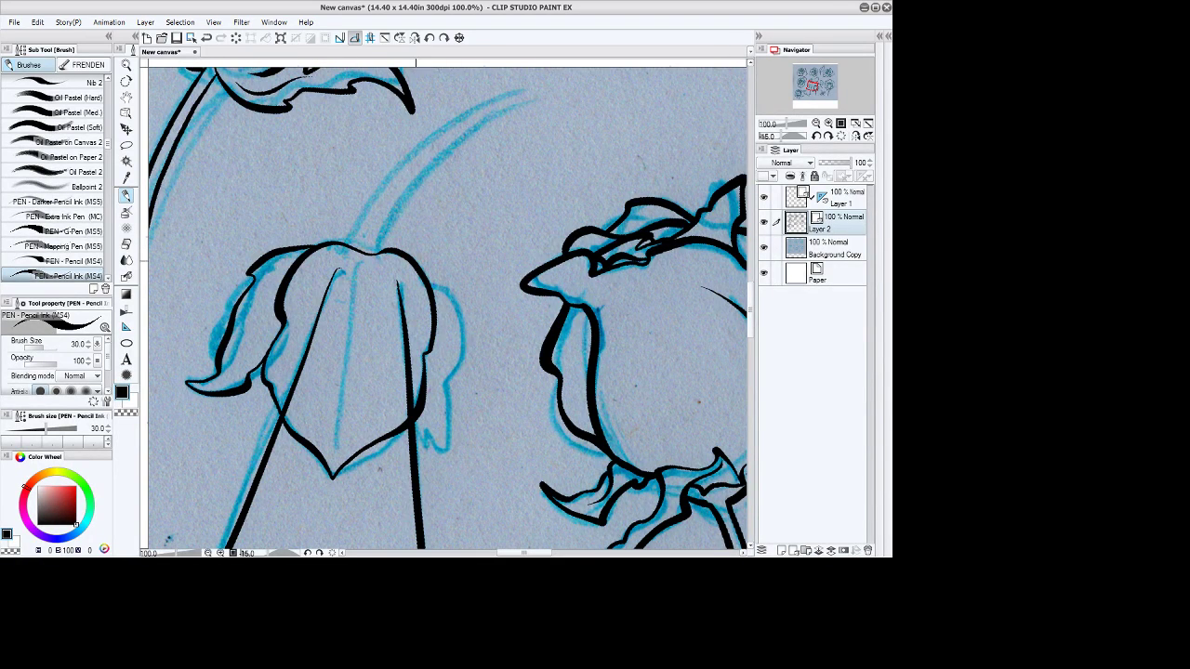
mouse_move(423, 272)
mouse_down()
mouse_move(458, 352)
mouse_move(446, 421)
mouse_move(458, 463)
mouse_move(422, 410)
mouse_up()
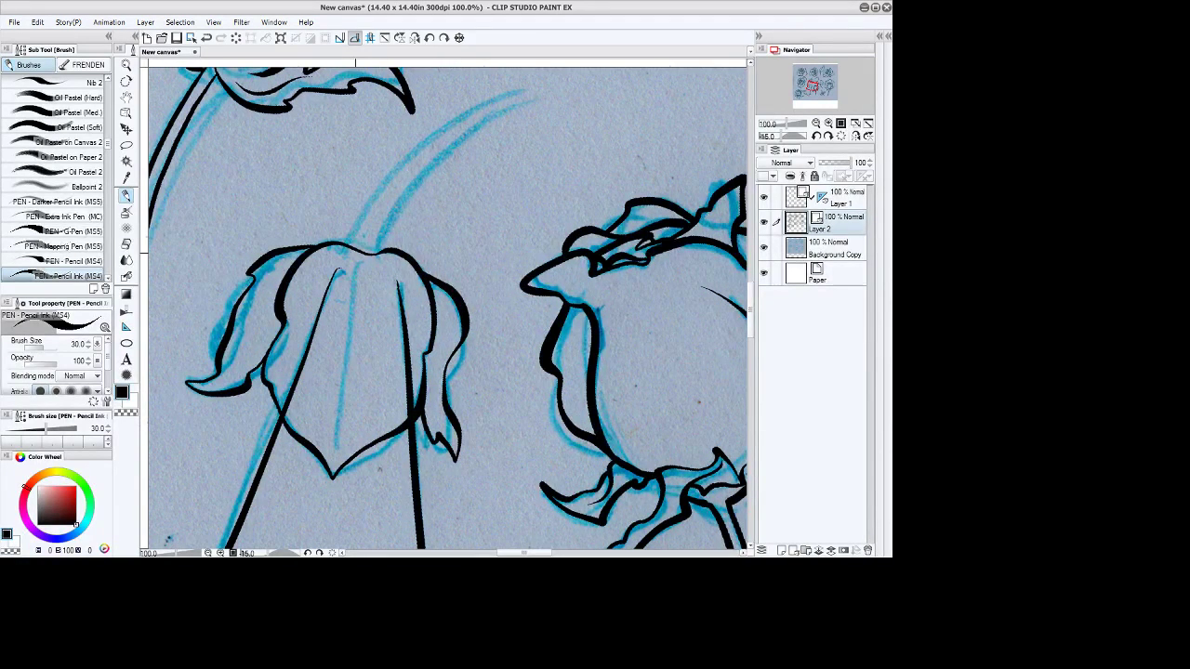
key(e)
drag(318, 300, 412, 278)
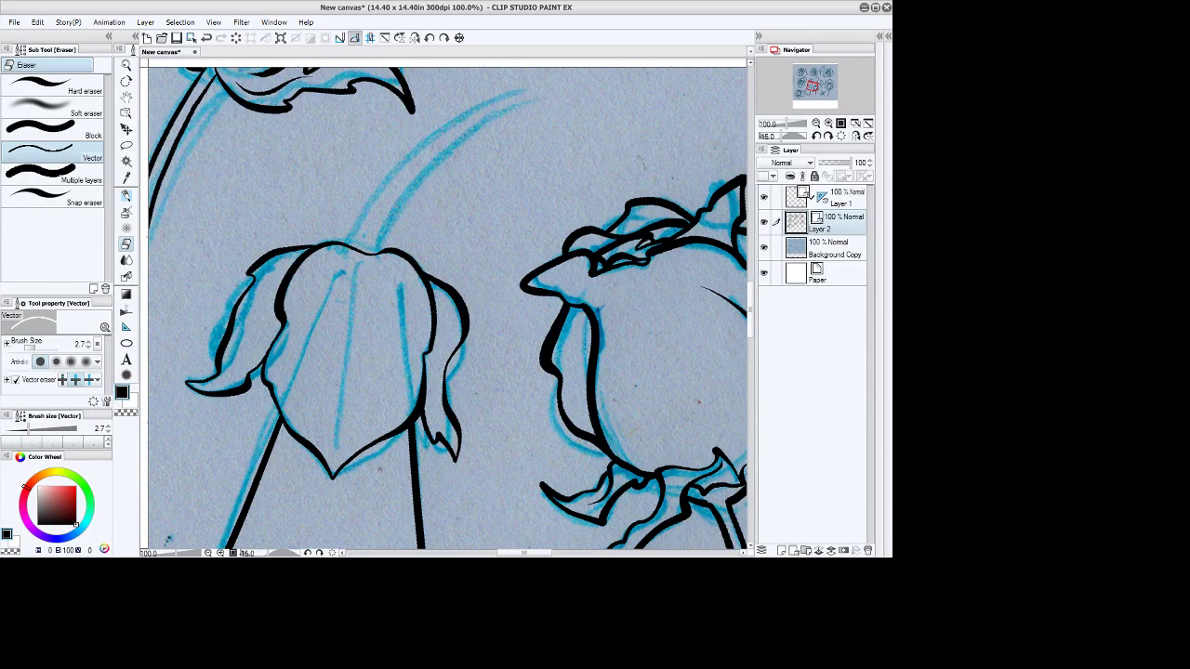
Ink the drooping flower's curved double-line stem and the midrib with branching veins on its central sepal.
key(b)
mouse_move(344, 240)
mouse_down()
mouse_move(468, 132)
mouse_move(666, 102)
mouse_up()
mouse_move(377, 247)
mouse_down()
mouse_move(415, 189)
mouse_move(490, 141)
mouse_move(683, 113)
mouse_up()
drag(355, 283, 335, 445)
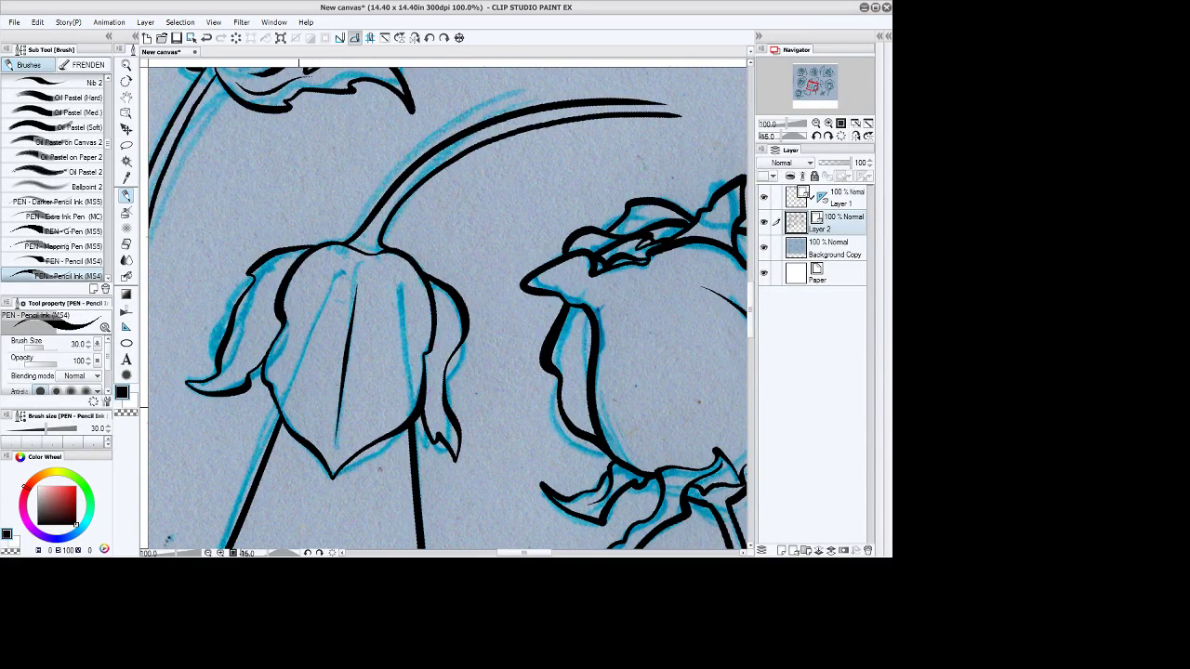
drag(300, 408, 350, 328)
mouse_move(358, 387)
mouse_down()
mouse_move(354, 288)
mouse_move(370, 336)
mouse_move(356, 282)
mouse_up()
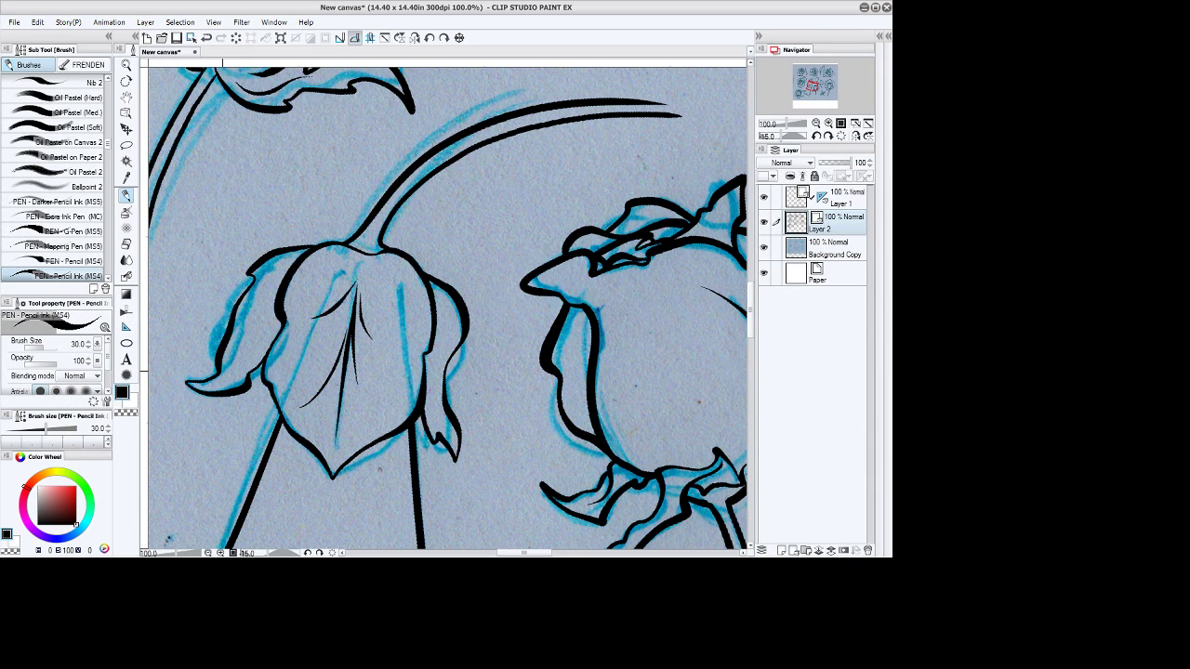
Ink thin contour lines inside the two side sepals of the drooping flower.
mouse_move(227, 368)
mouse_down()
mouse_move(264, 283)
mouse_move(246, 365)
mouse_up()
drag(255, 301, 254, 324)
key(ctrl+z)
mouse_move(448, 298)
mouse_down()
mouse_move(442, 383)
mouse_move(440, 353)
mouse_up()
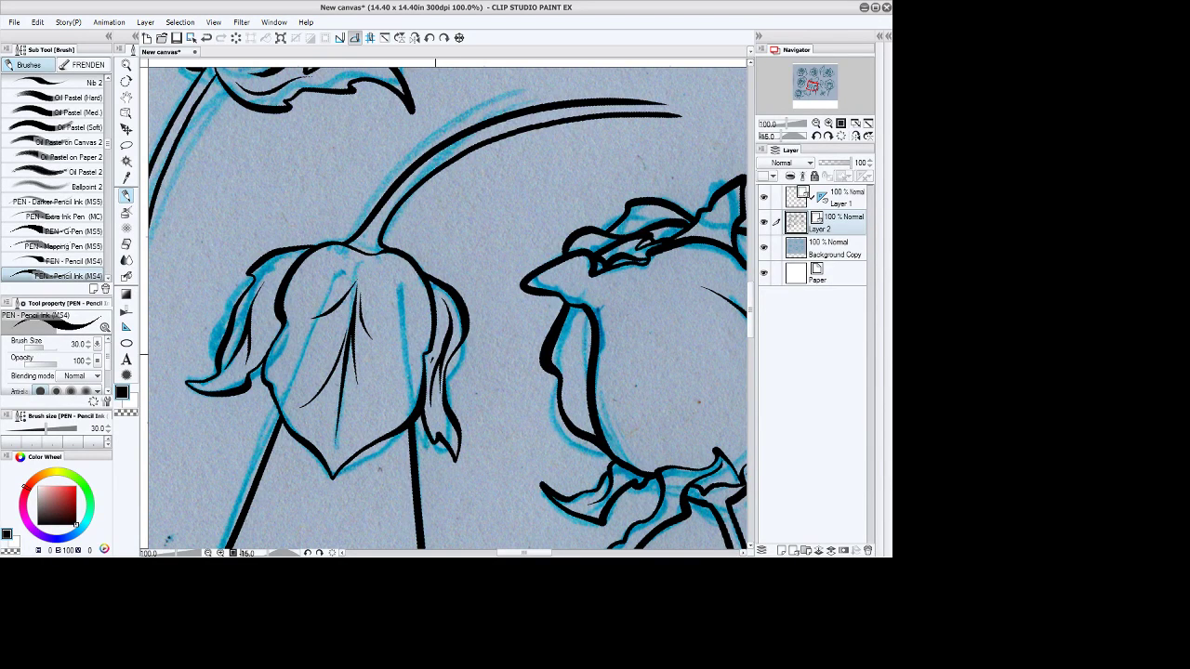
Save the finished flower line art to its existing Clip Studio file.
key(ctrl+0)
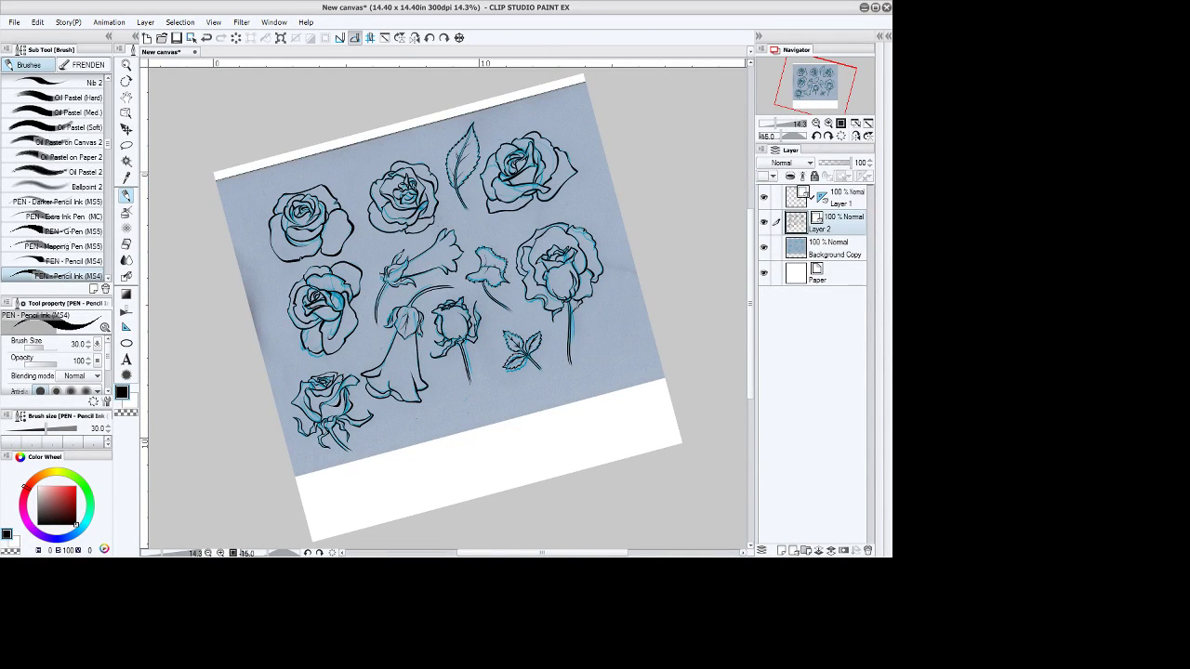
click(460, 38)
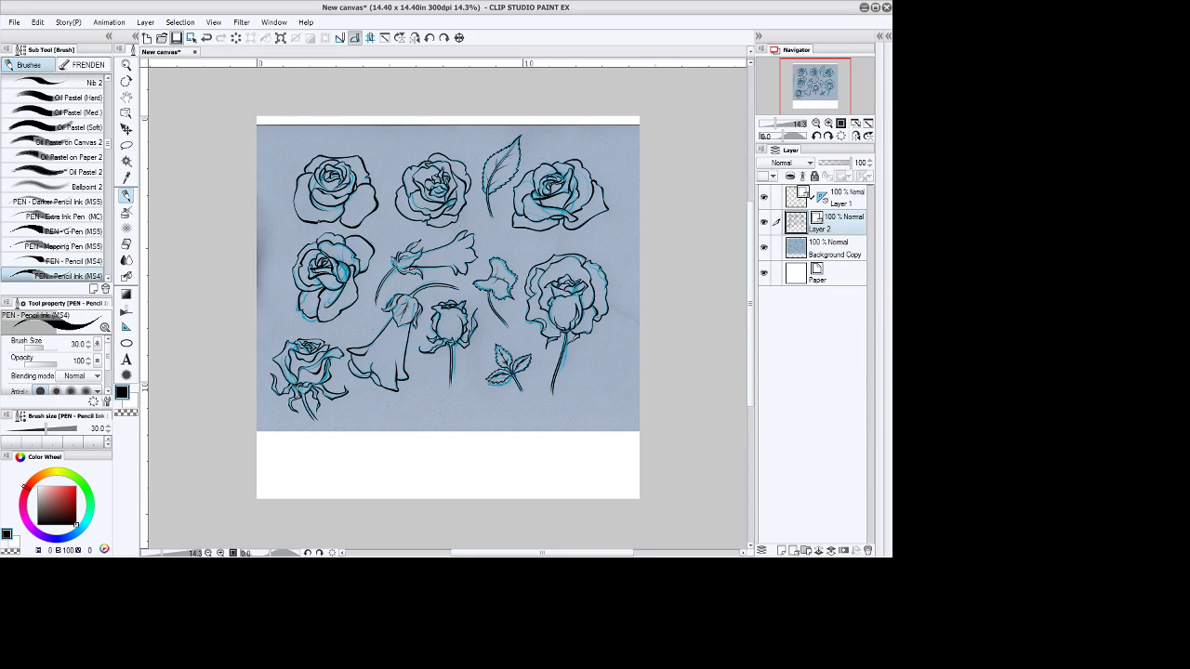
click(176, 38)
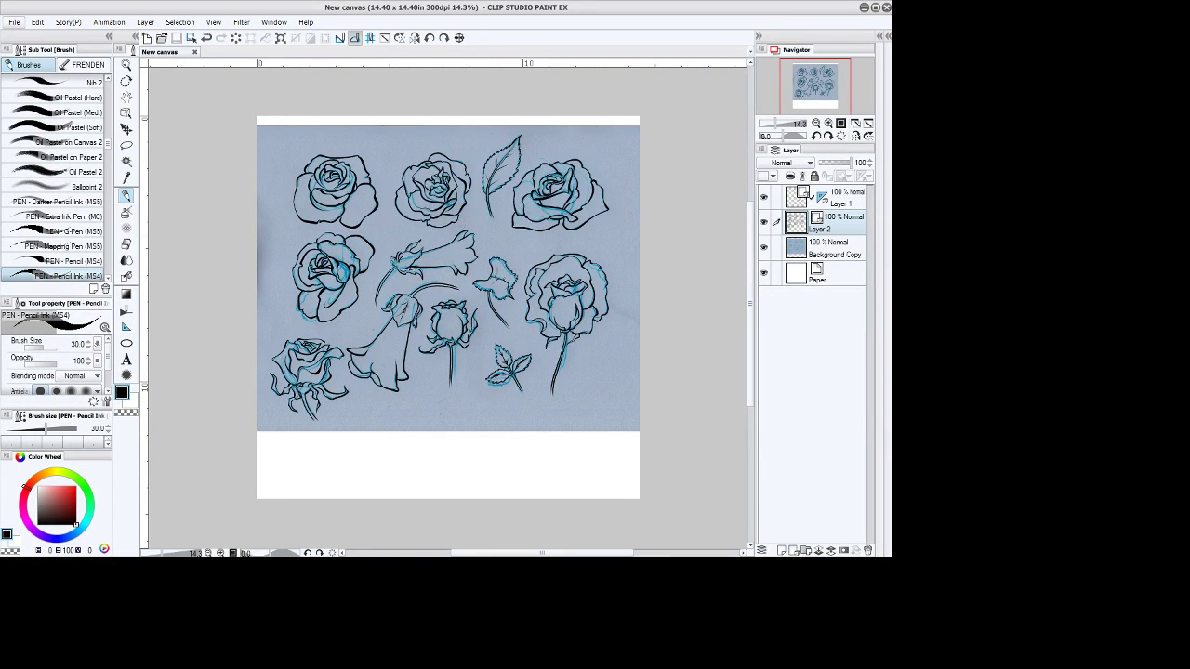
Save the drawing as the Photoshop Document "New canvas.psd" in the same folder and close the document.
click(14, 22)
click(43, 120)
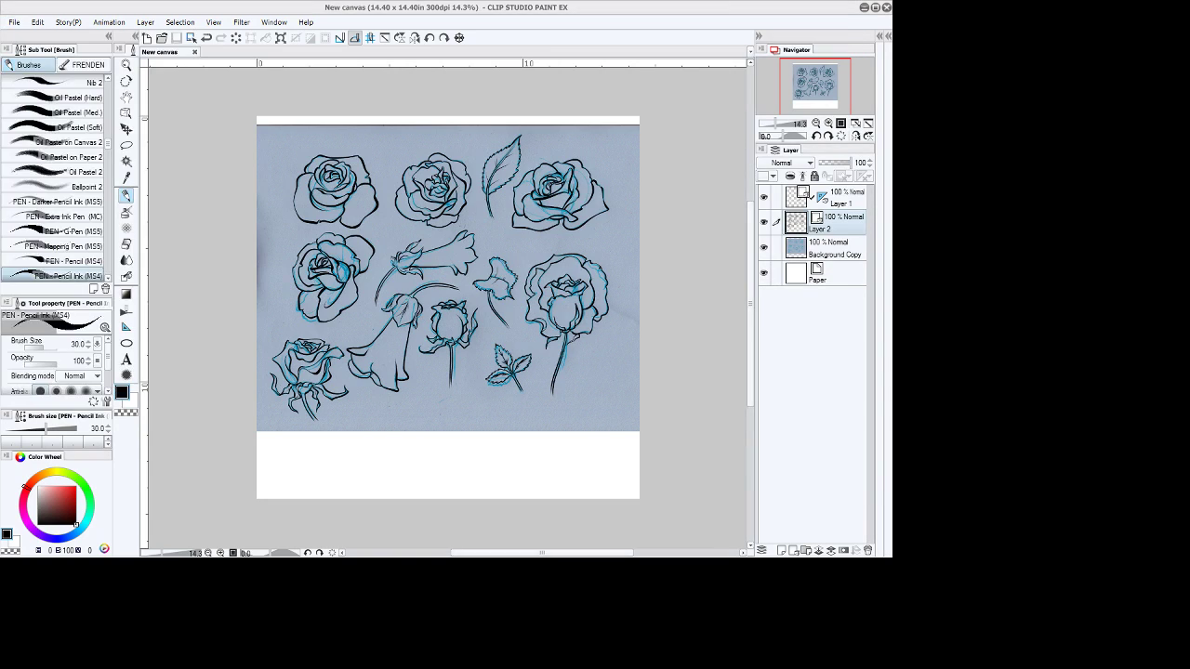
click(116, 510)
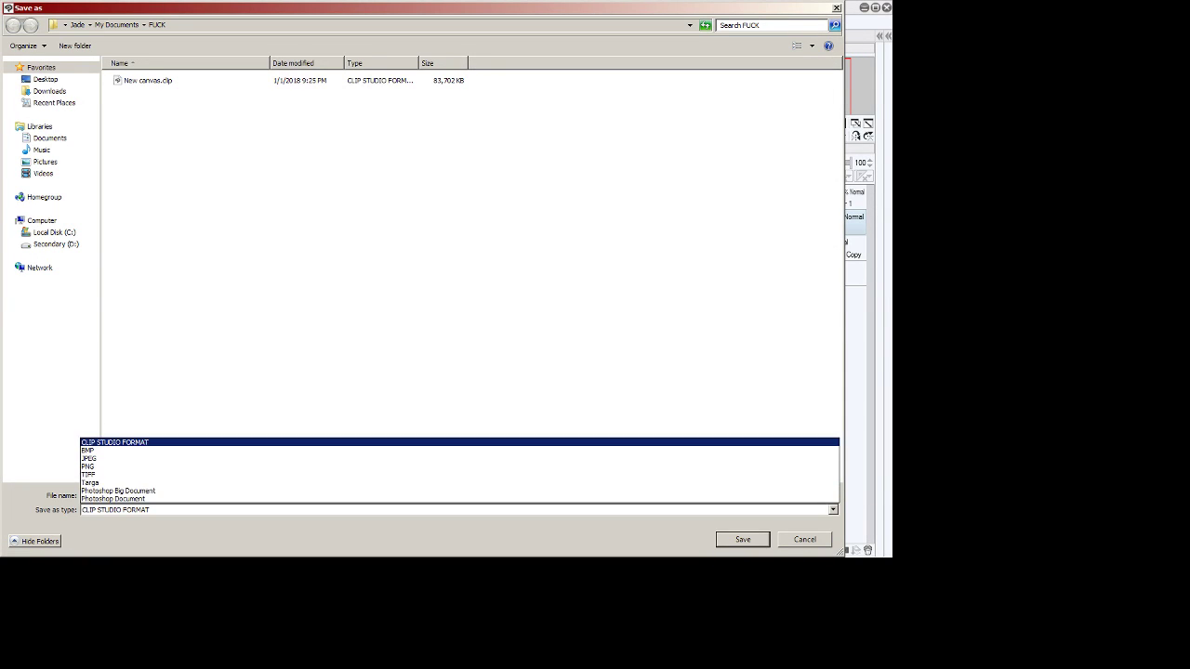
click(115, 499)
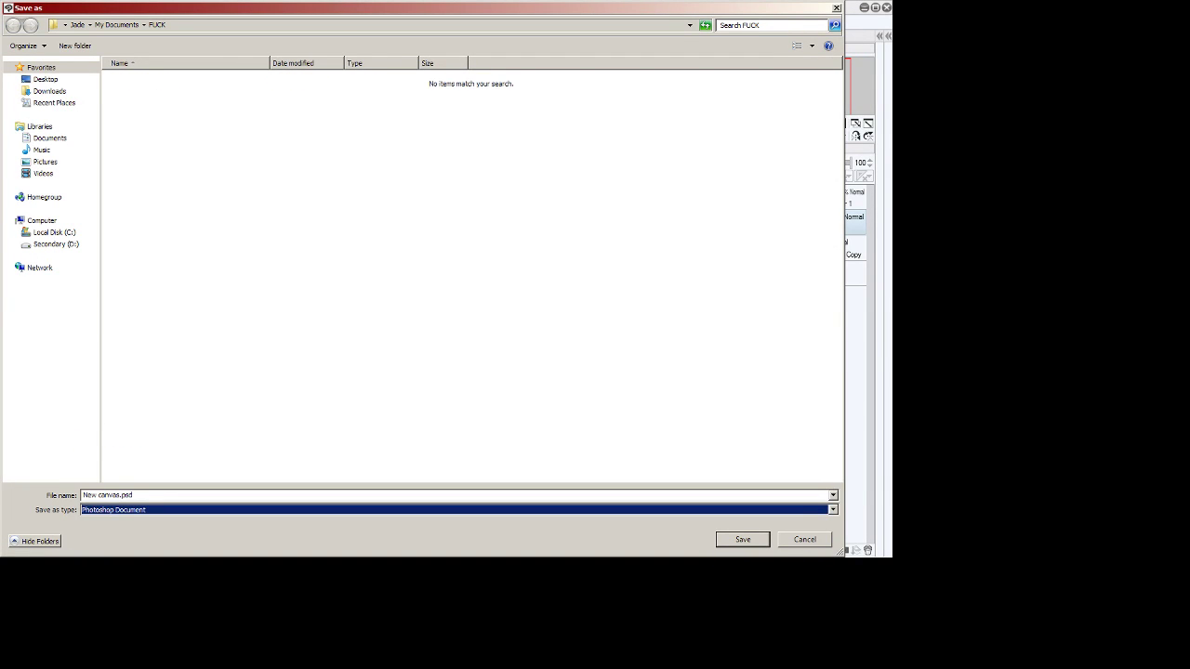
key(Return)
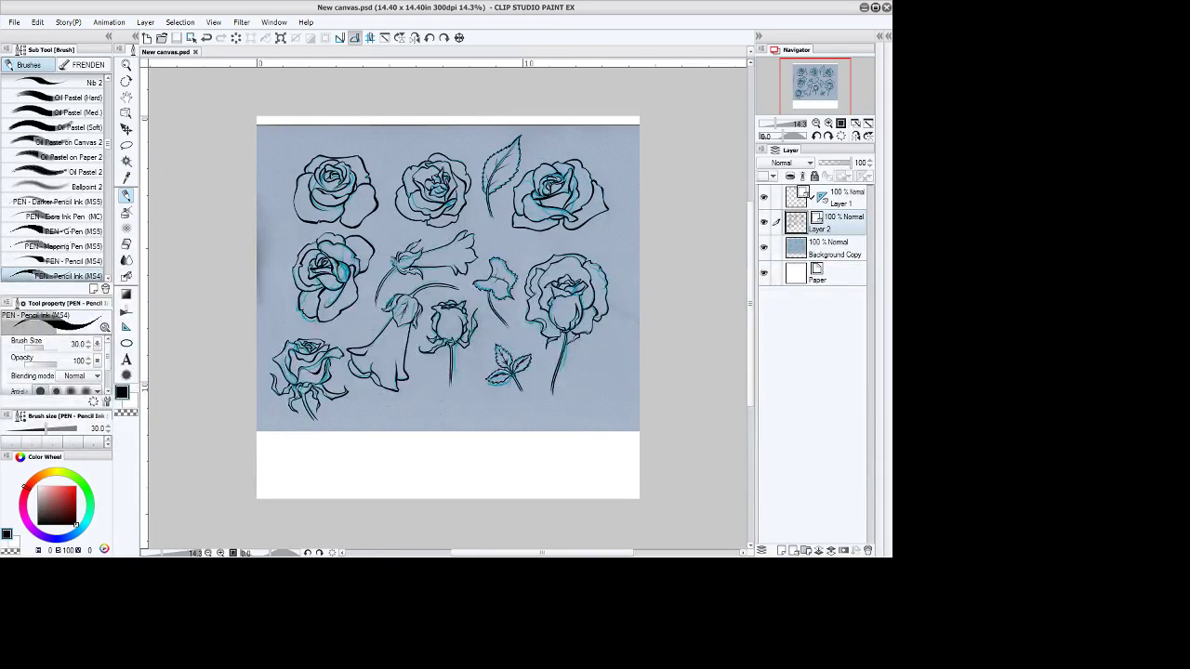
key(ctrl+w)
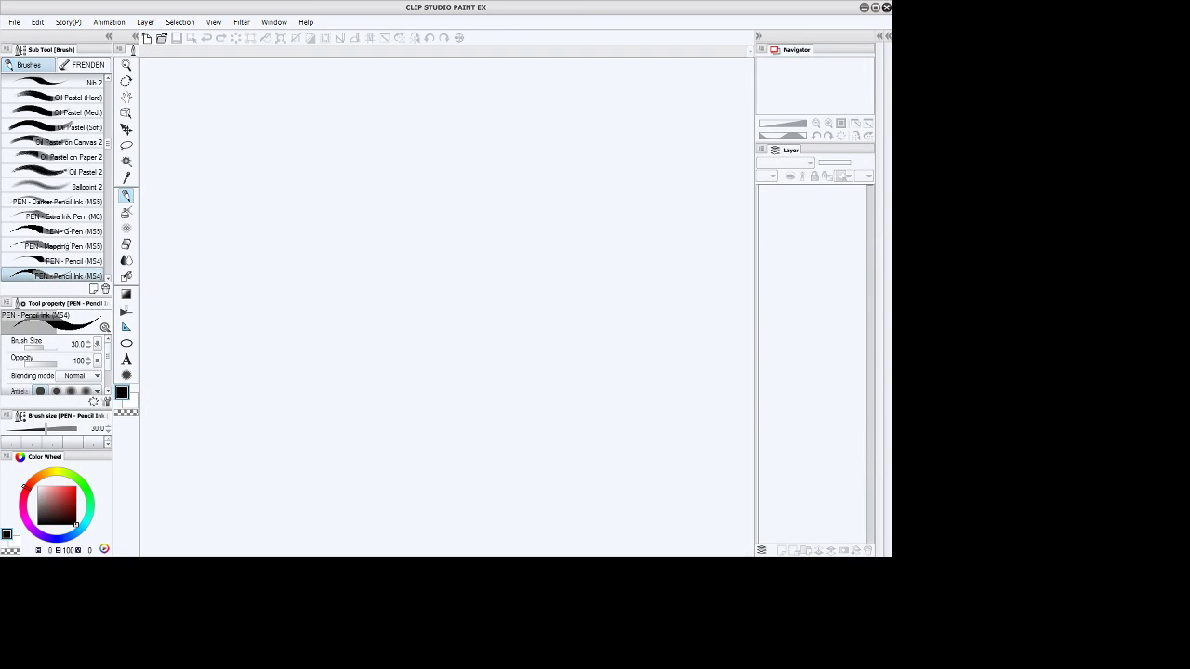